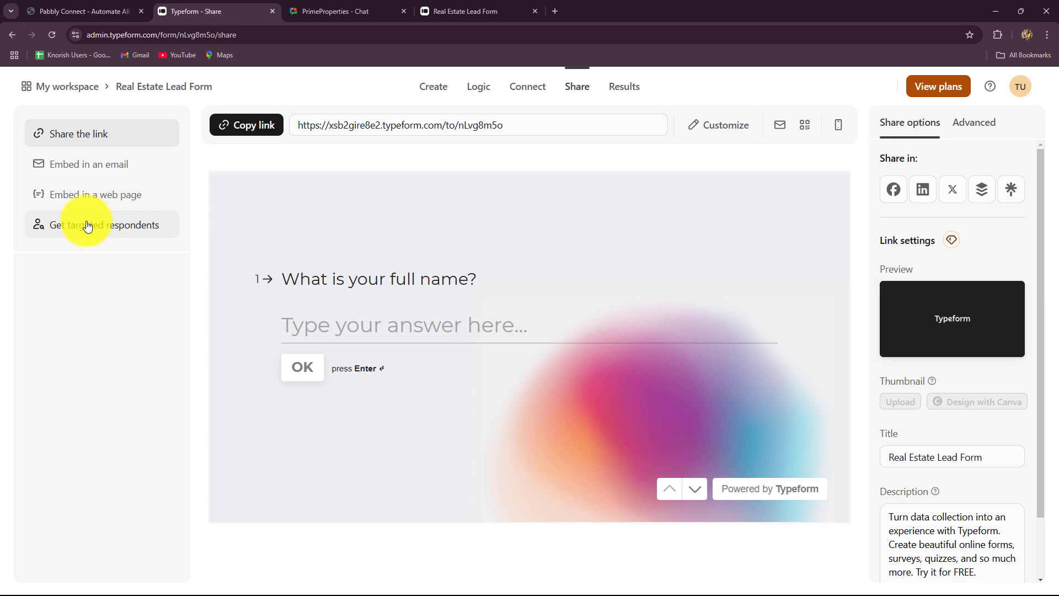
Step: Check the earlier lead alert in PrimeProperties, then bring up the live Real Estate Lead Form
key("ctrl+Tab")
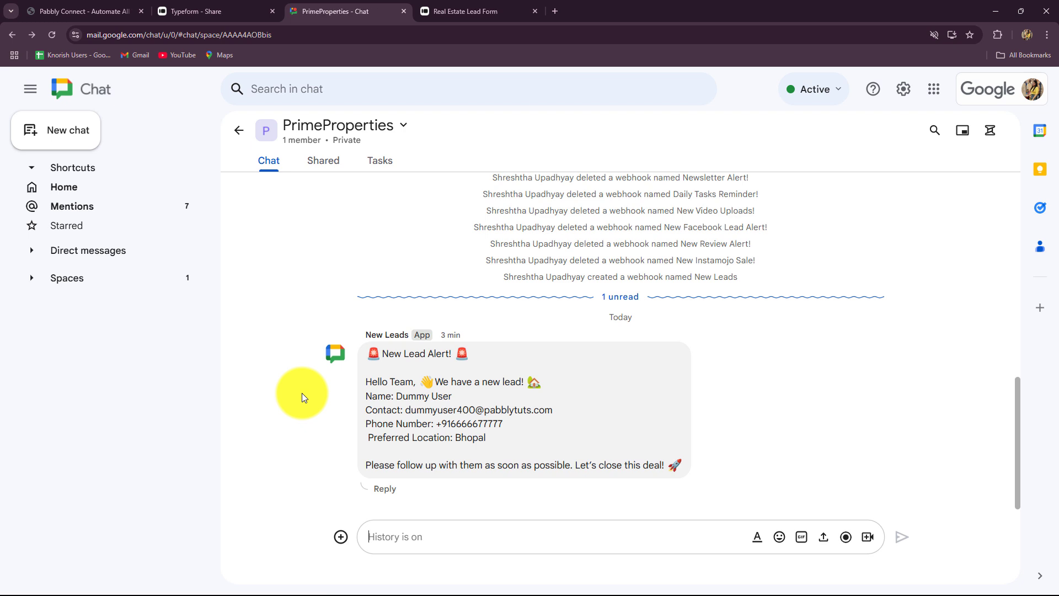
left_click(196, 9)
left_click(453, 8)
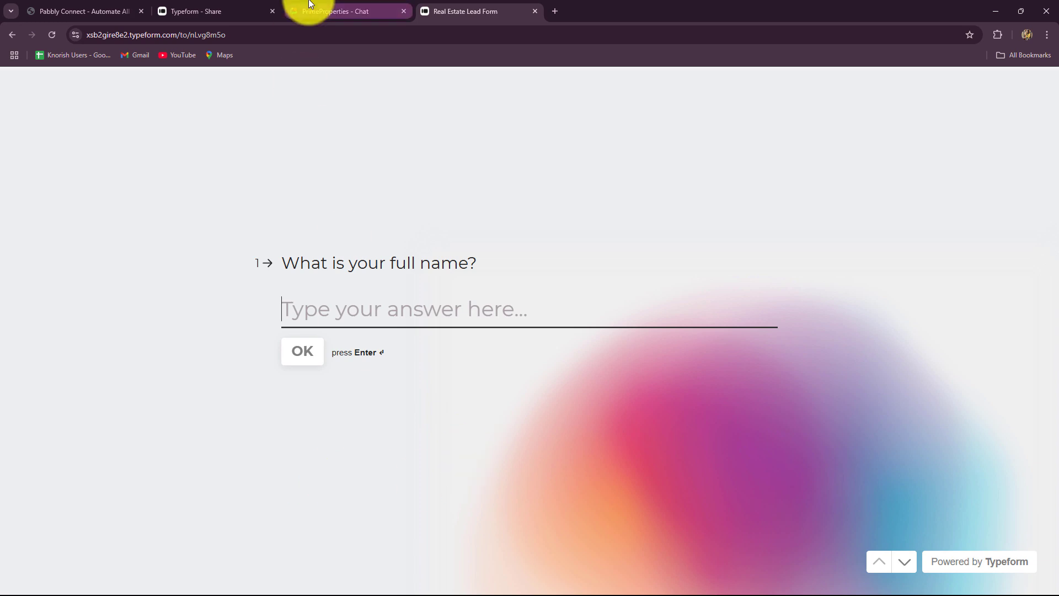
left_click(308, 11)
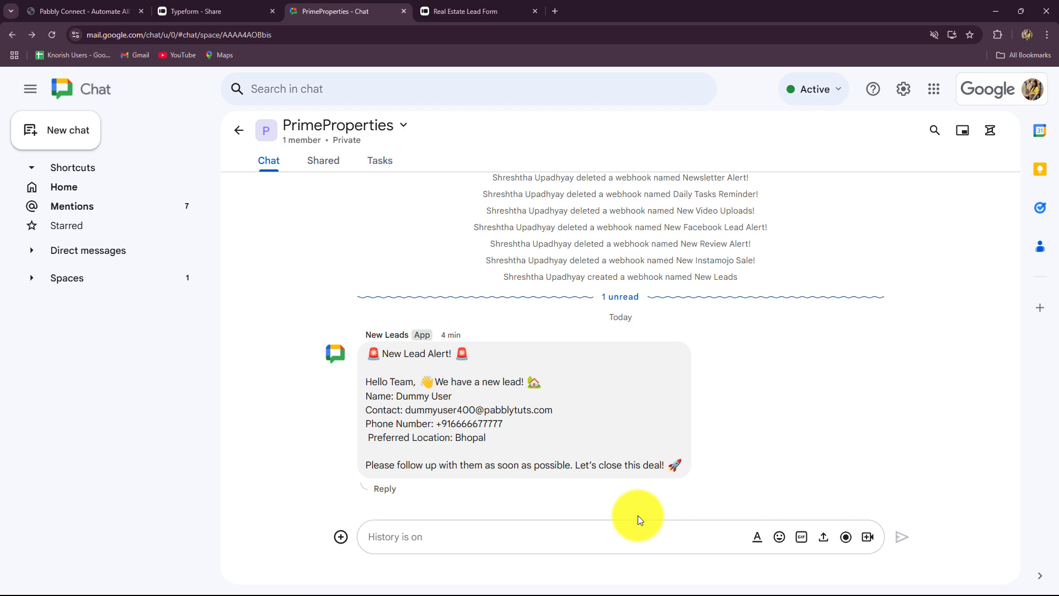
left_click(474, 11)
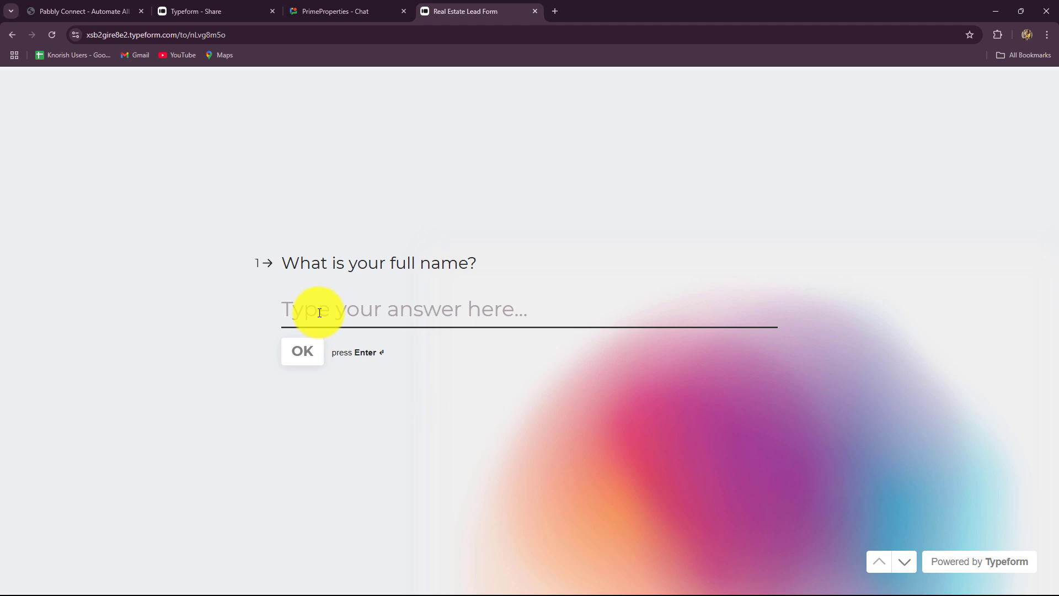
Step: Answer the name and email questions with the test lead's name and email address
key("Caps_Lock")
type("Smart ")
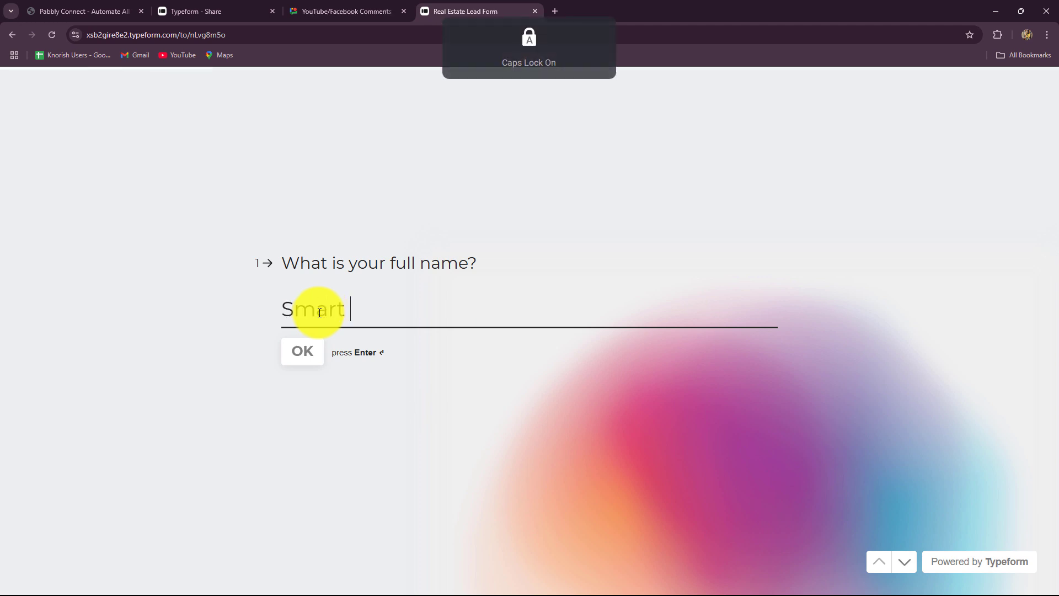
type("Lead")
left_click(309, 352)
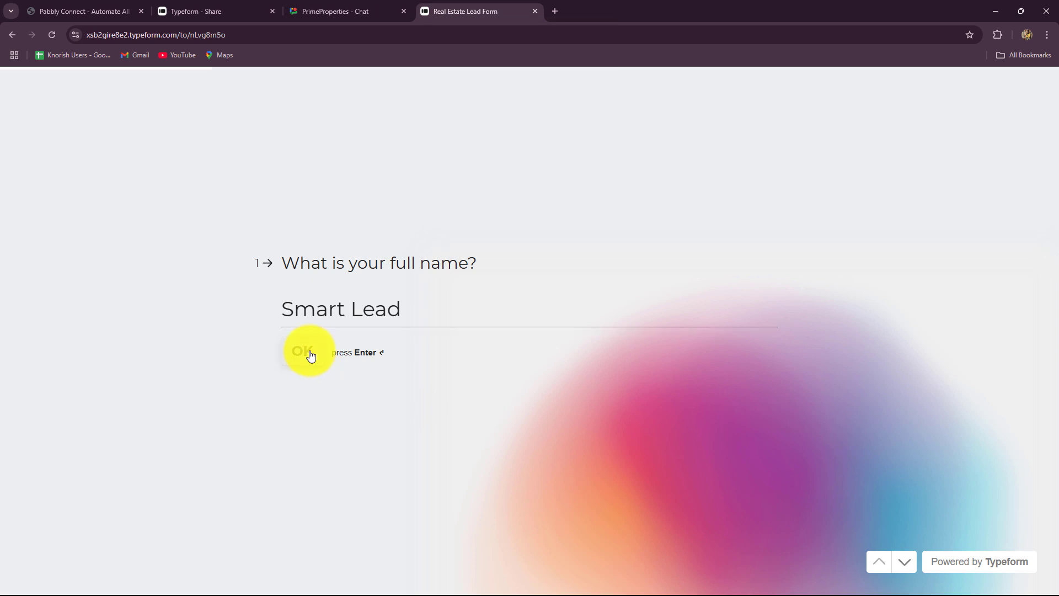
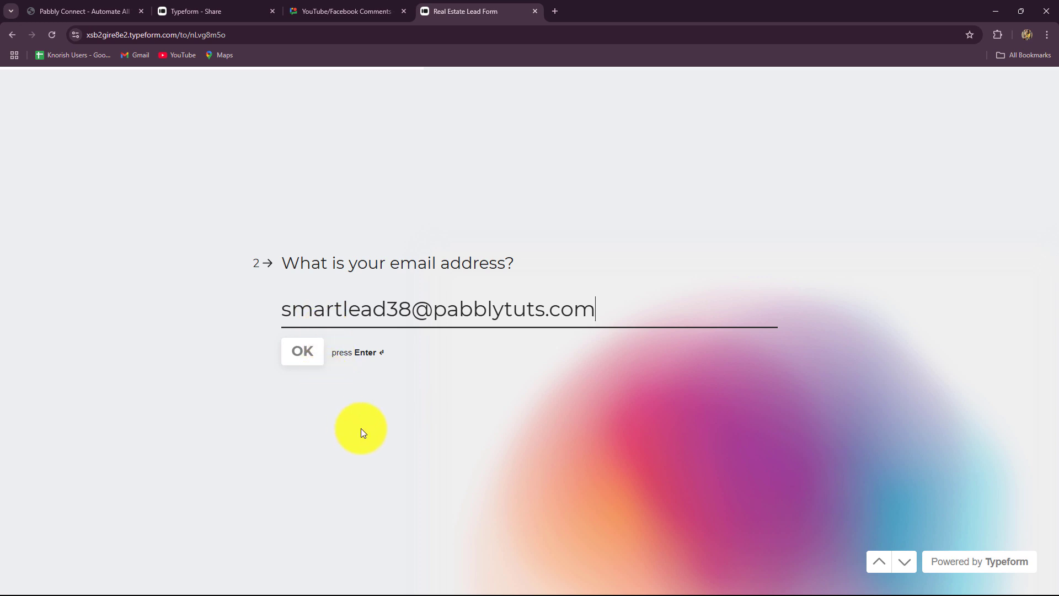
left_click(301, 352)
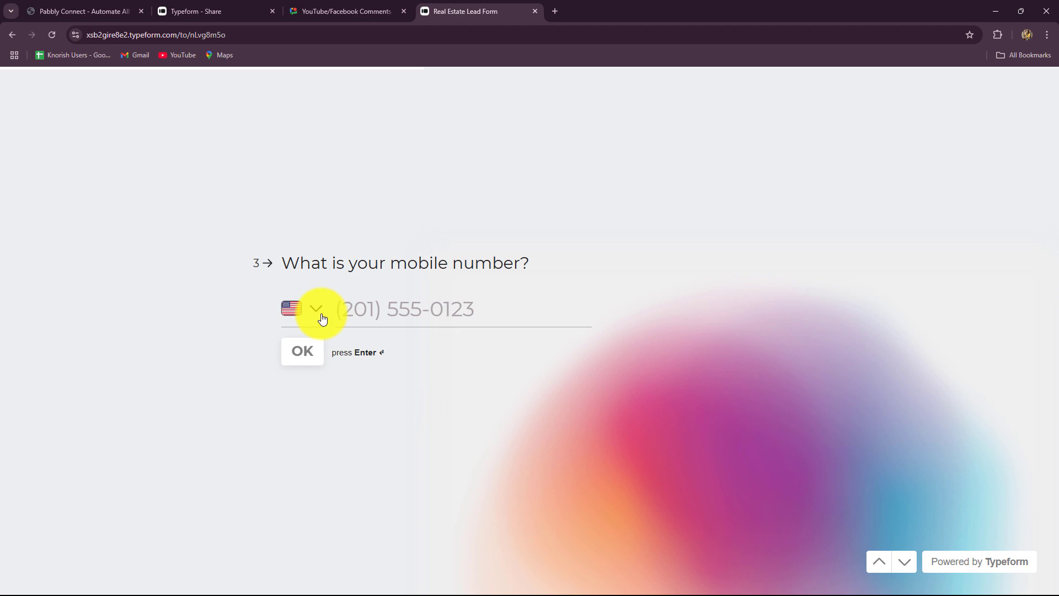
Step: Enter the lead's mobile number with India selected as the country code
left_click(322, 317)
type("ind")
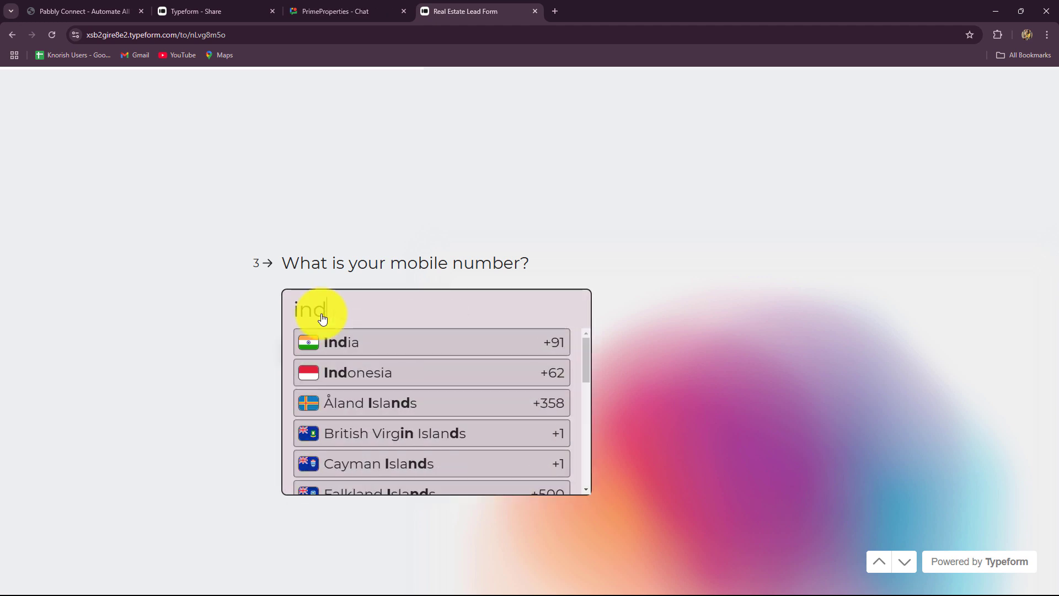
left_click(359, 341)
left_click(358, 317)
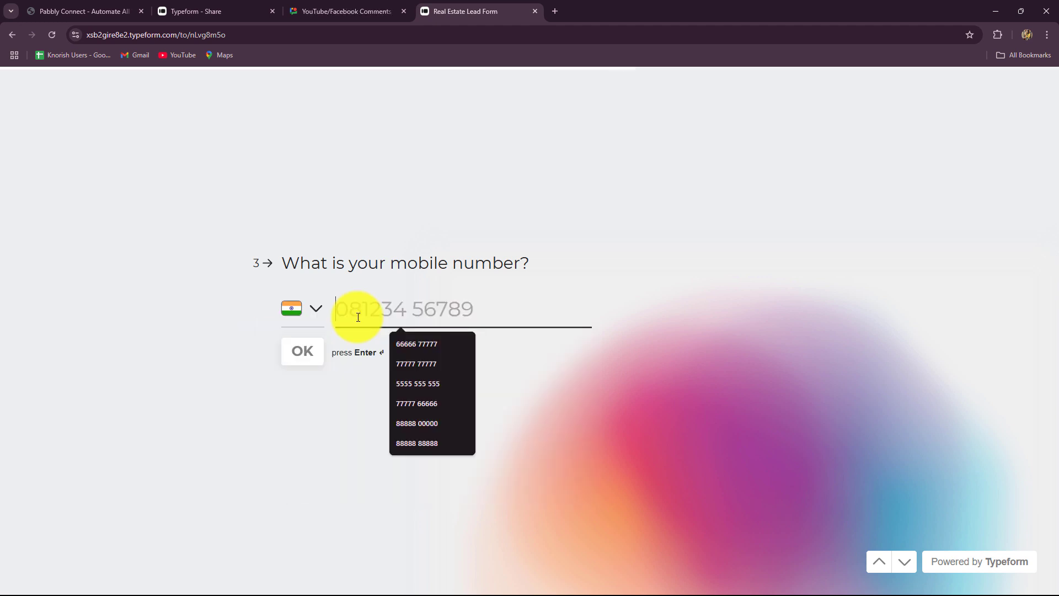
type("83838383838")
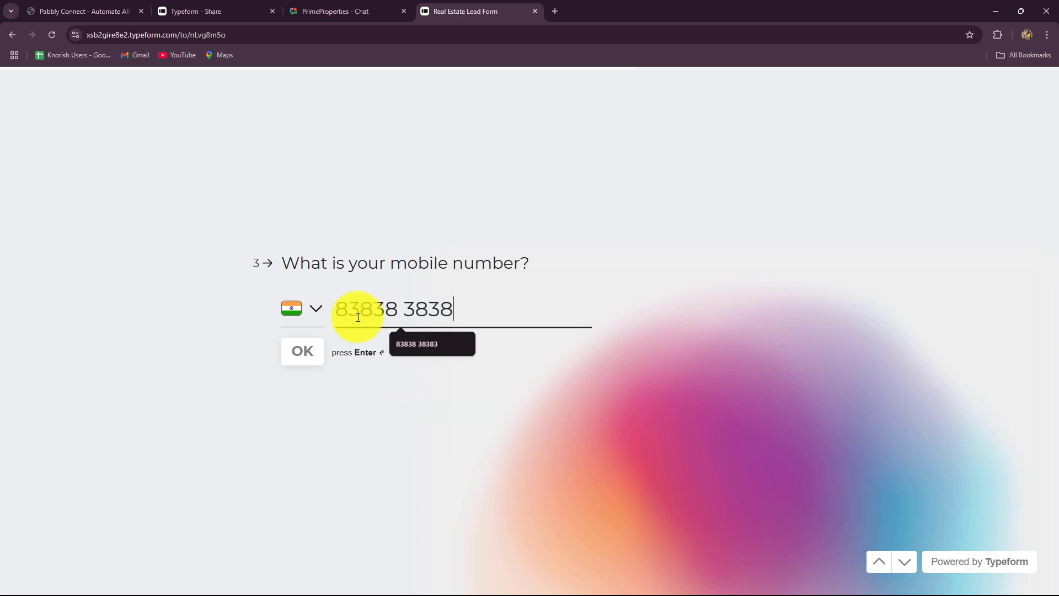
key("Return")
Step: Answer age 25 and city Indore, then submit the lead form
type("25")
left_click(307, 351)
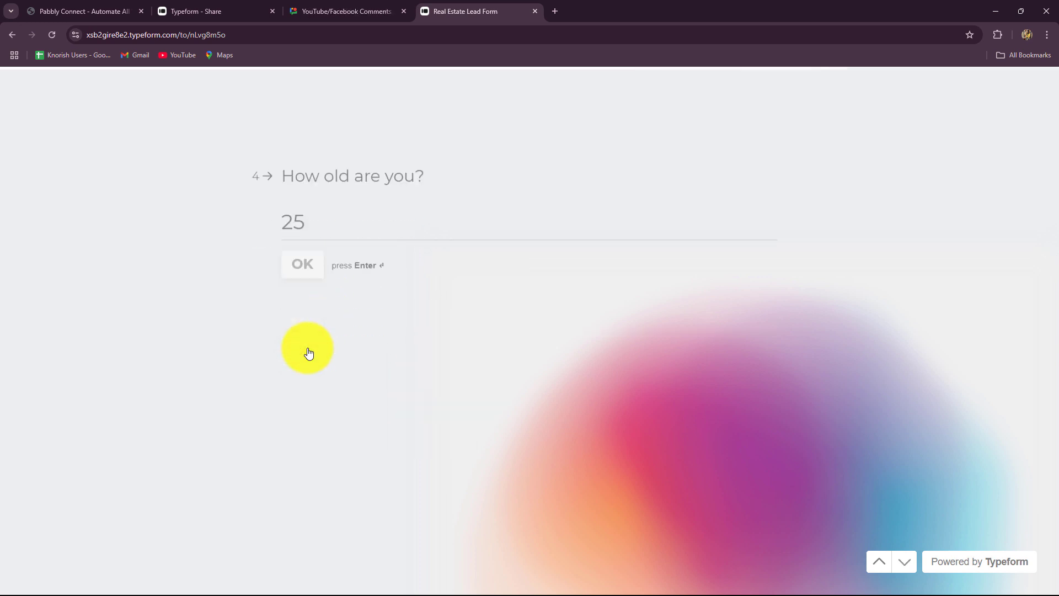
left_click(318, 304)
key("Caps_Lock")
type("In")
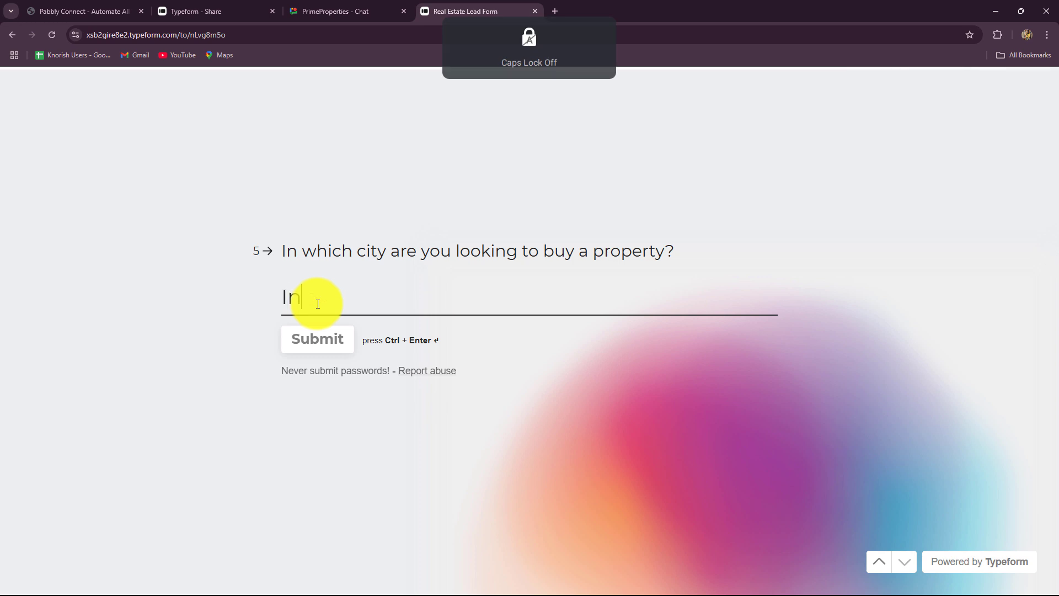
type("dore")
left_click(326, 338)
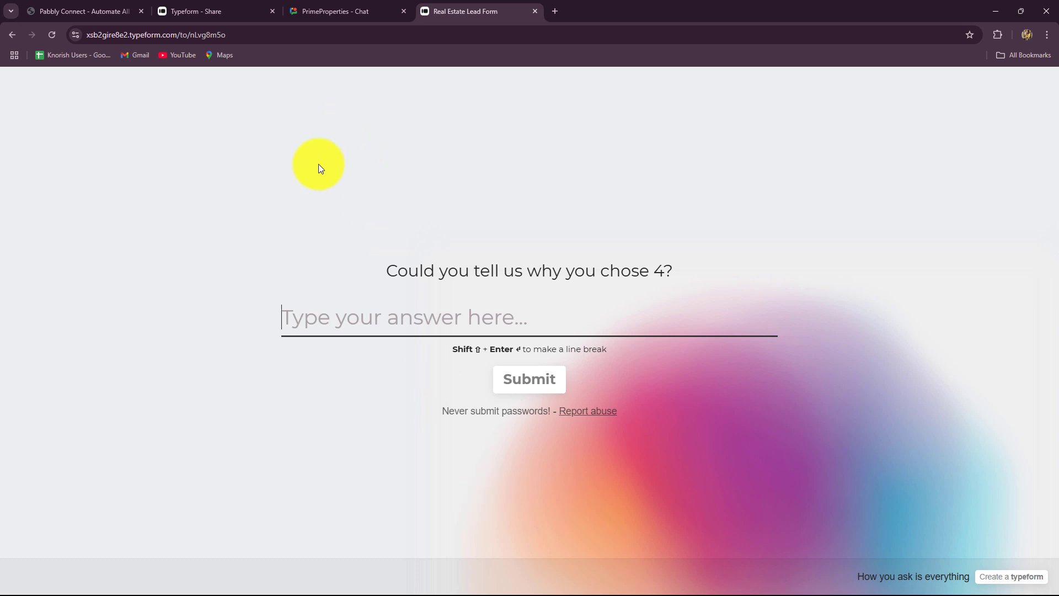
left_click(321, 11)
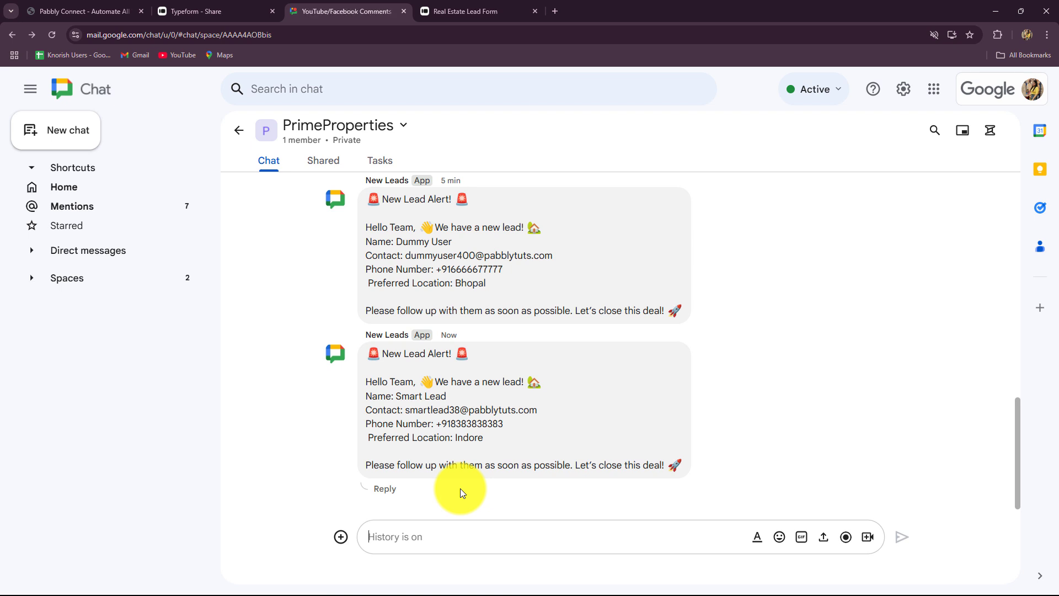
Step: Check the new alert's name, email, phone and preferred location fields in PrimeProperties
left_click_drag(386, 395, 448, 409)
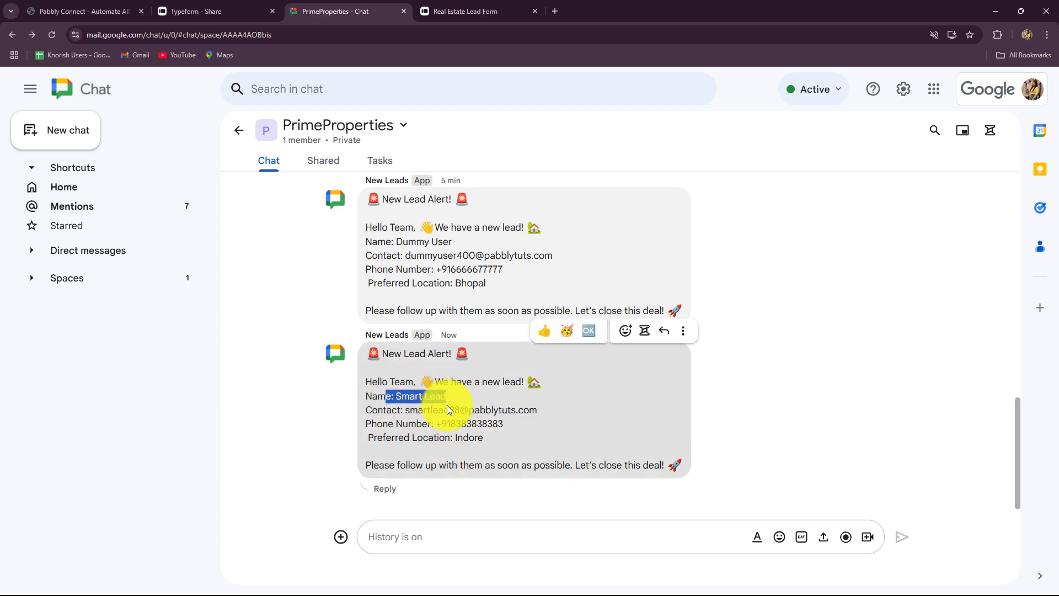
left_click_drag(373, 411, 567, 417)
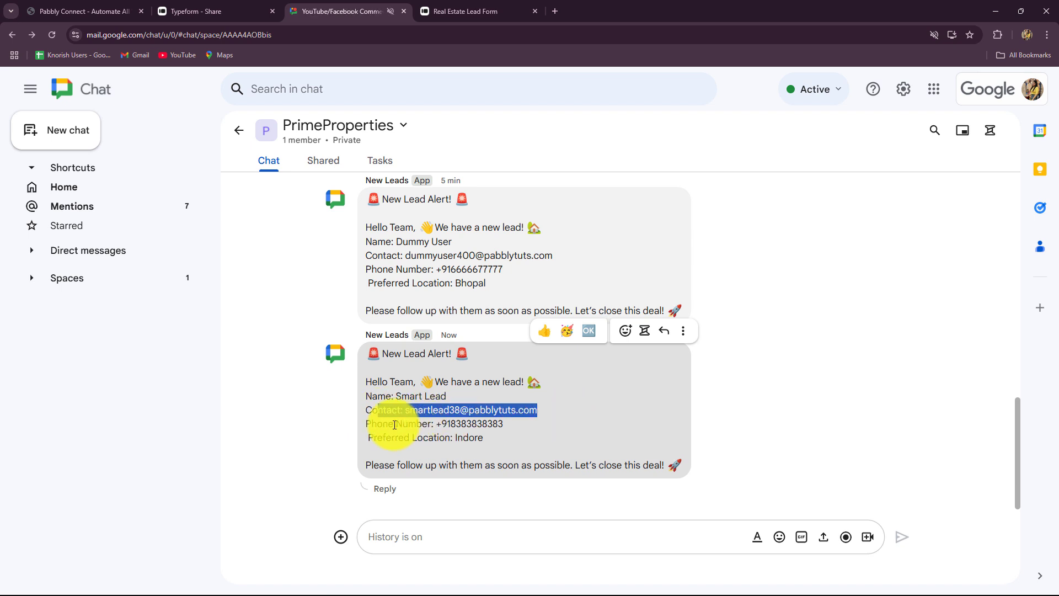
left_click_drag(377, 424, 388, 455)
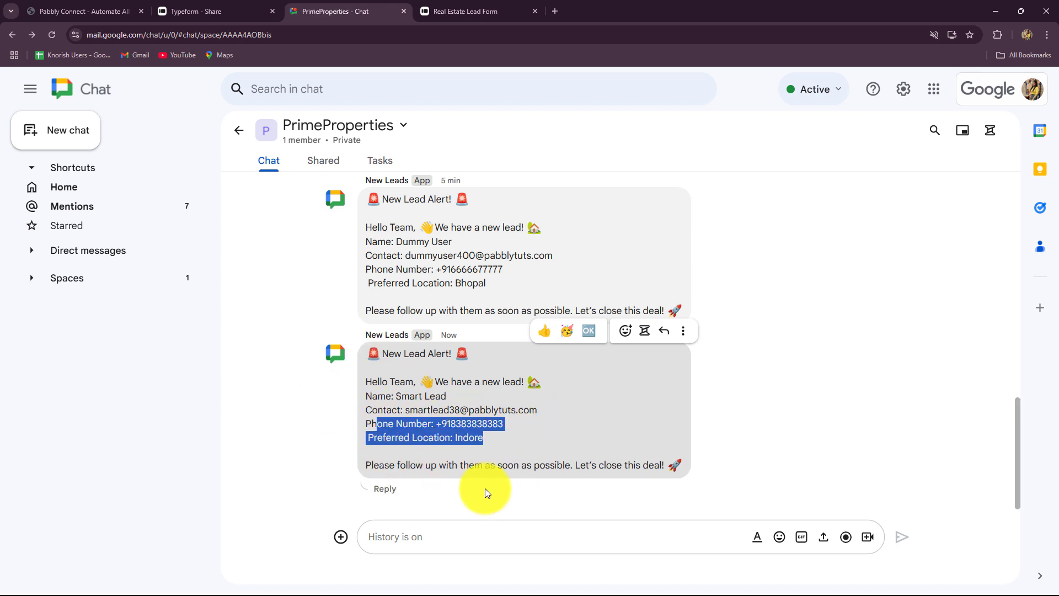
left_click(505, 487)
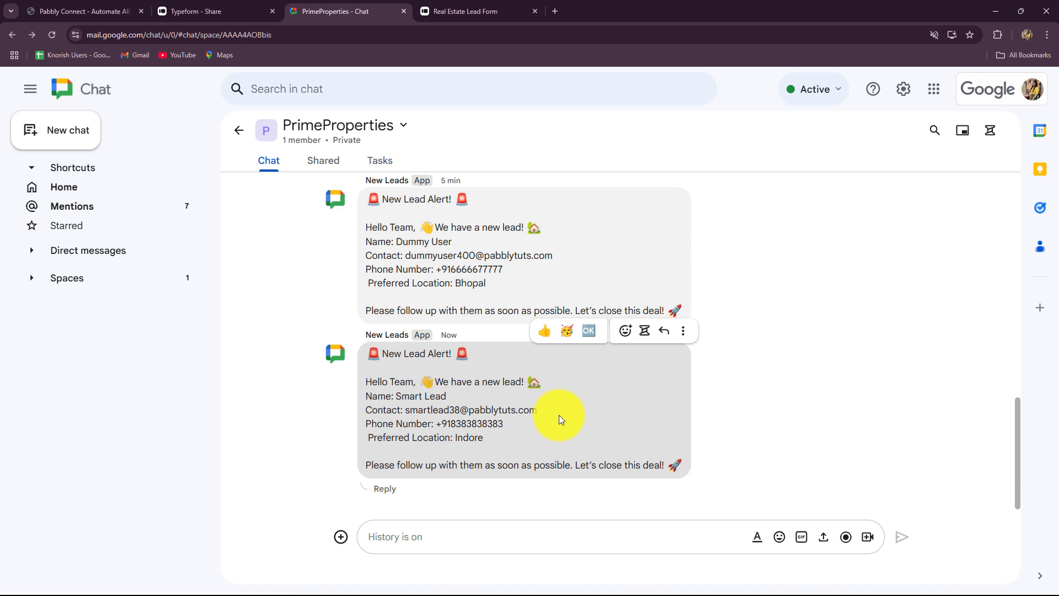
Step: Move from the chat space over to the Pabbly Connect website
left_click(224, 12)
left_click(353, 7)
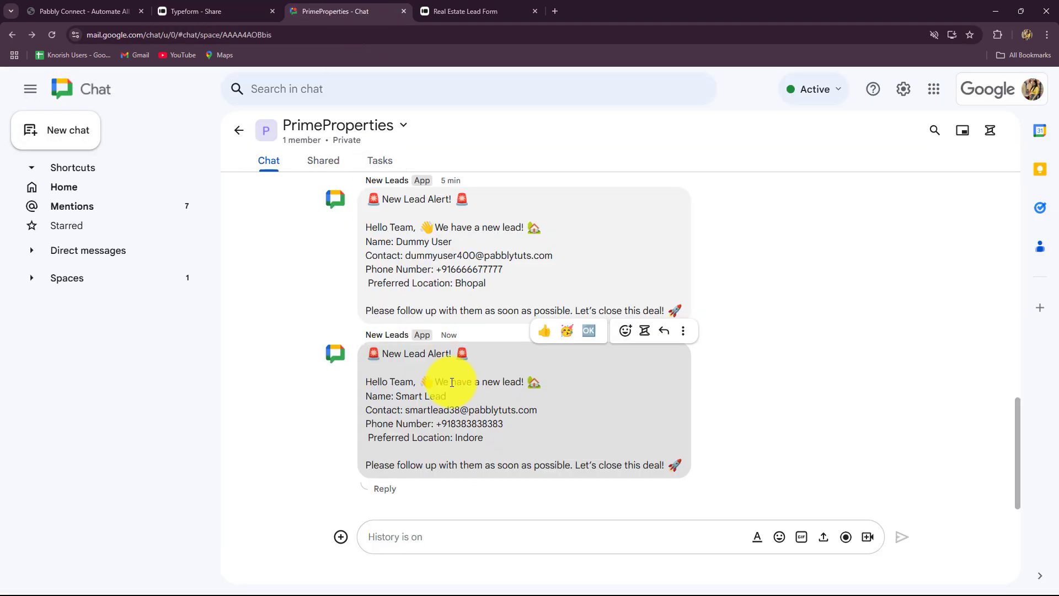
left_click(91, 11)
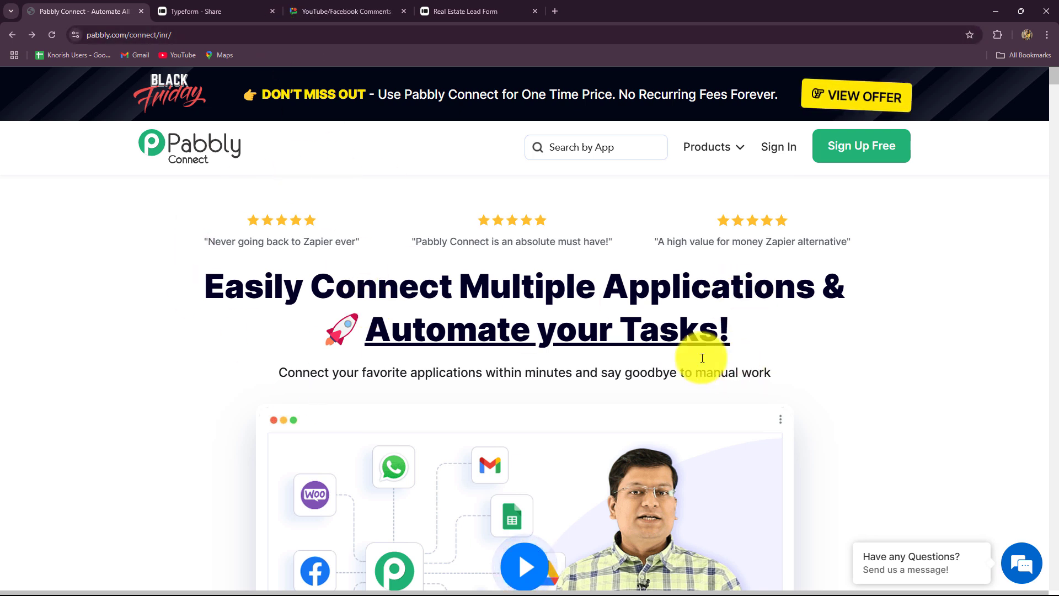
Step: Use Sign In on pabbly.com/connect's top bar to land on the All Pabbly Apps page
left_click(207, 35)
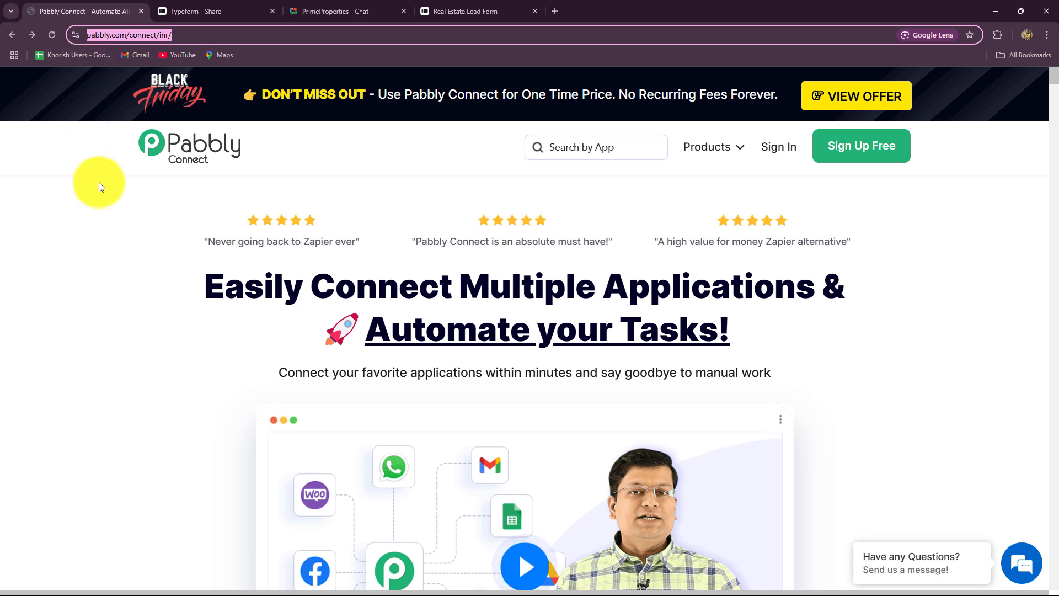
left_click(101, 224)
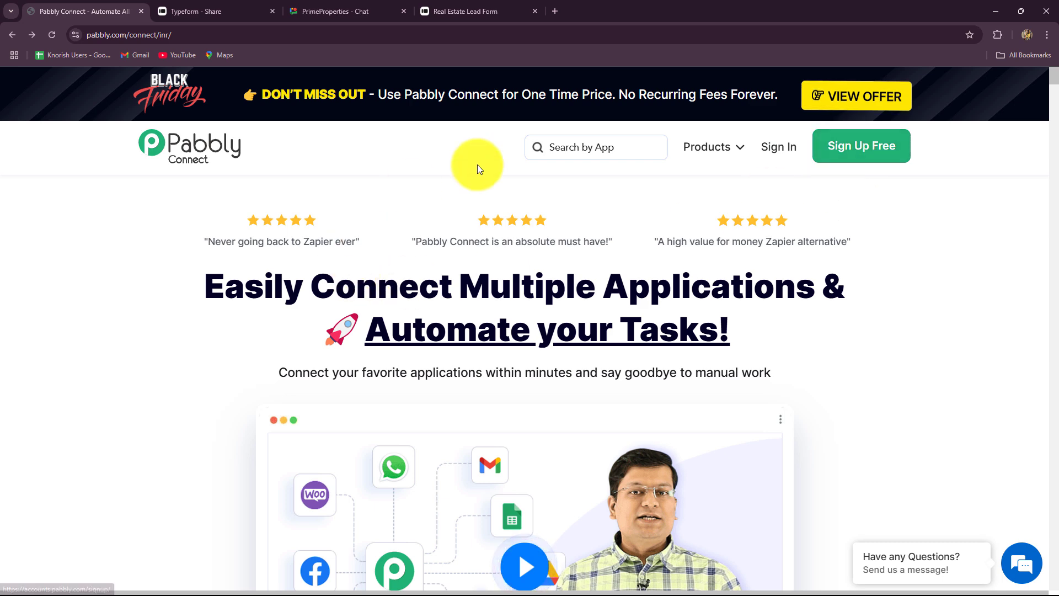
left_click_drag(206, 287, 815, 359)
left_click(816, 361)
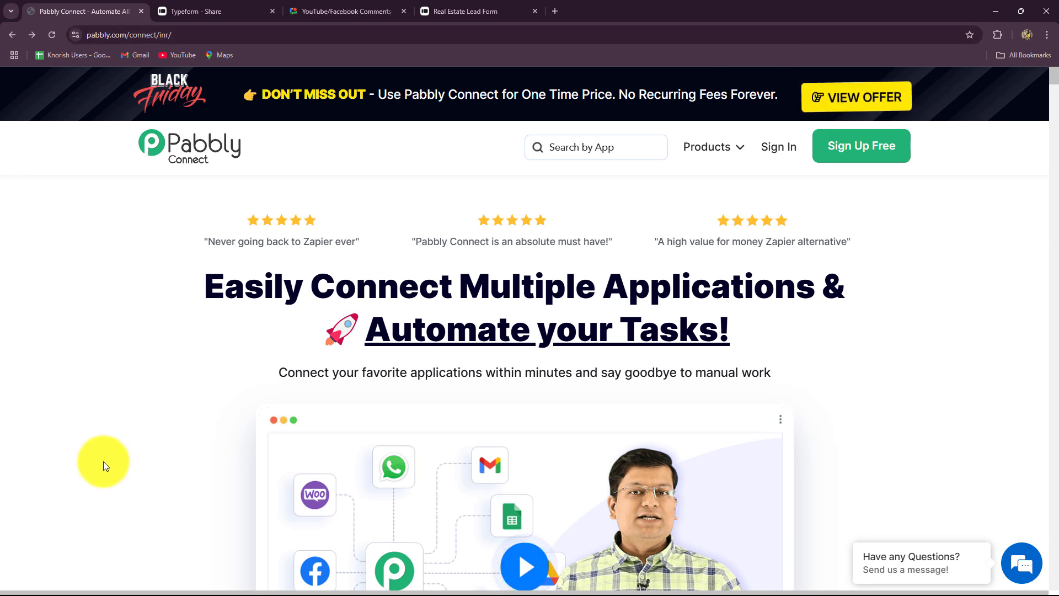
left_click(786, 148)
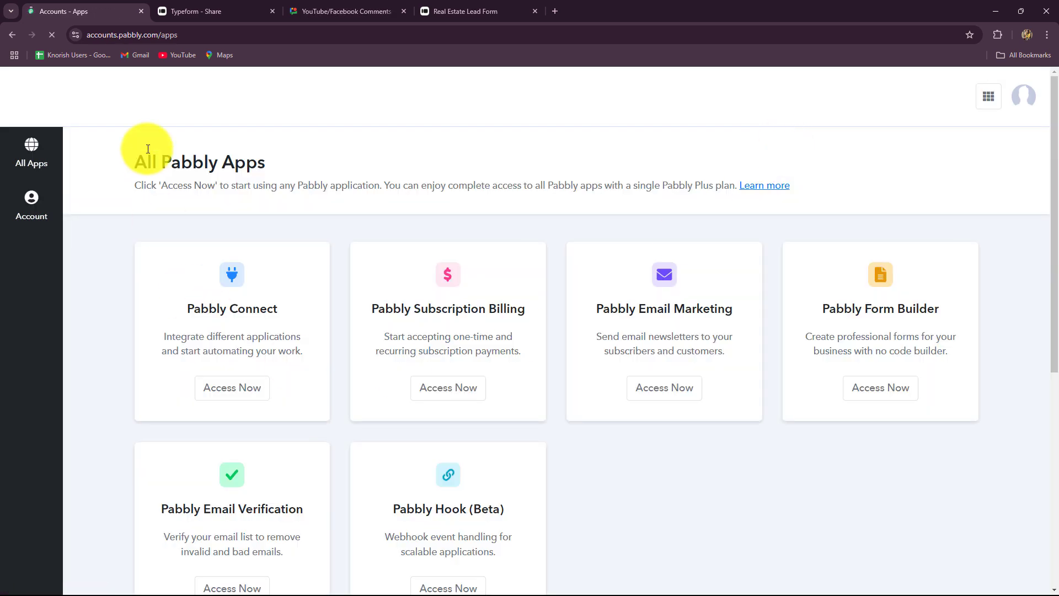
left_click_drag(135, 160, 273, 205)
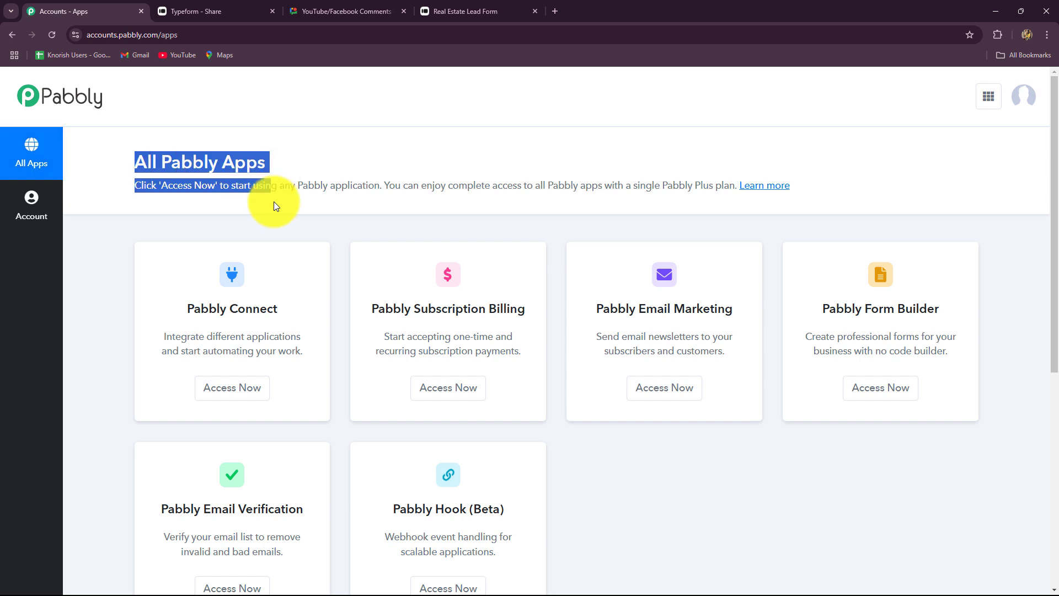
scroll(550, 319, "down", 3)
scroll(550, 319, "up", 2)
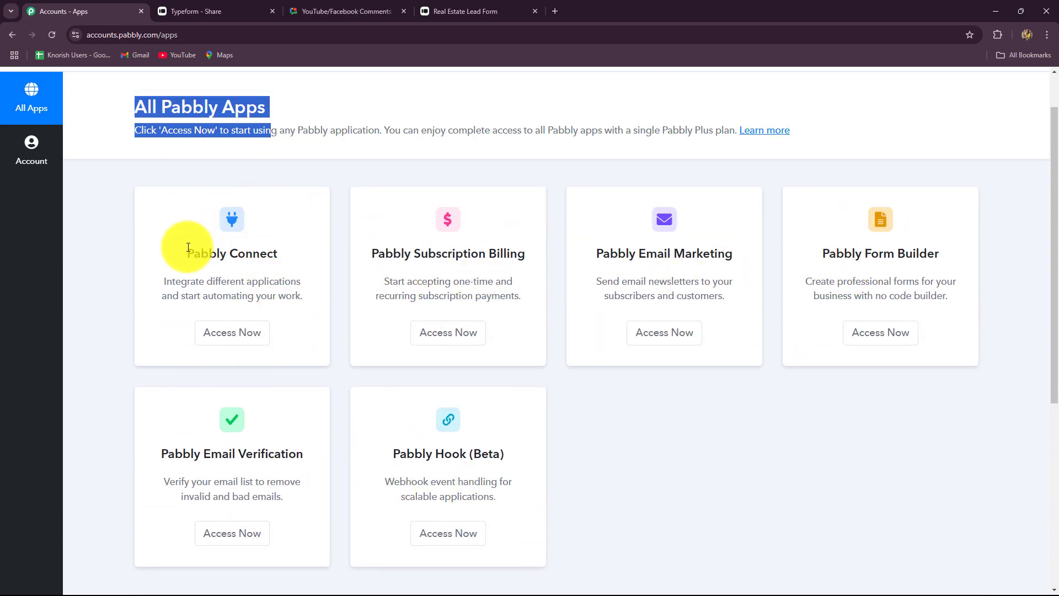
left_click(213, 248)
triple_click(213, 249)
left_click(225, 335)
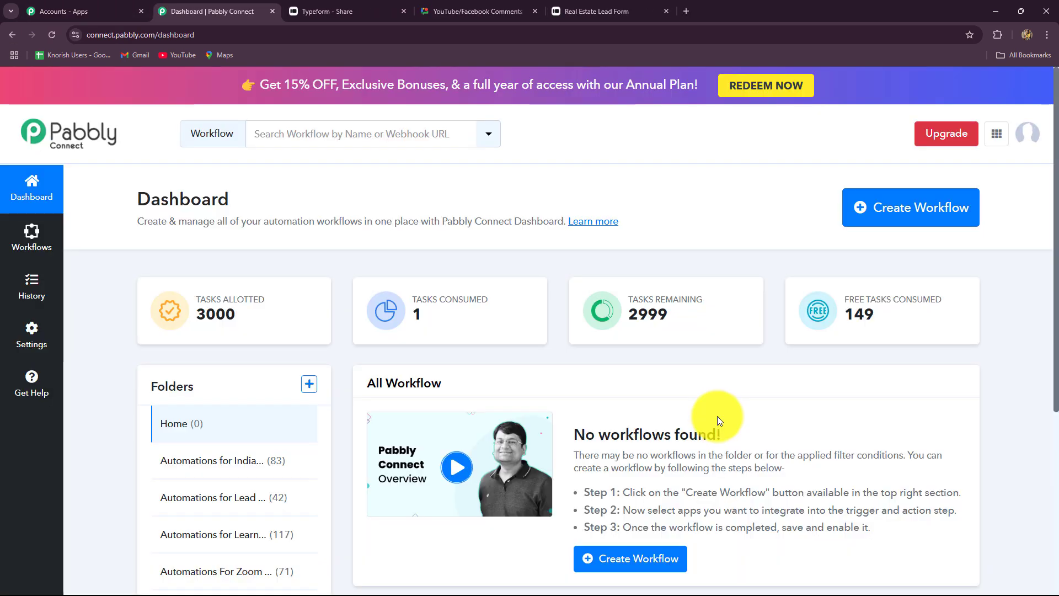
scroll(717, 416, "down", 3)
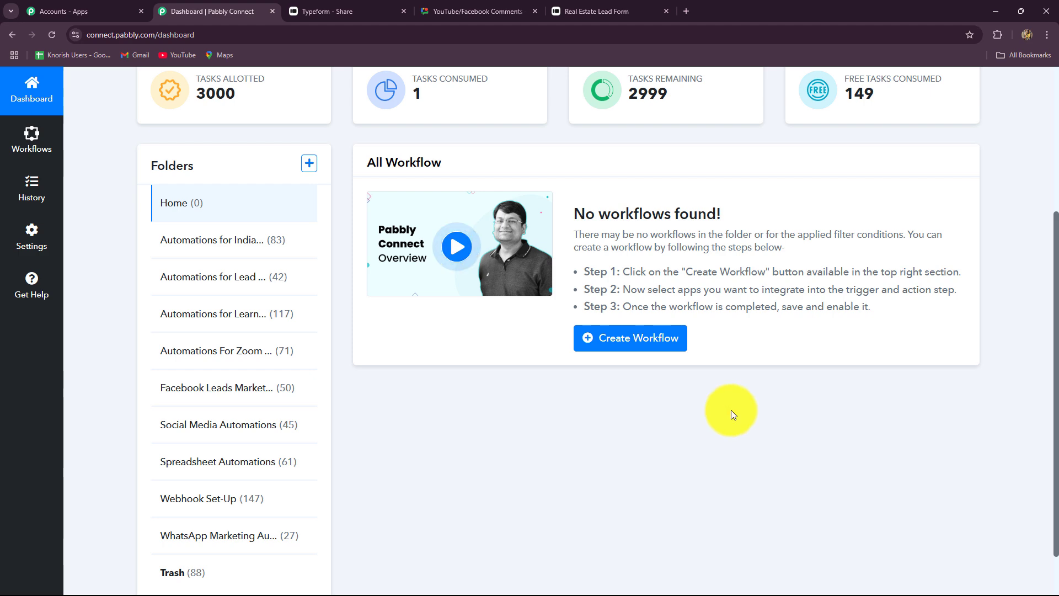
scroll(709, 432, "up", 1)
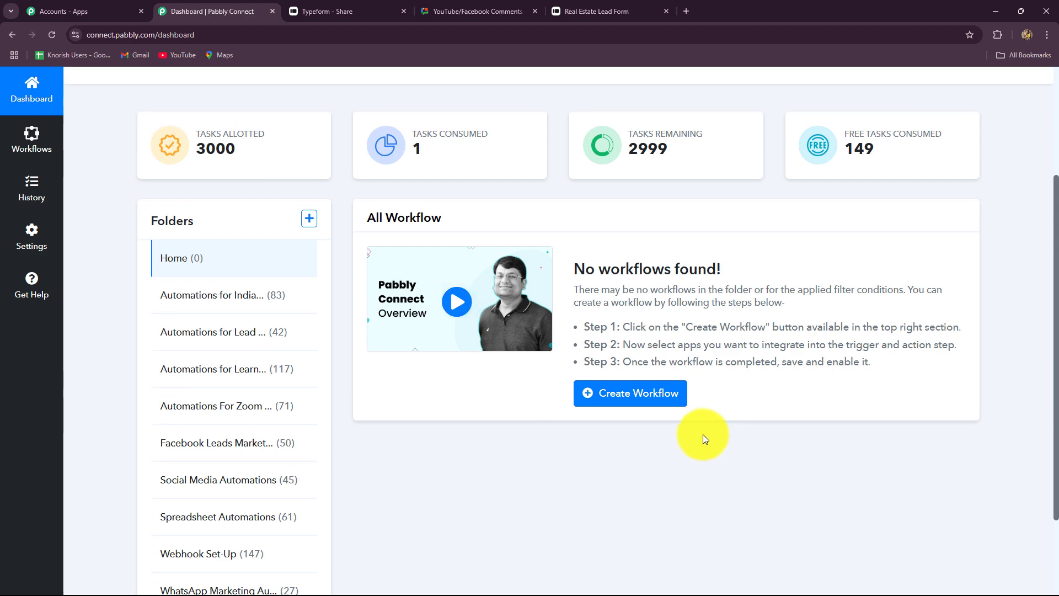
scroll(703, 430, "down", 2)
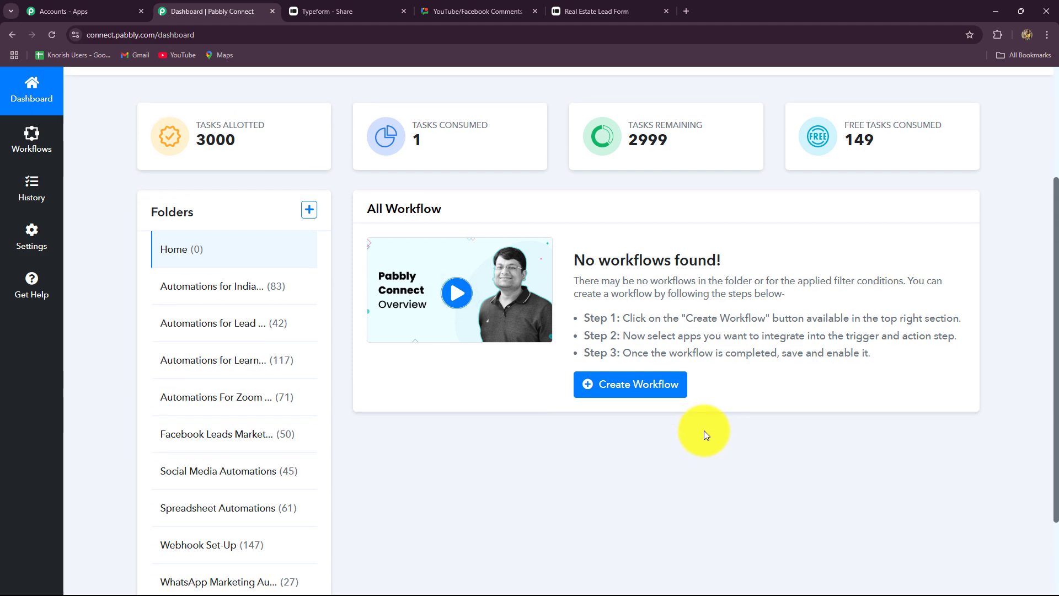
scroll(704, 430, "up", 1)
scroll(703, 430, "up", 1)
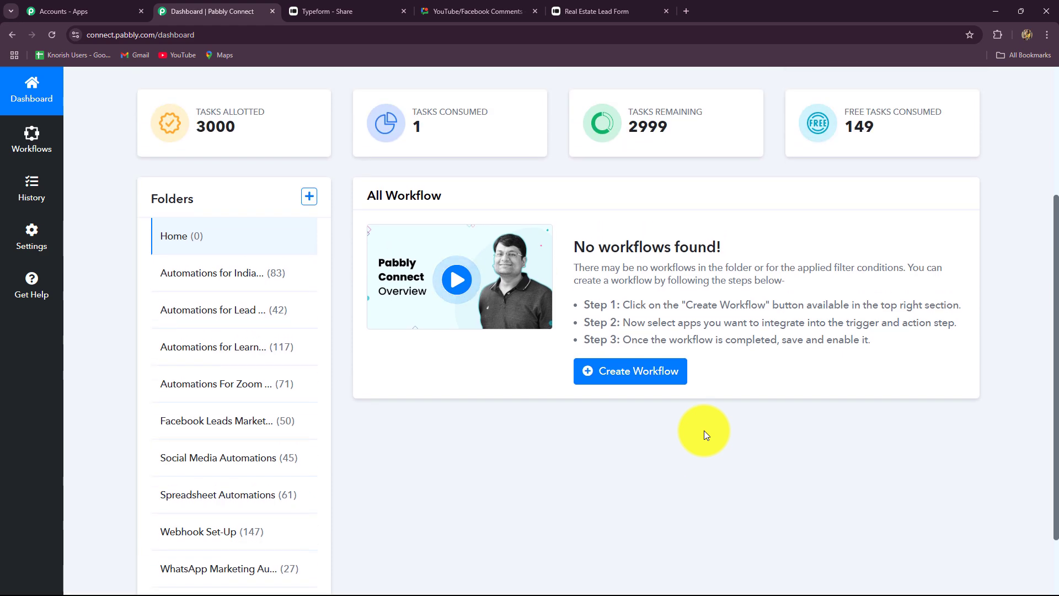
scroll(359, 339, "down", 2)
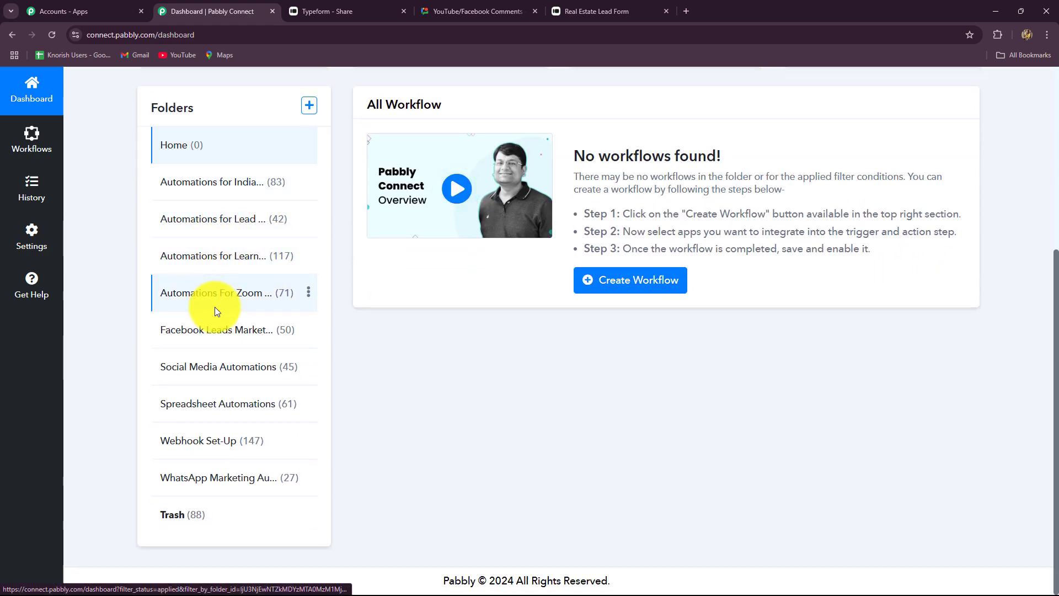
scroll(541, 448, "up", 4)
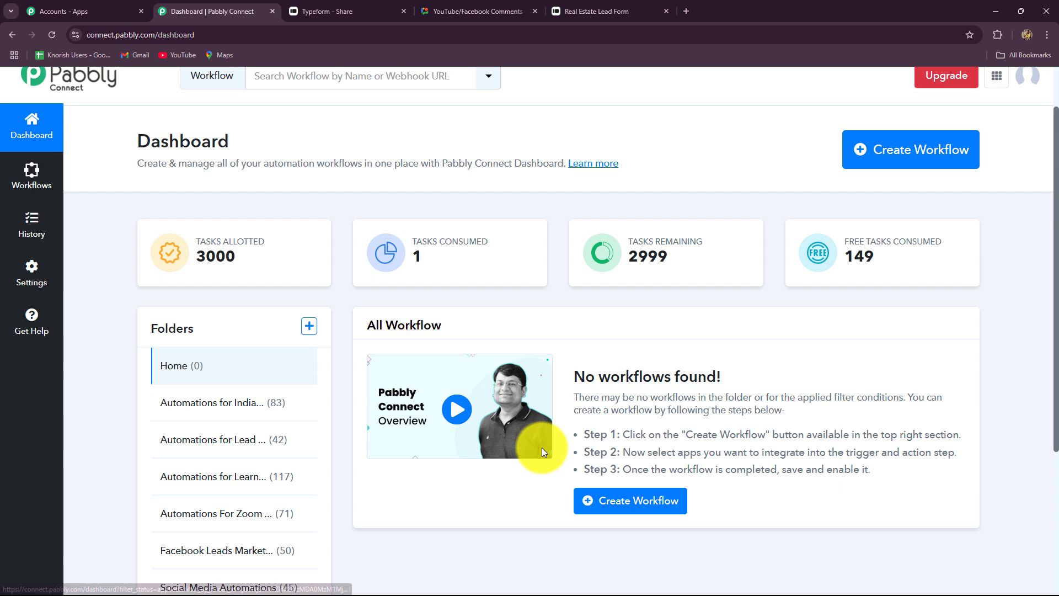
Step: Create workflow 'Notify Team on Google Chat for Typeform Submission' in folder Automations for Lead Management
left_click(885, 163)
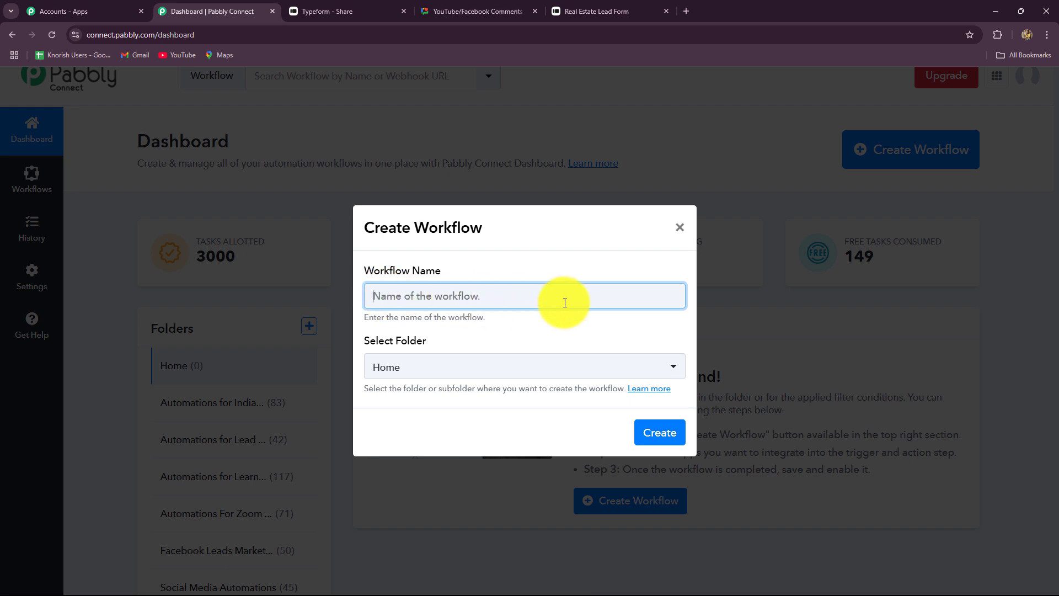
type("Notify Team on Google Chat for Typeform Submission")
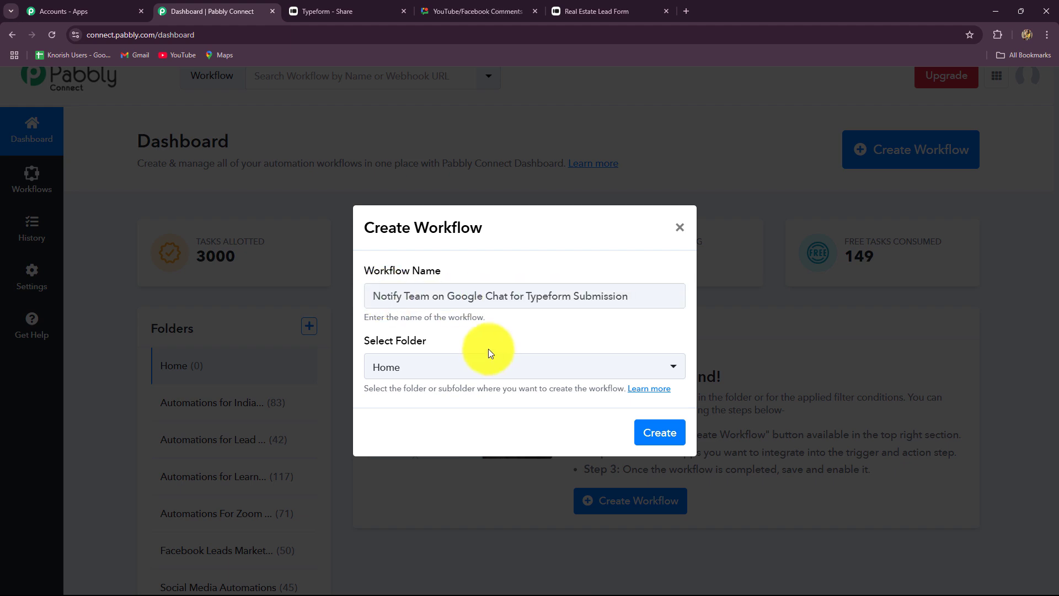
left_click(469, 366)
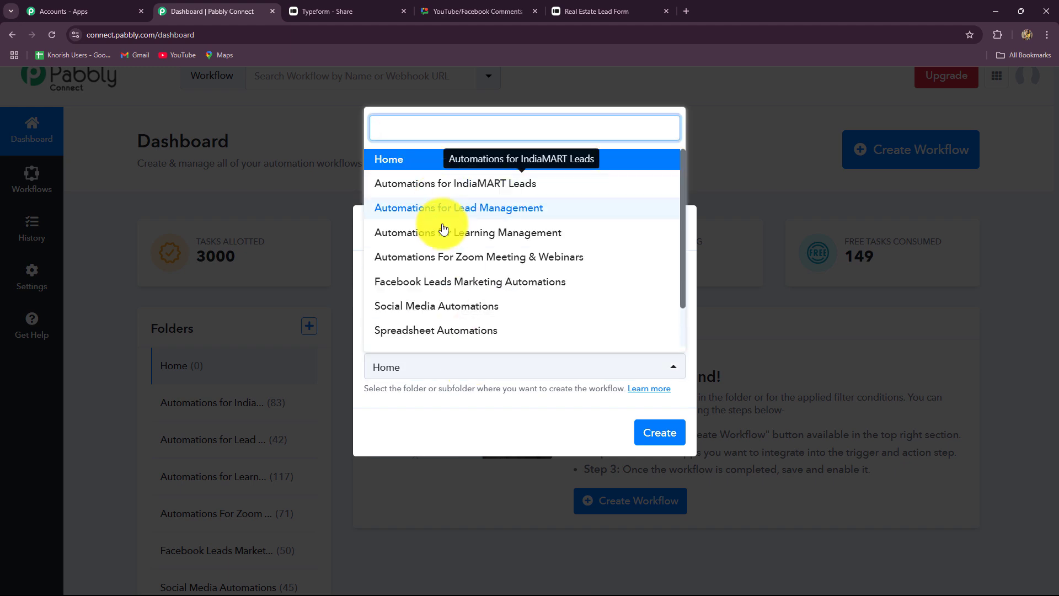
scroll(440, 288, "down", 1)
scroll(441, 287, "up", 2)
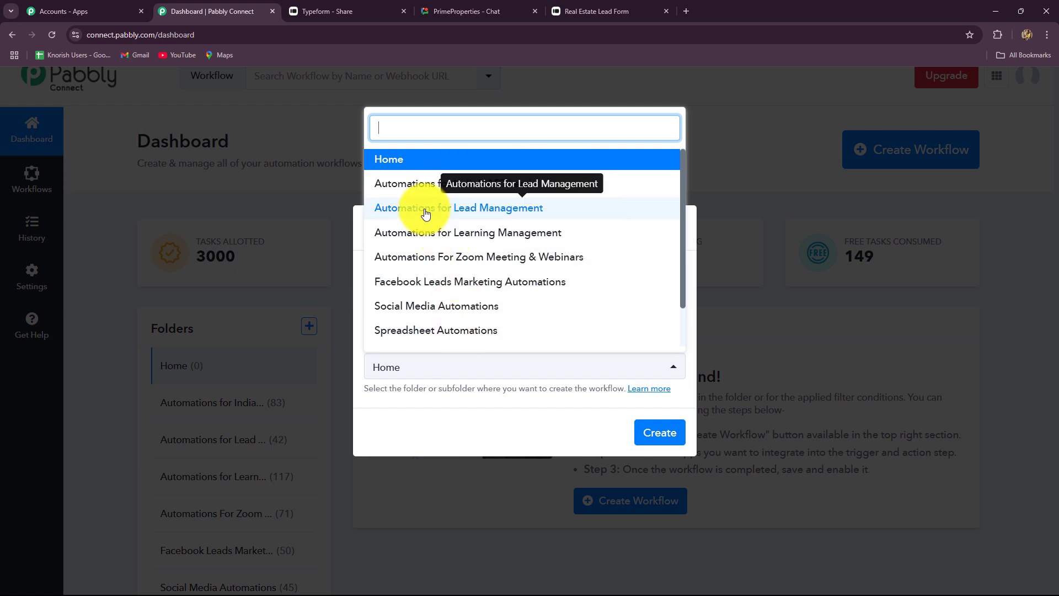
left_click(472, 208)
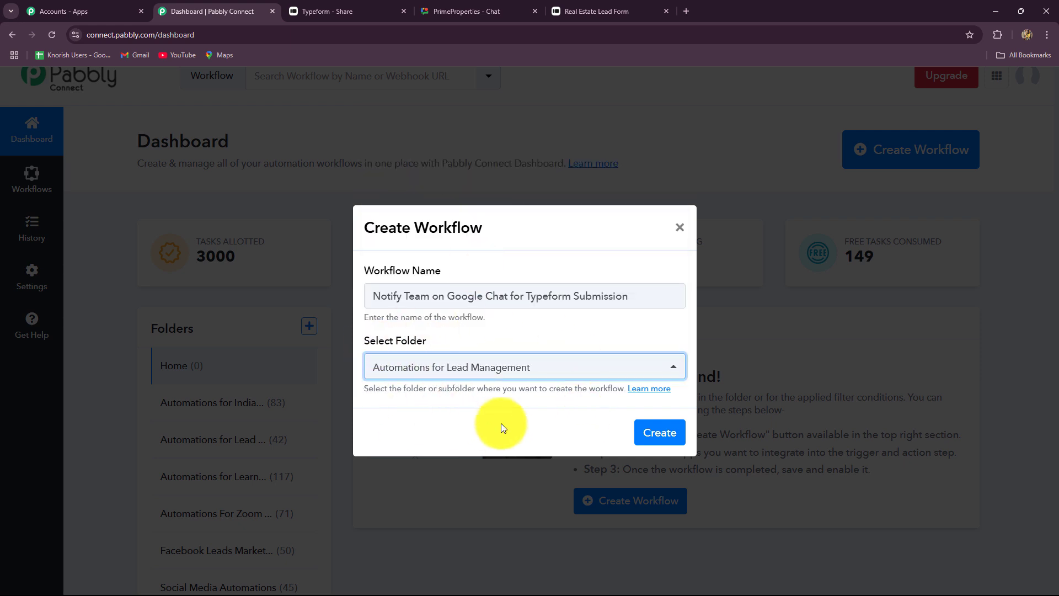
left_click(651, 432)
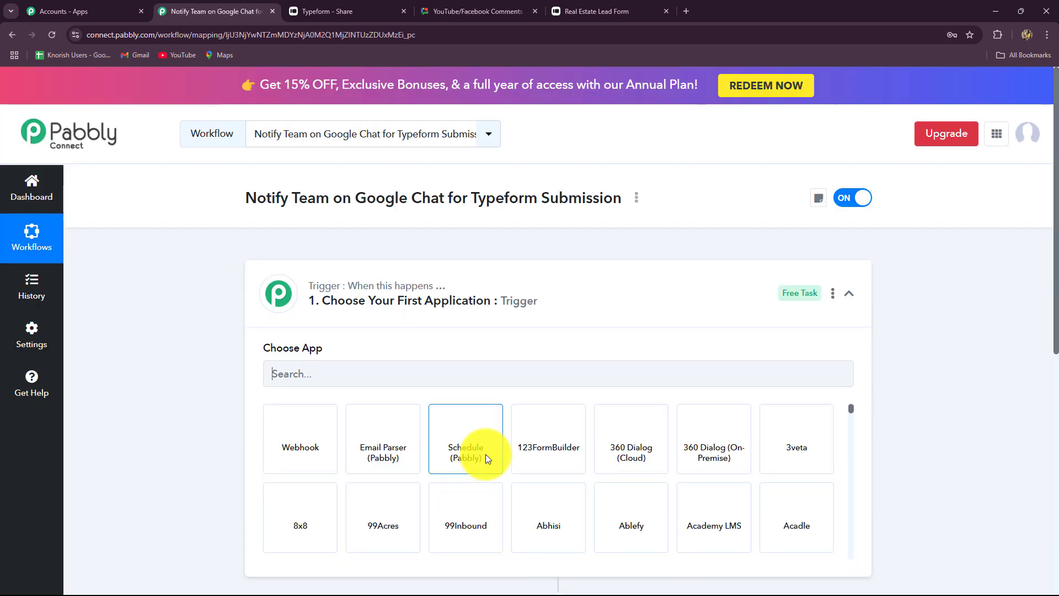
left_click(849, 293)
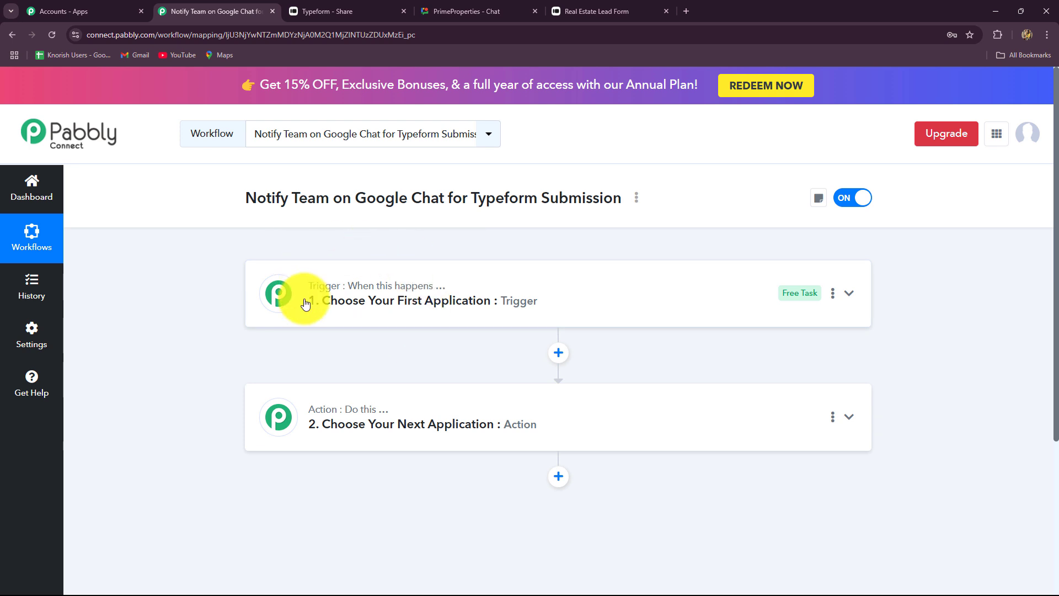
left_click(348, 311)
scroll(230, 328, "down", 2)
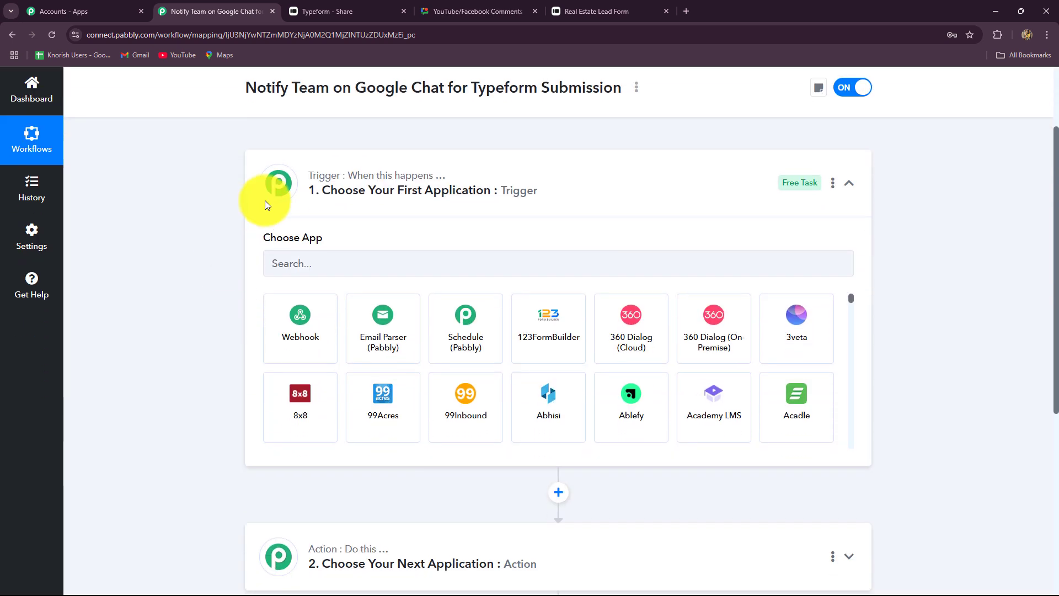
scroll(435, 272, "down", 3)
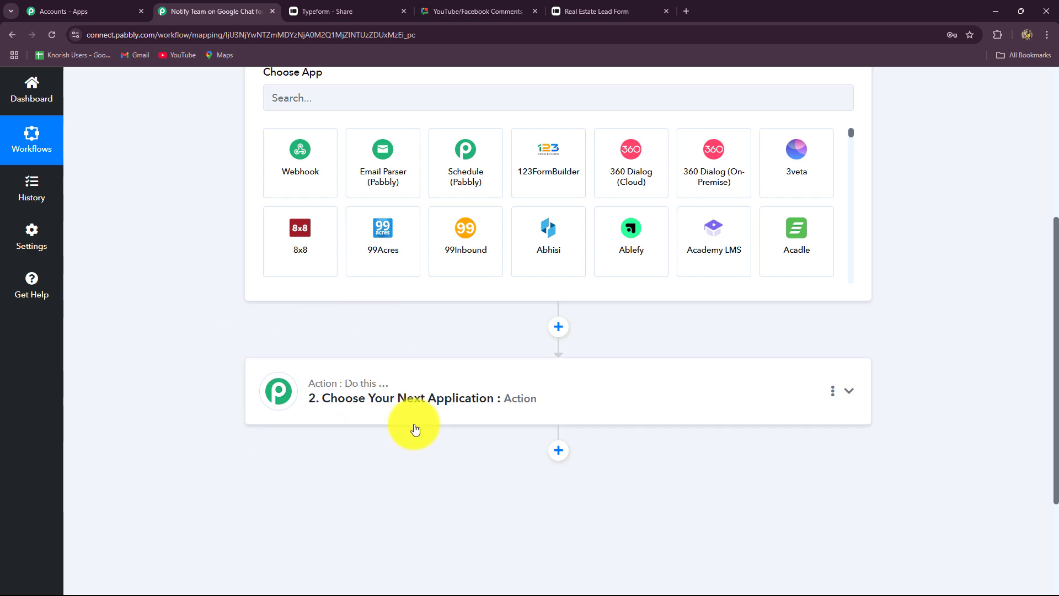
scroll(415, 428, "up", 3)
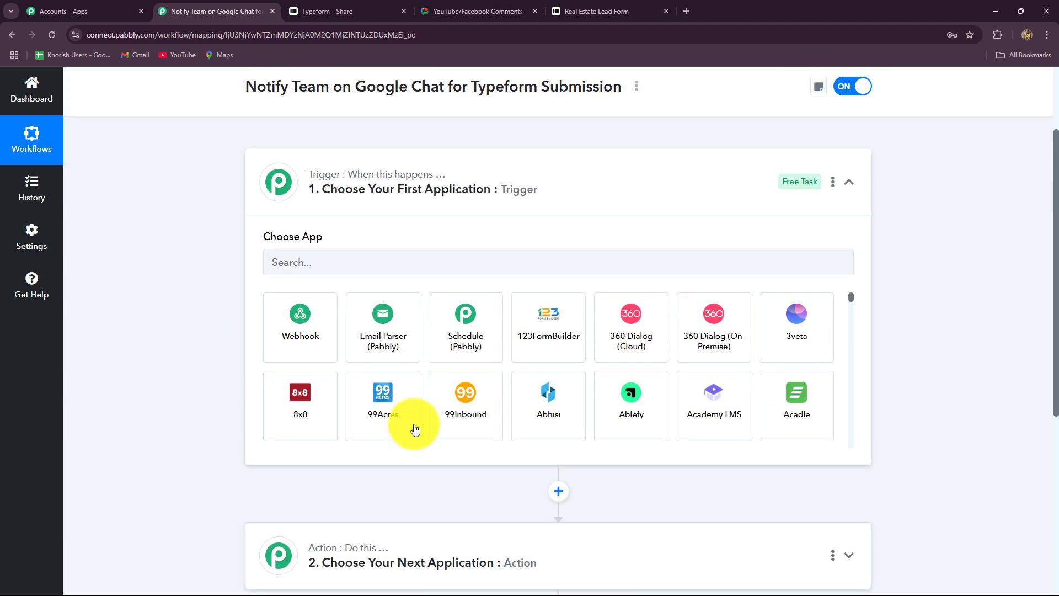
left_click(847, 186)
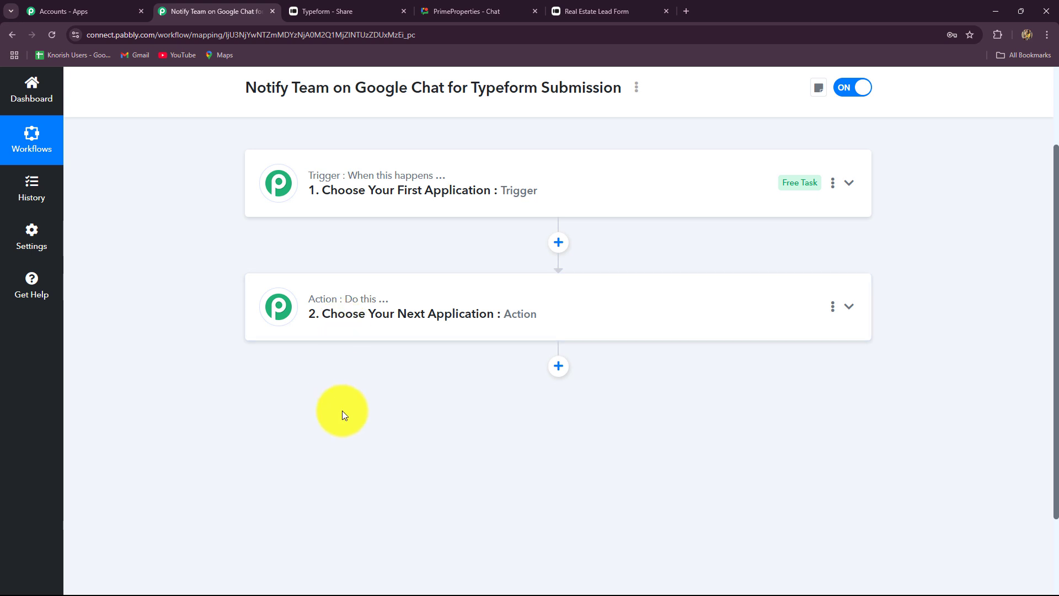
scroll(342, 410, "up", 2)
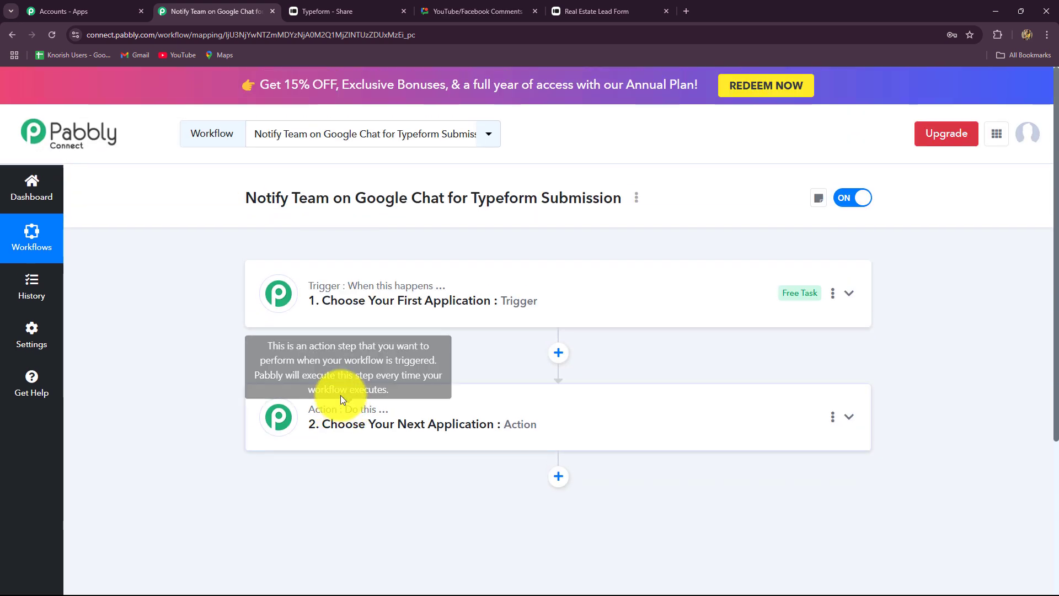
left_click(286, 299)
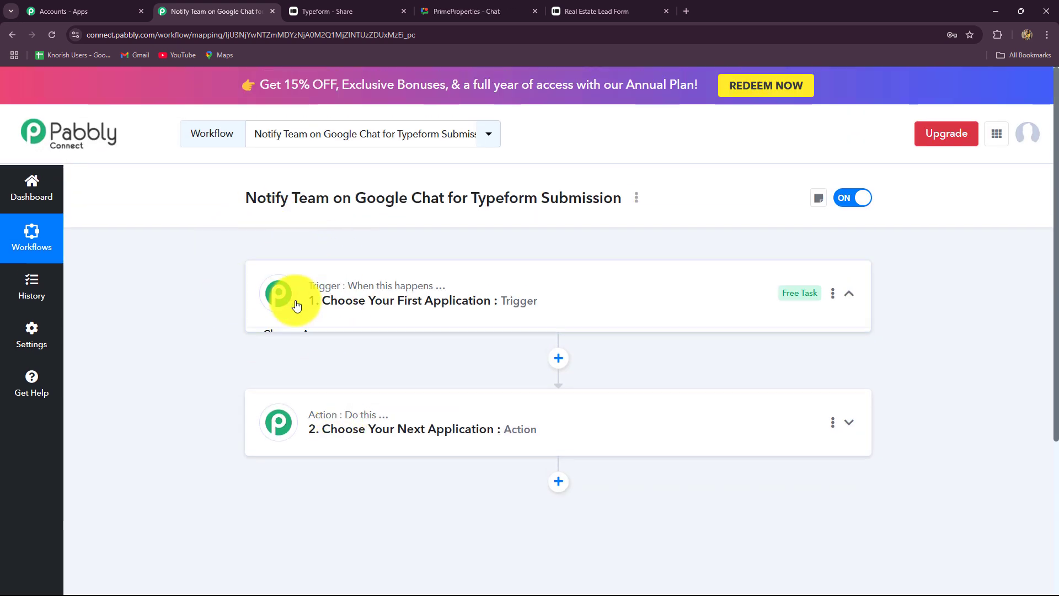
scroll(149, 307, "down", 1)
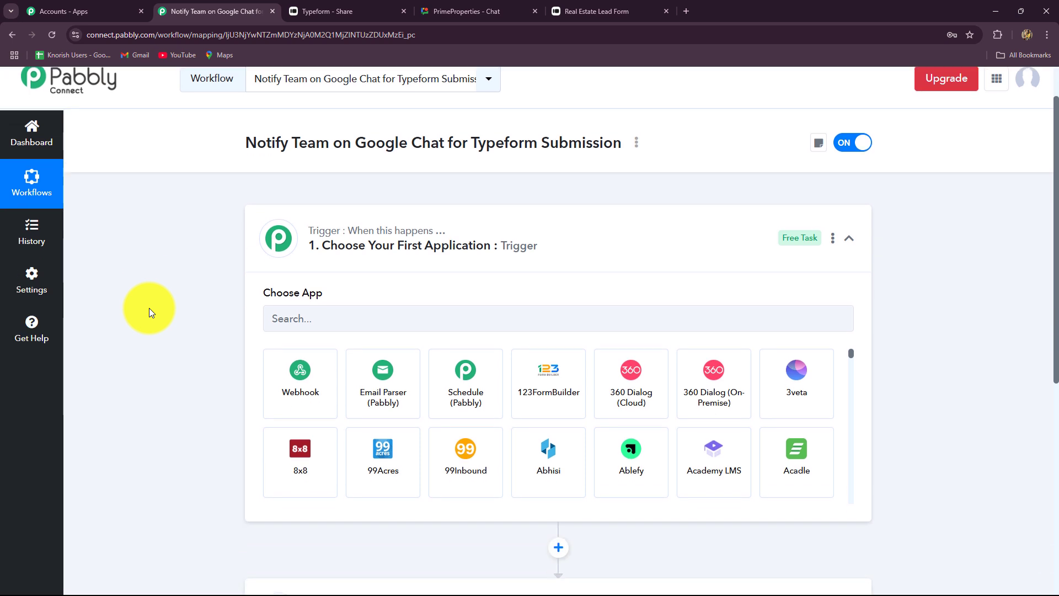
left_click(318, 315)
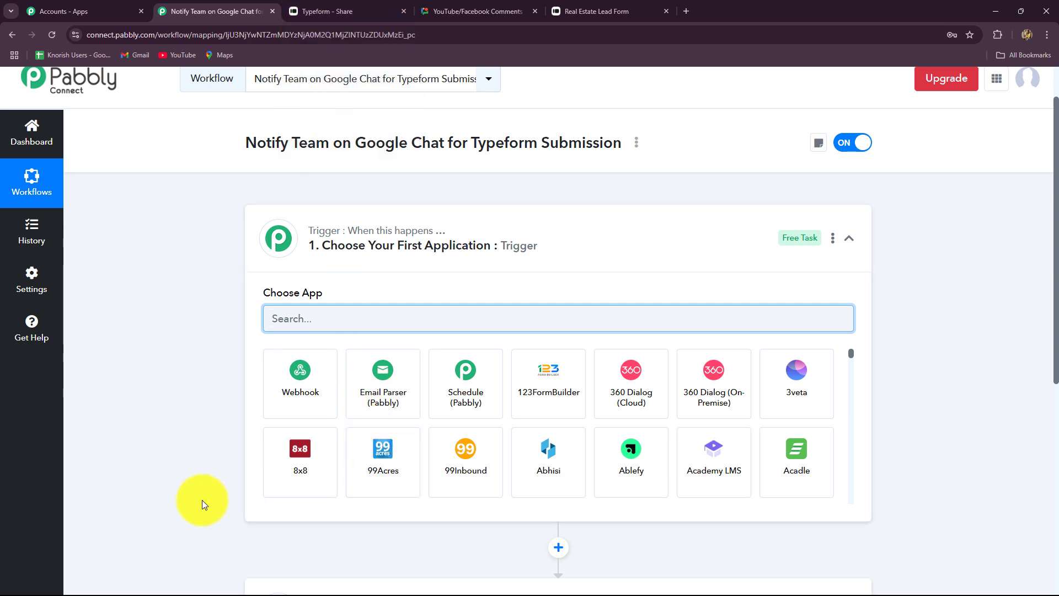
left_click(366, 15)
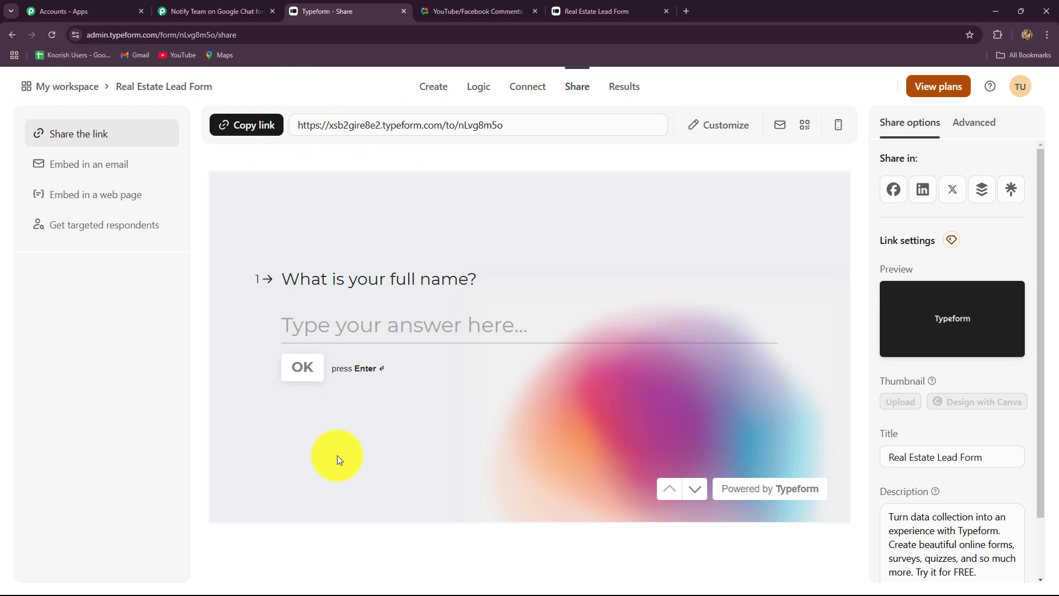
left_click(215, 11)
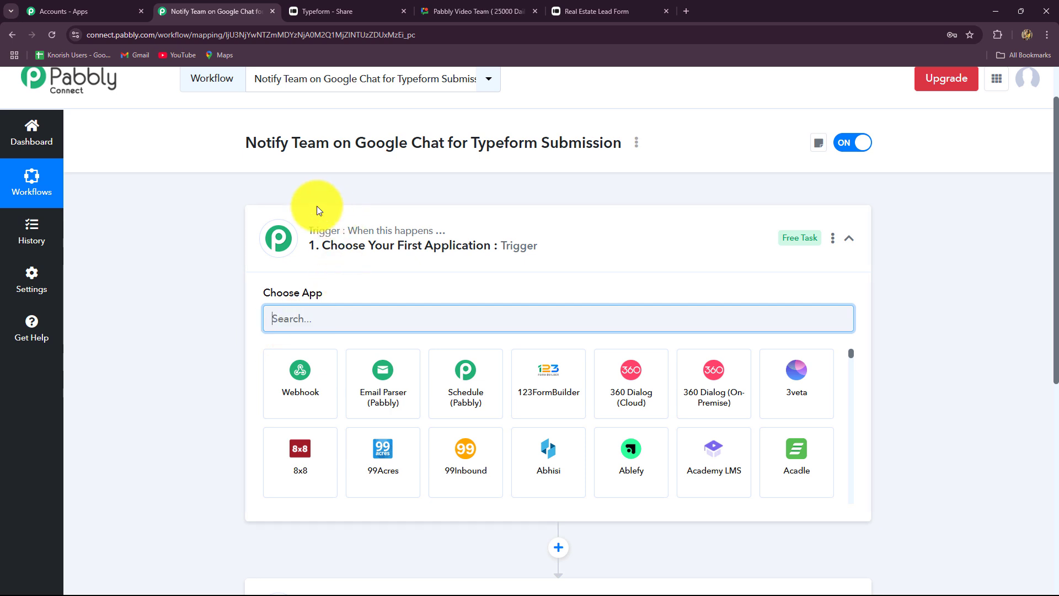
left_click(314, 320)
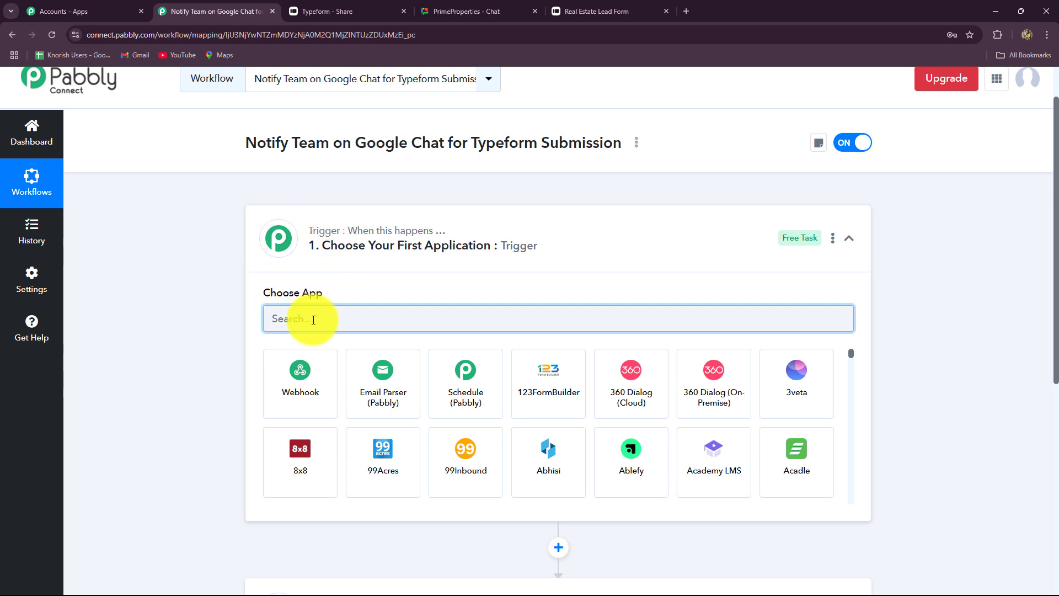
type("T")
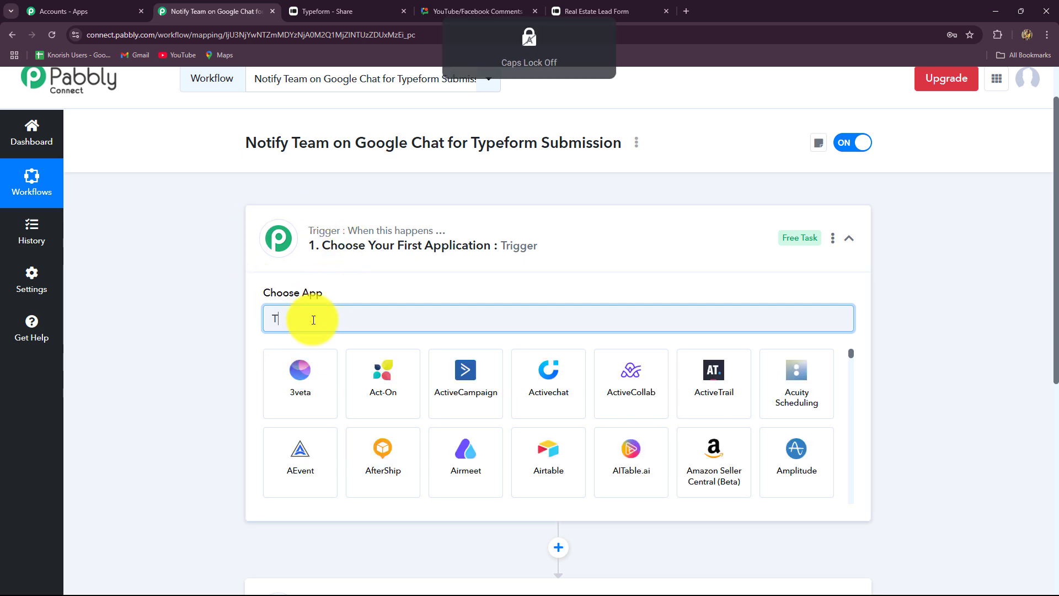
type("ype")
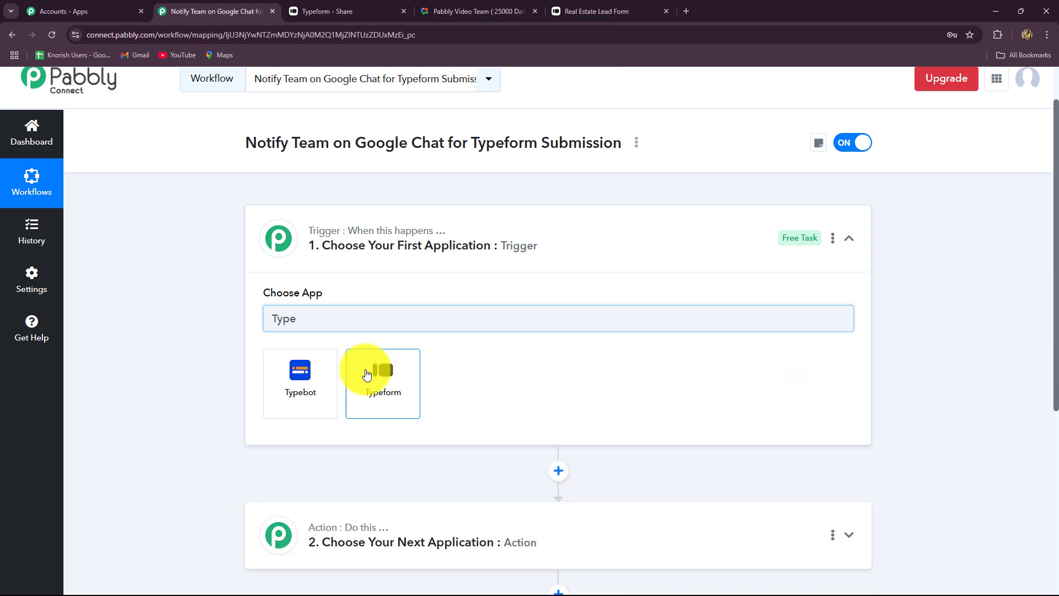
left_click(369, 369)
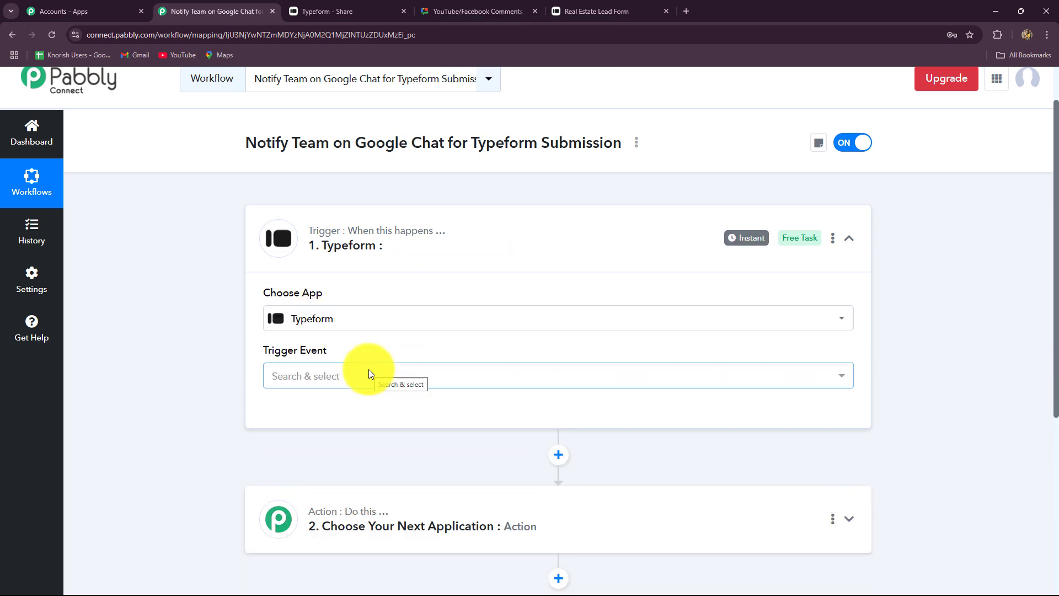
scroll(368, 369, "down", 3)
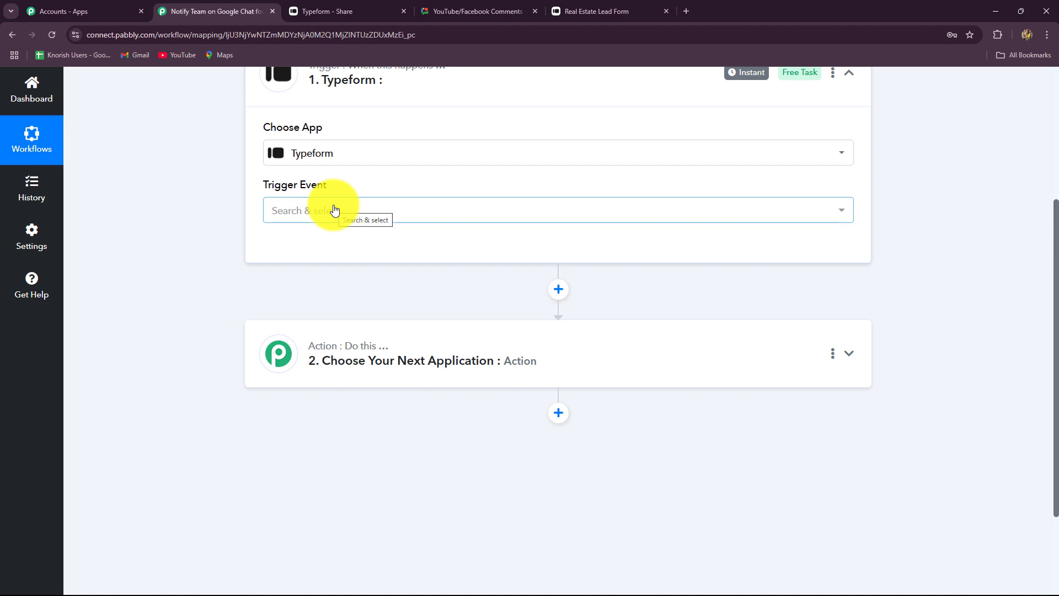
left_click(334, 214)
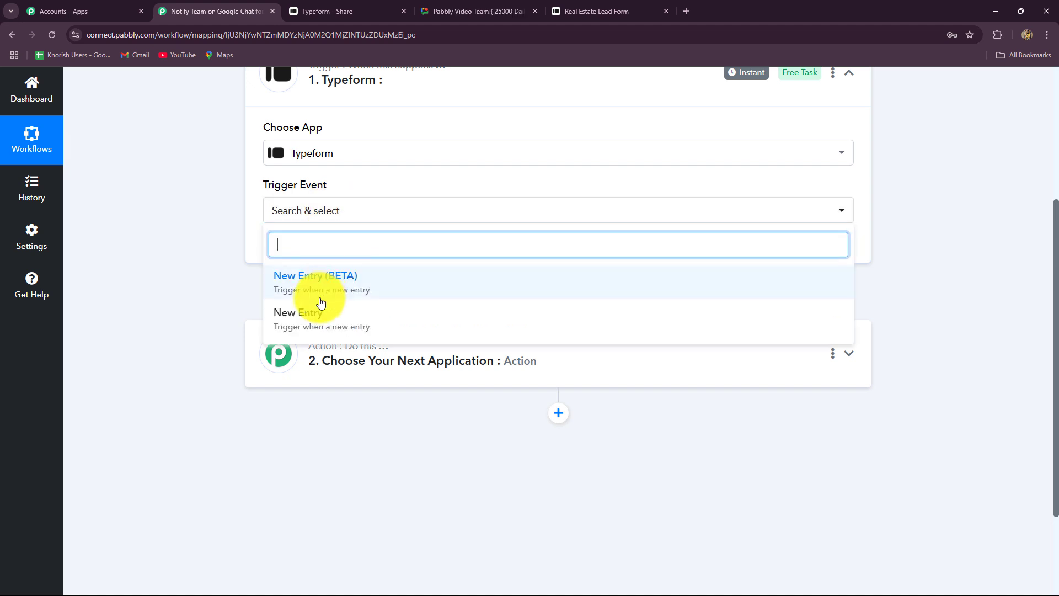
left_click(309, 323)
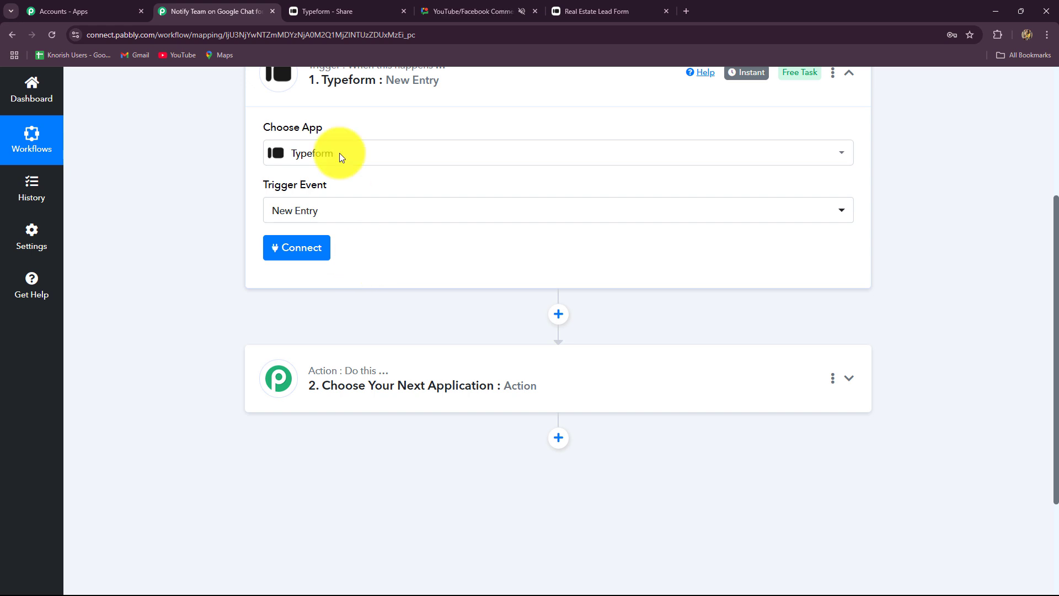
left_click(335, 9)
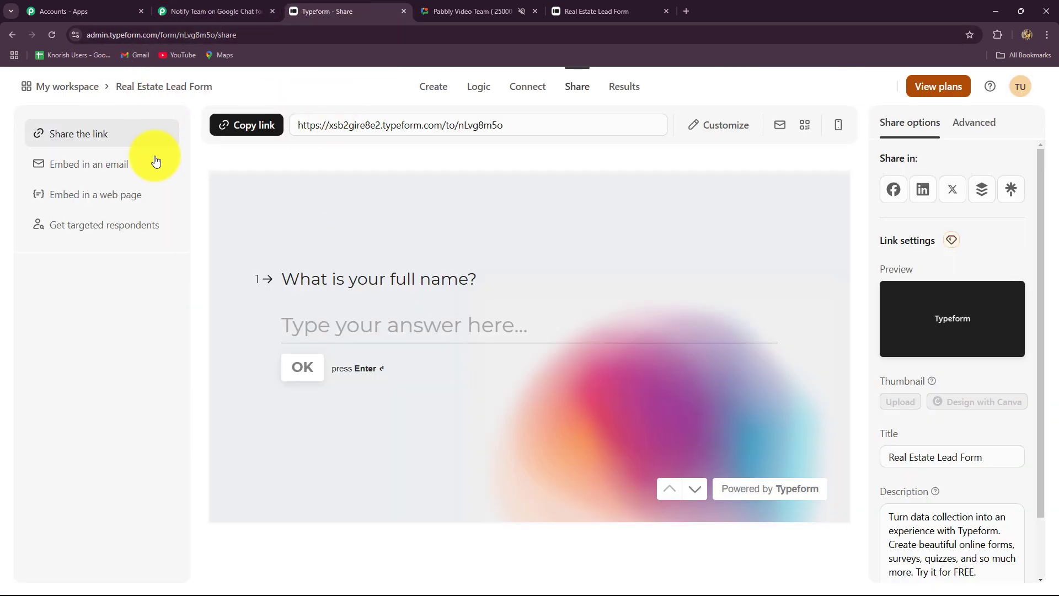
left_click(204, 10)
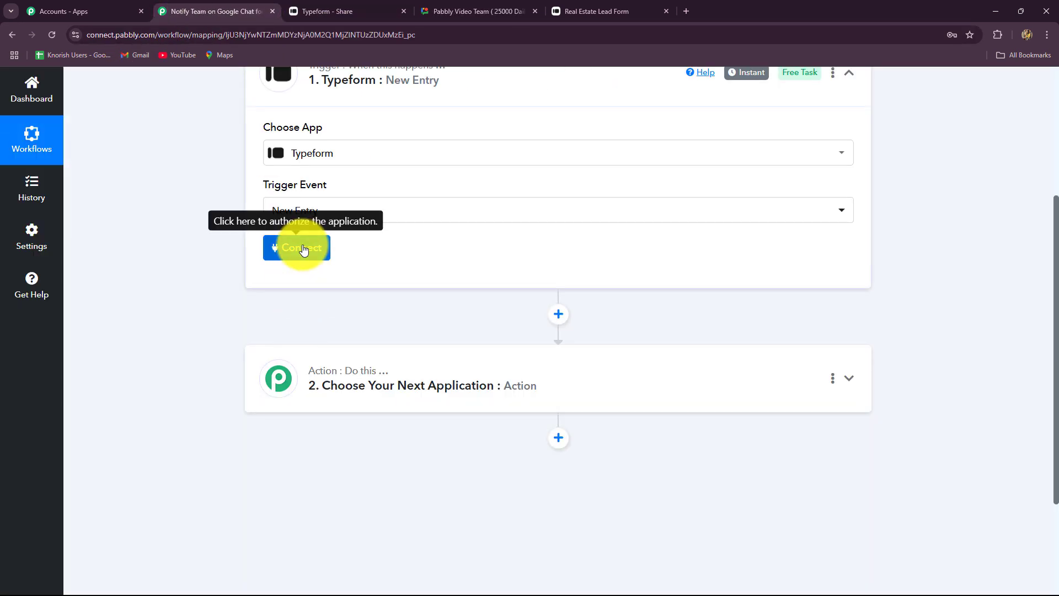
Step: Add a new Typeform connection and accept the authorization granting Pabbly Connect access
left_click(303, 249)
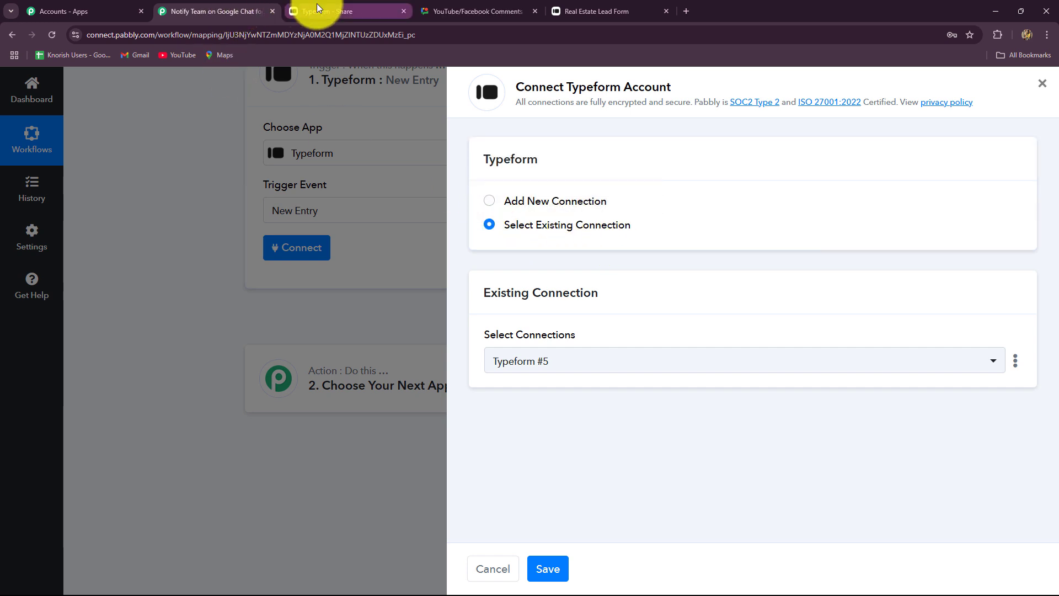
left_click(298, 12)
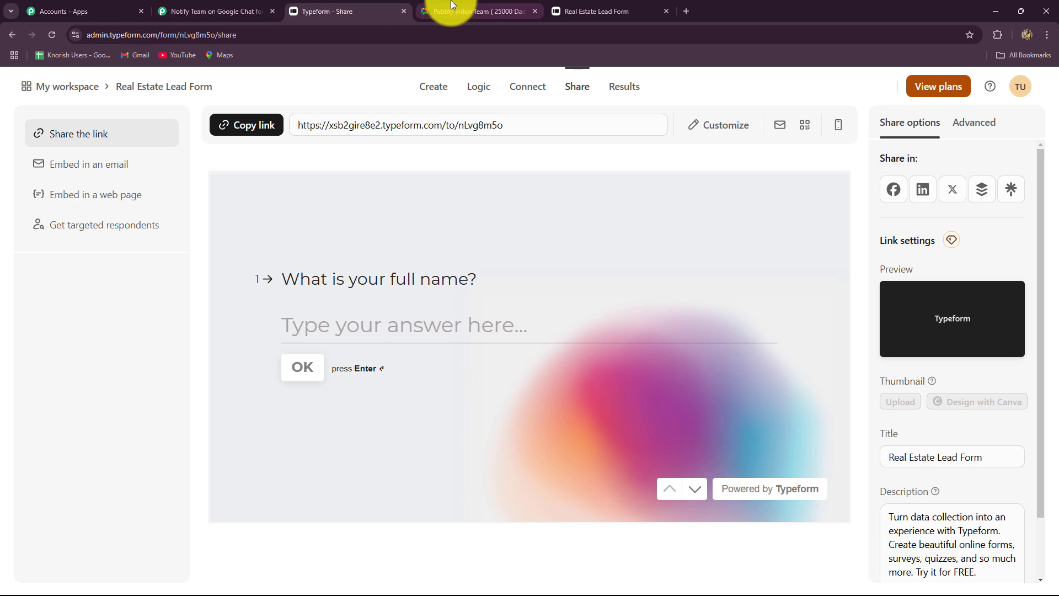
left_click(242, 11)
left_click(482, 203)
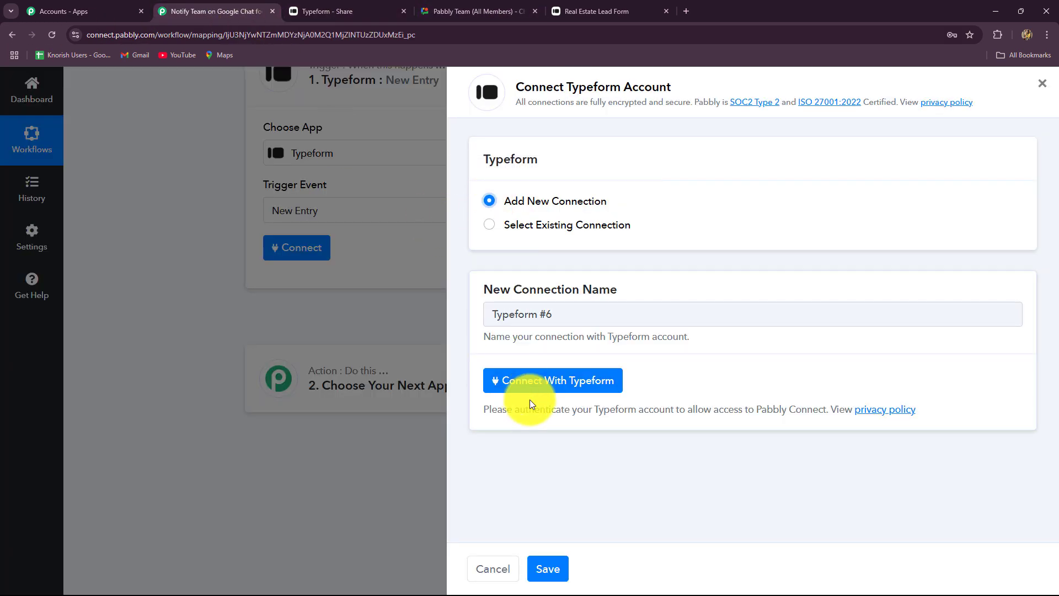
left_click(529, 381)
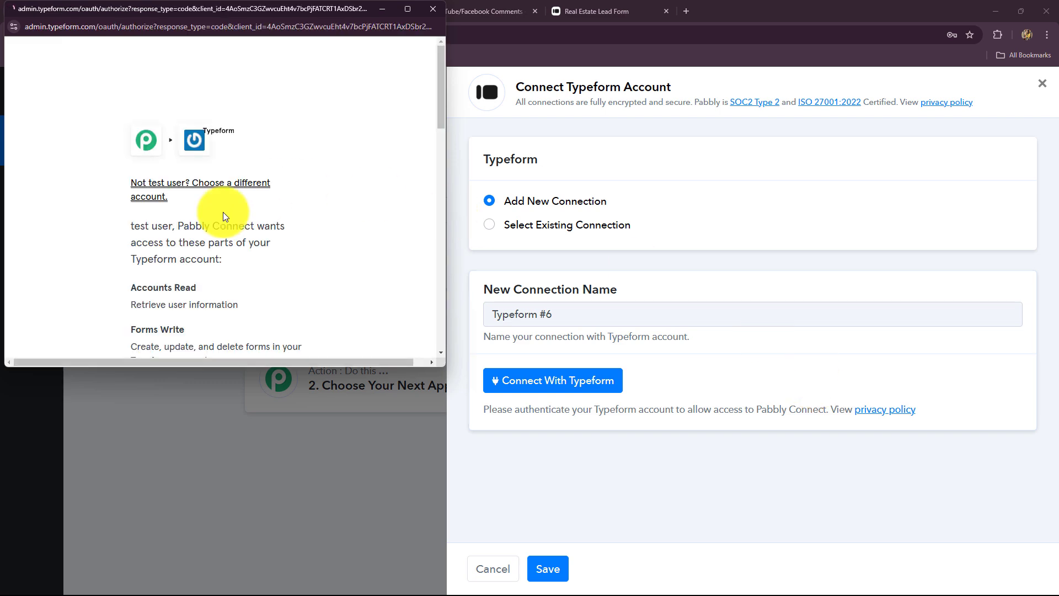
scroll(223, 216, "down", 15)
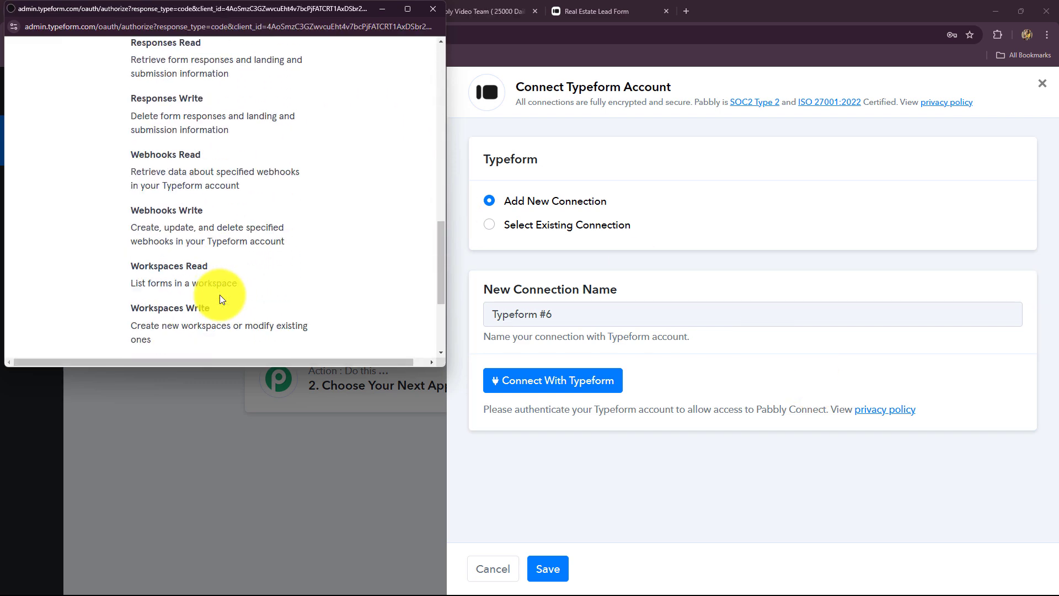
scroll(219, 299, "down", 3)
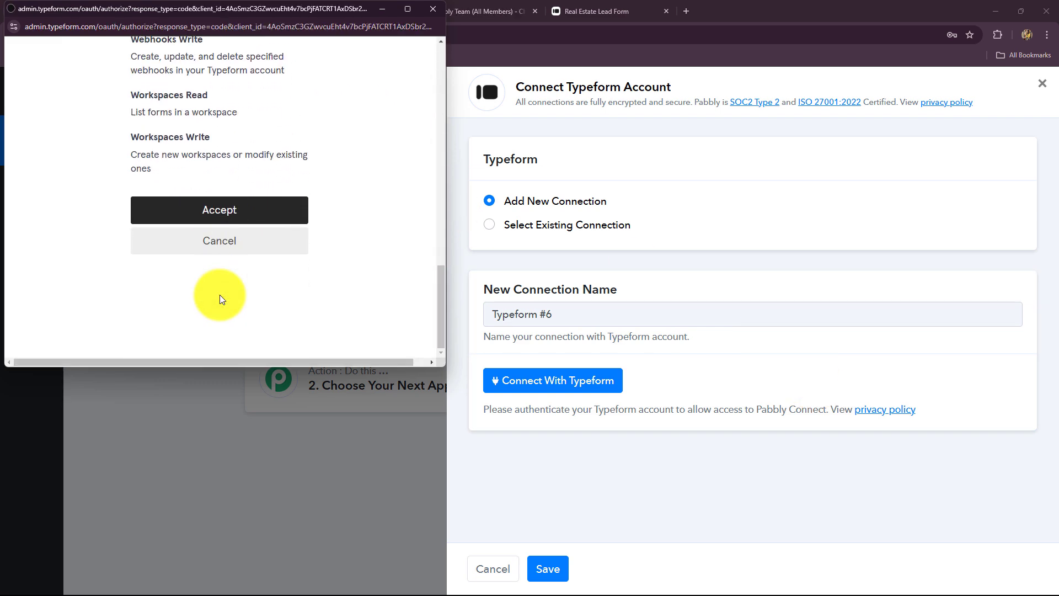
left_click(218, 217)
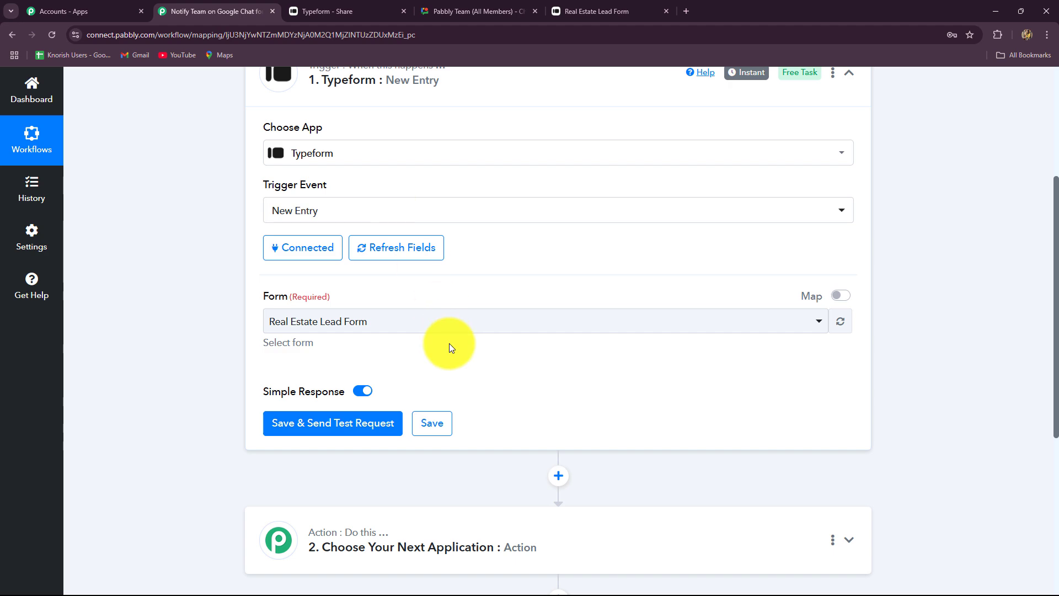
Step: Keep Real Estate Lead Form as the trigger form and use Save & Send Test Request
scroll(449, 345, "up", 3)
scroll(449, 345, "down", 3)
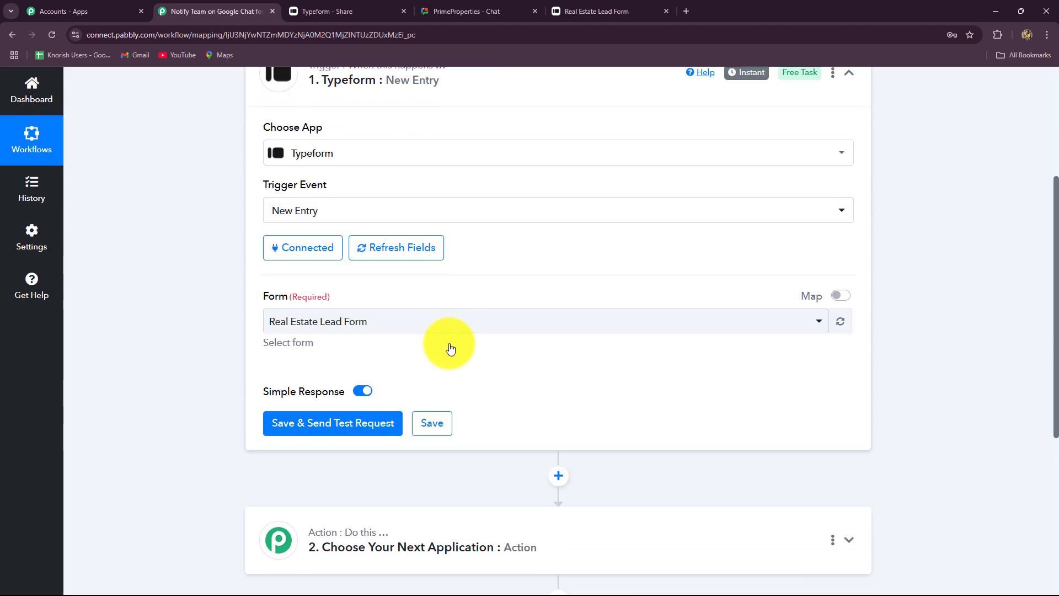
left_click(316, 12)
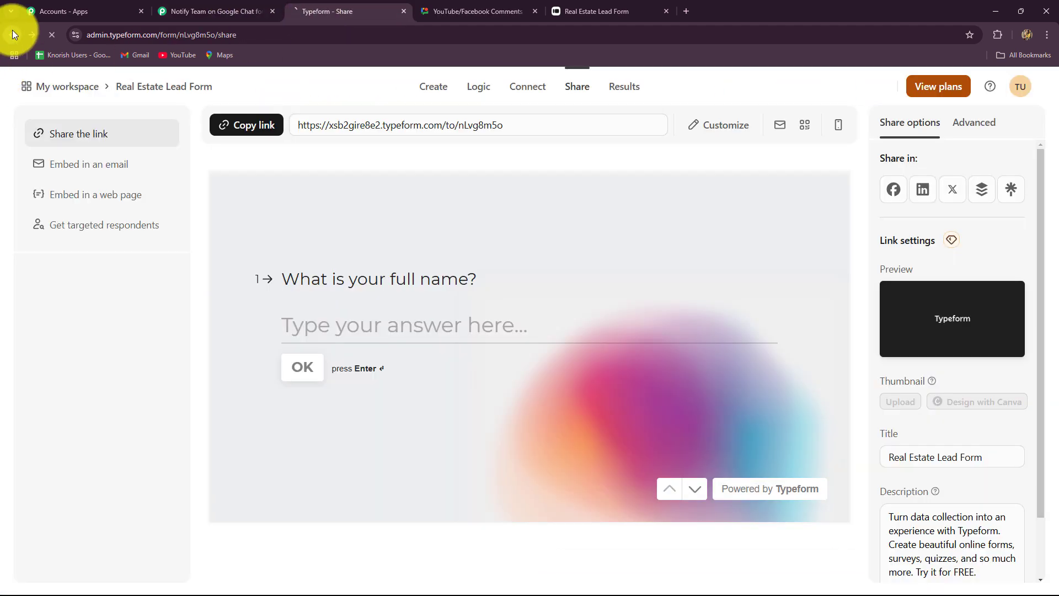
left_click(12, 34)
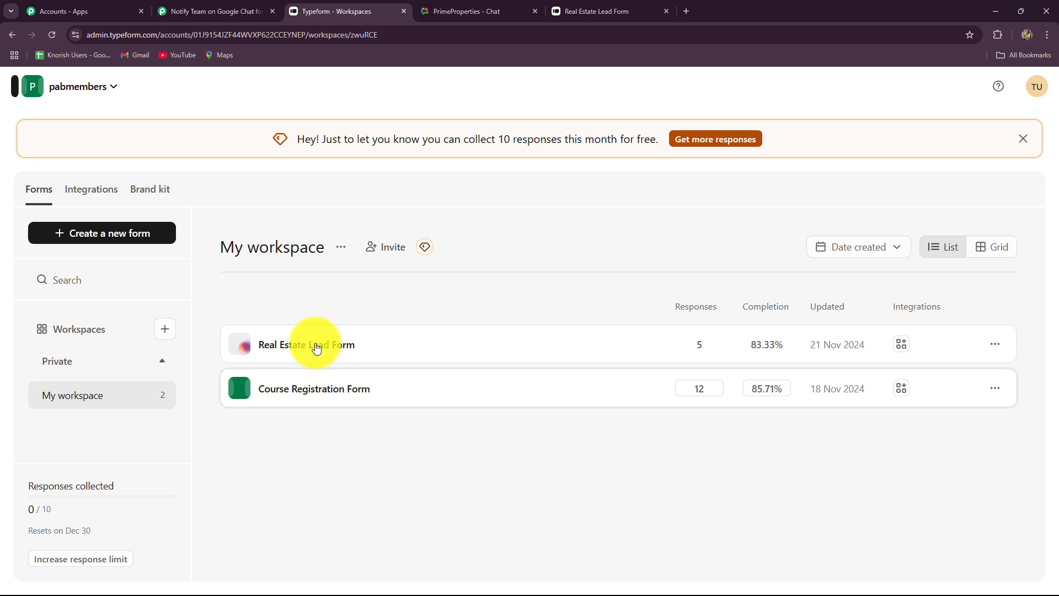
key("ctrl+shift+Tab")
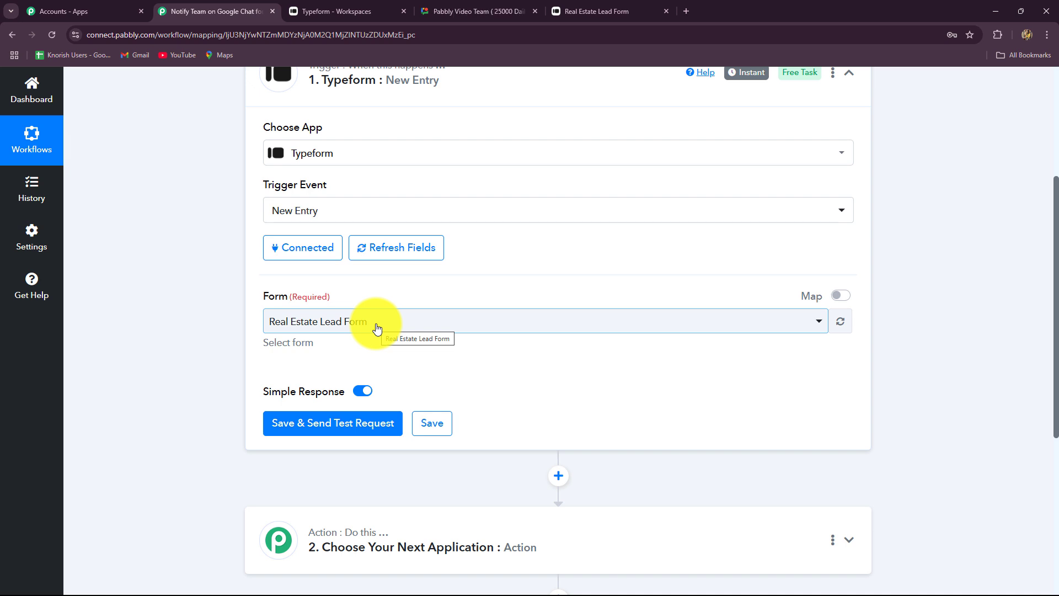
left_click(377, 329)
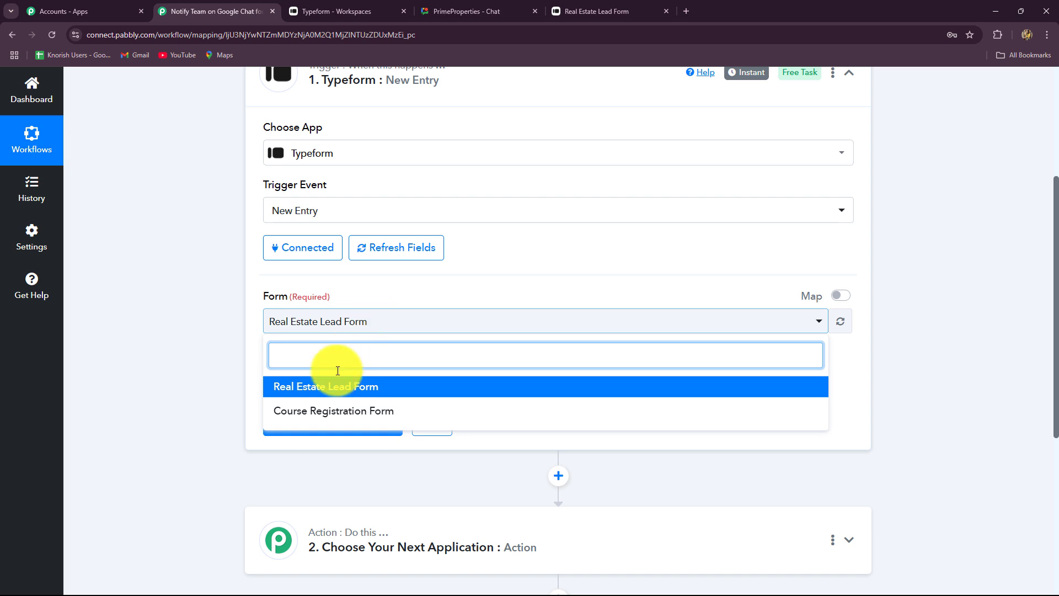
left_click(345, 396)
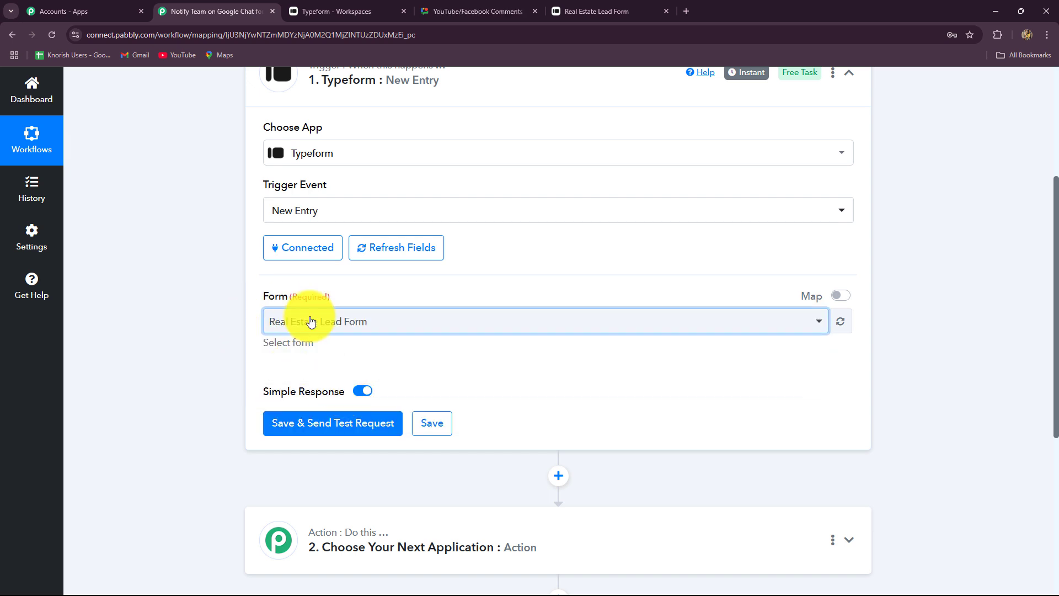
scroll(386, 325, "down", 2)
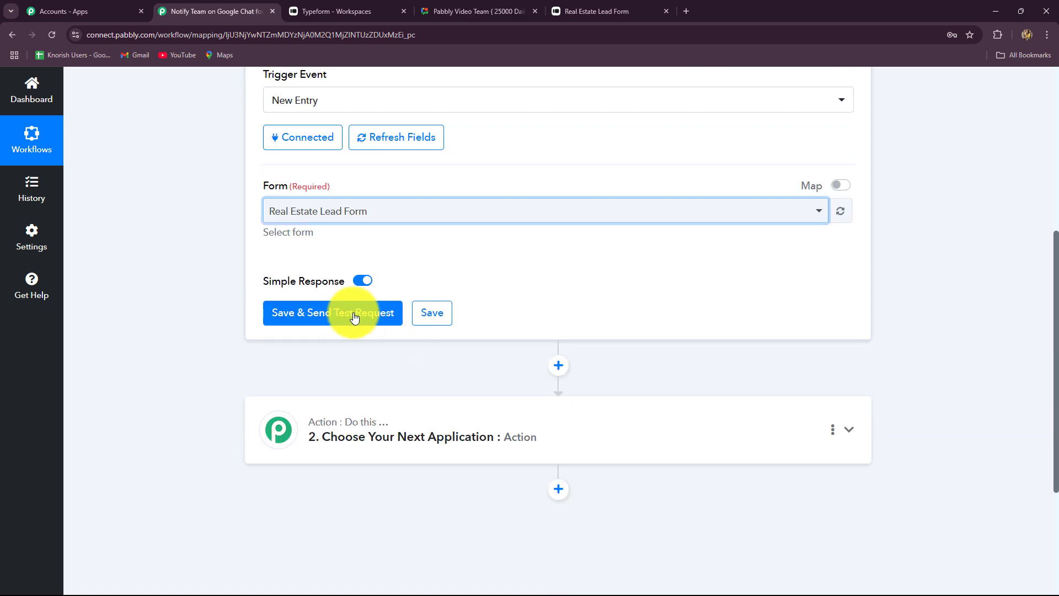
left_click(353, 313)
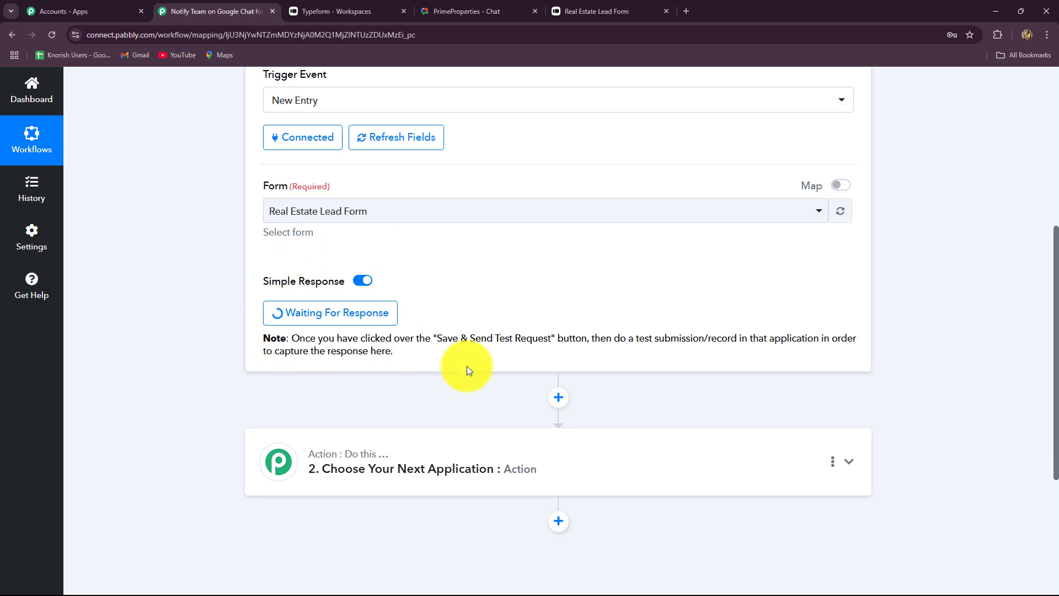
left_click_drag(441, 338, 846, 340)
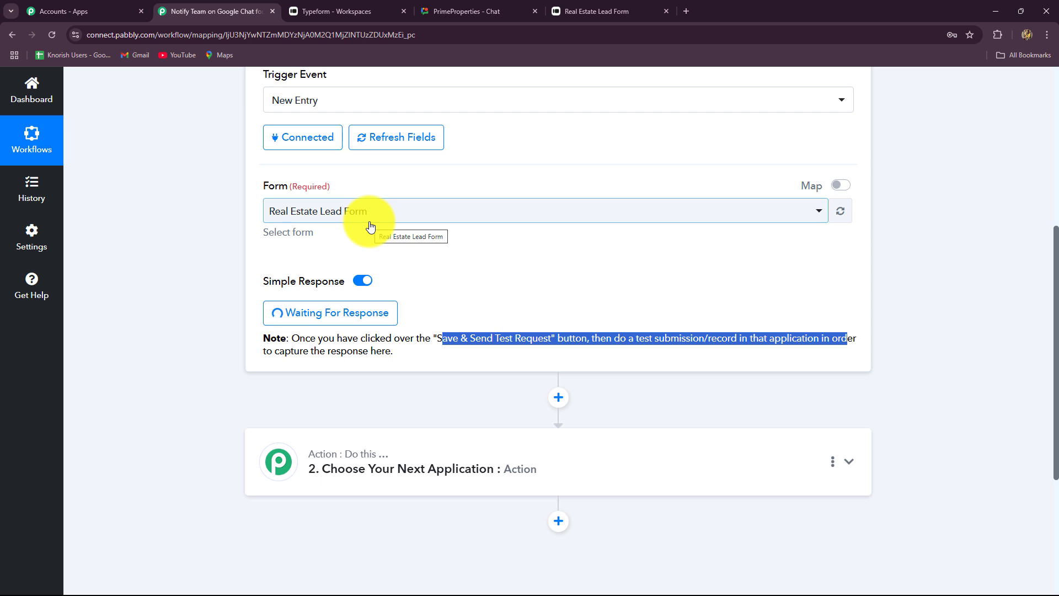
Step: Copy the Real Estate Lead Form's public link and open the live form in a new tab
left_click(339, 11)
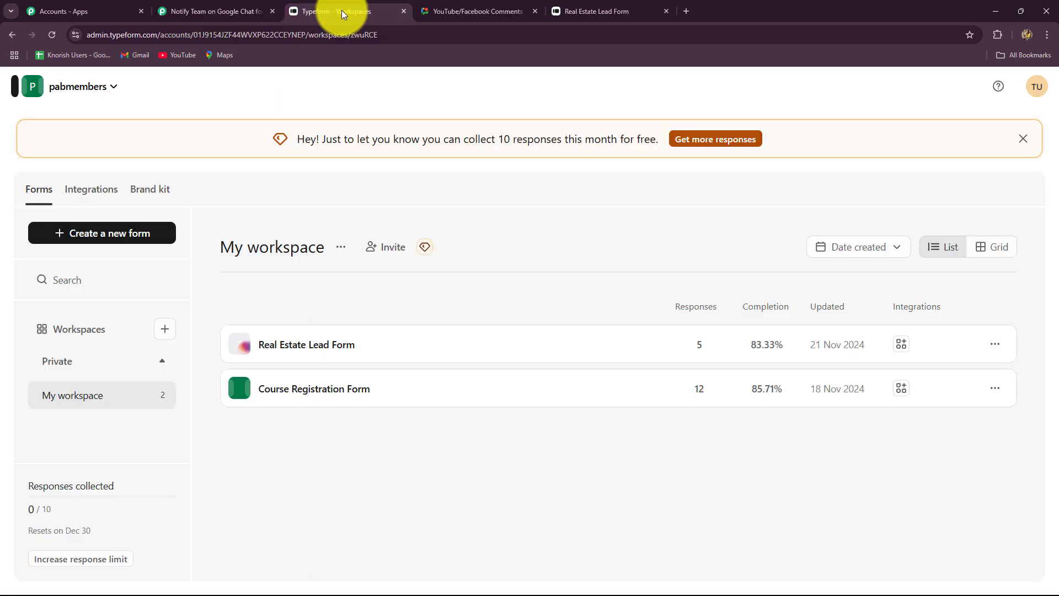
left_click(516, 351)
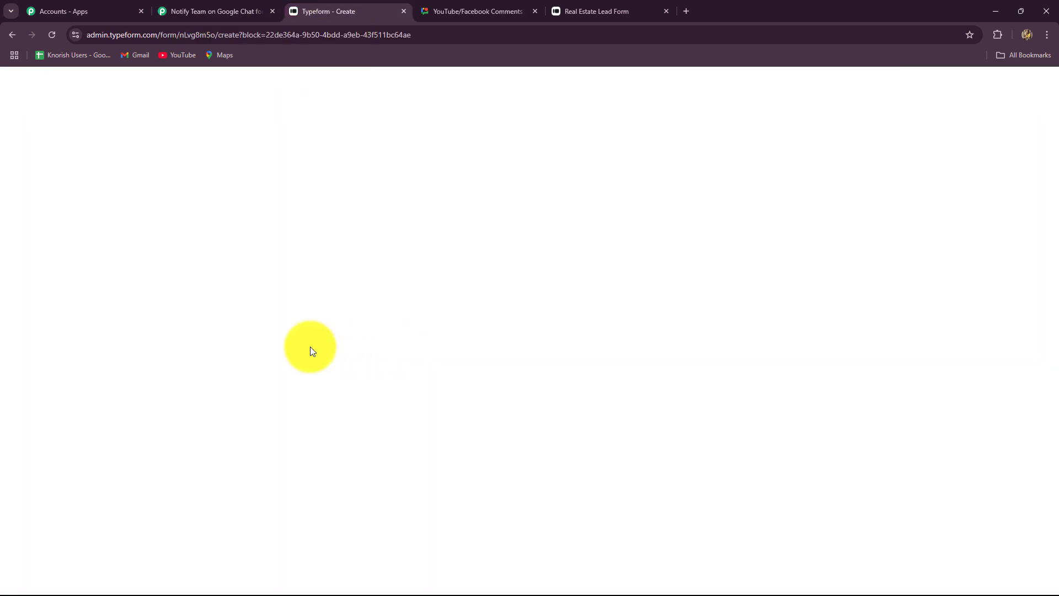
left_click(666, 11)
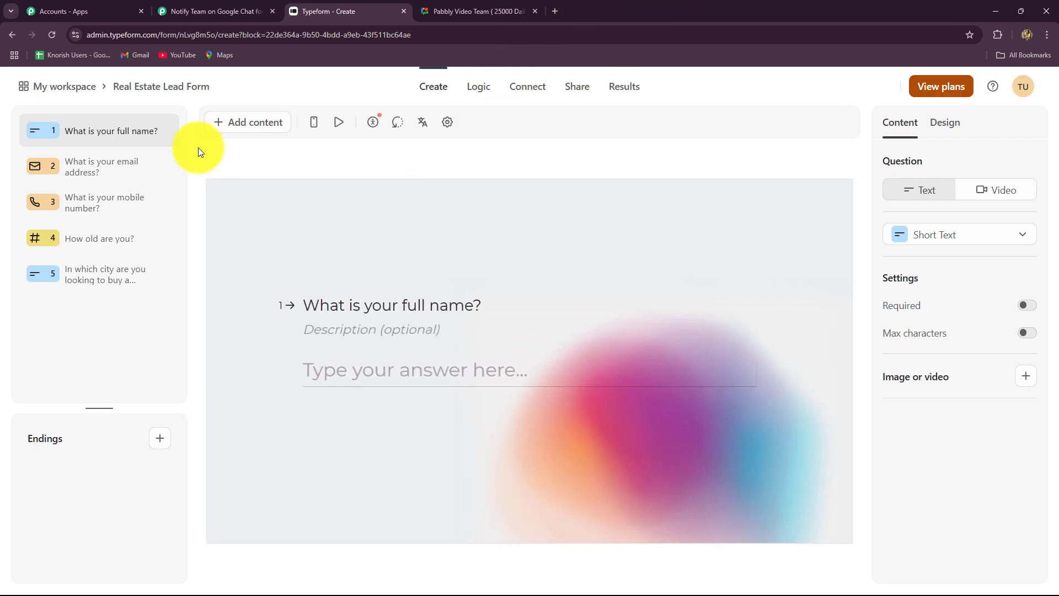
left_click(578, 87)
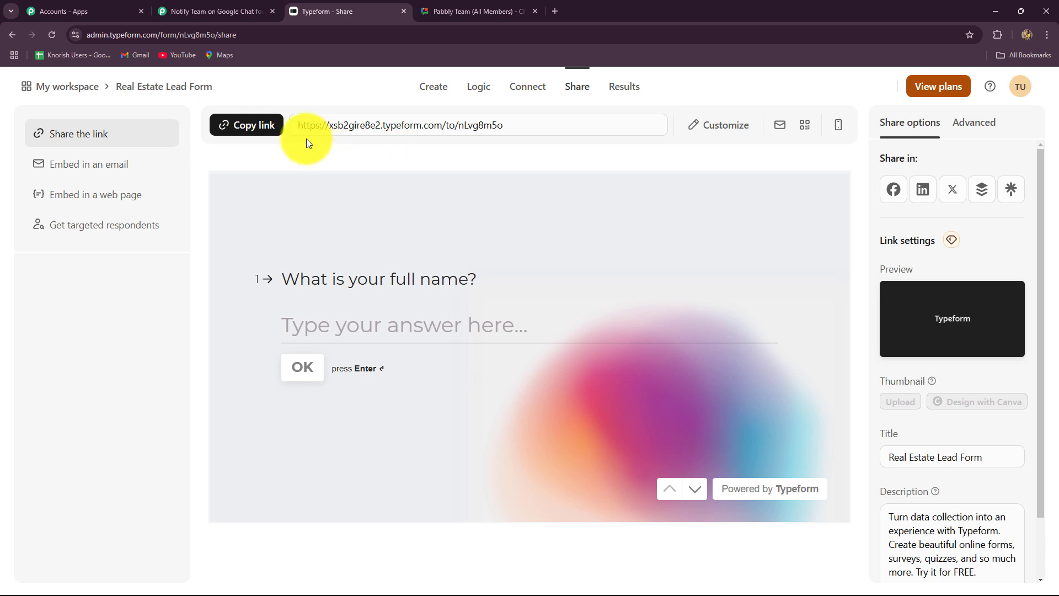
left_click(248, 125)
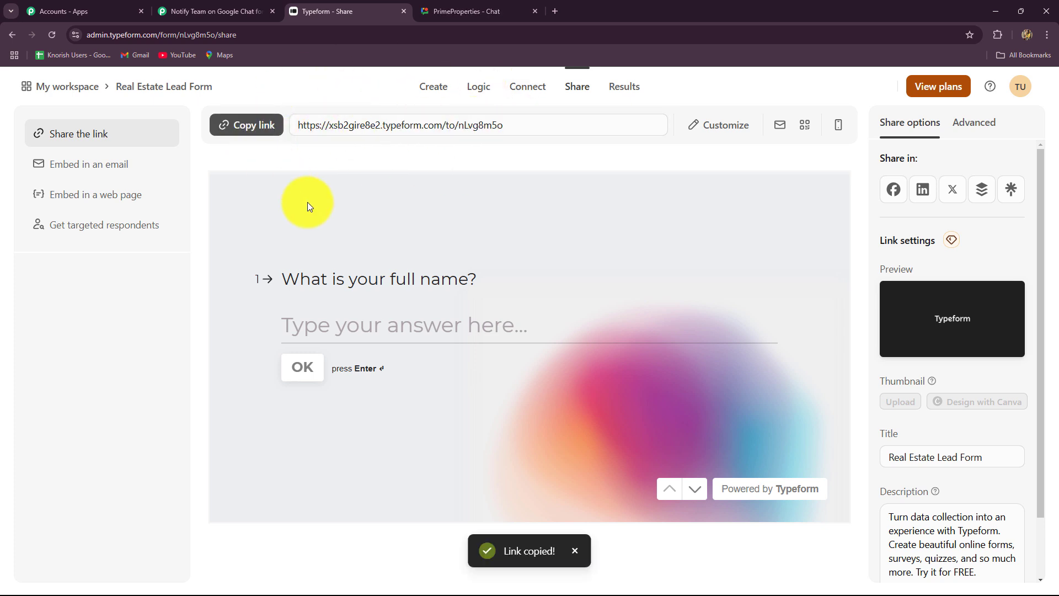
left_click(558, 7)
key("ctrl+v")
key("Return")
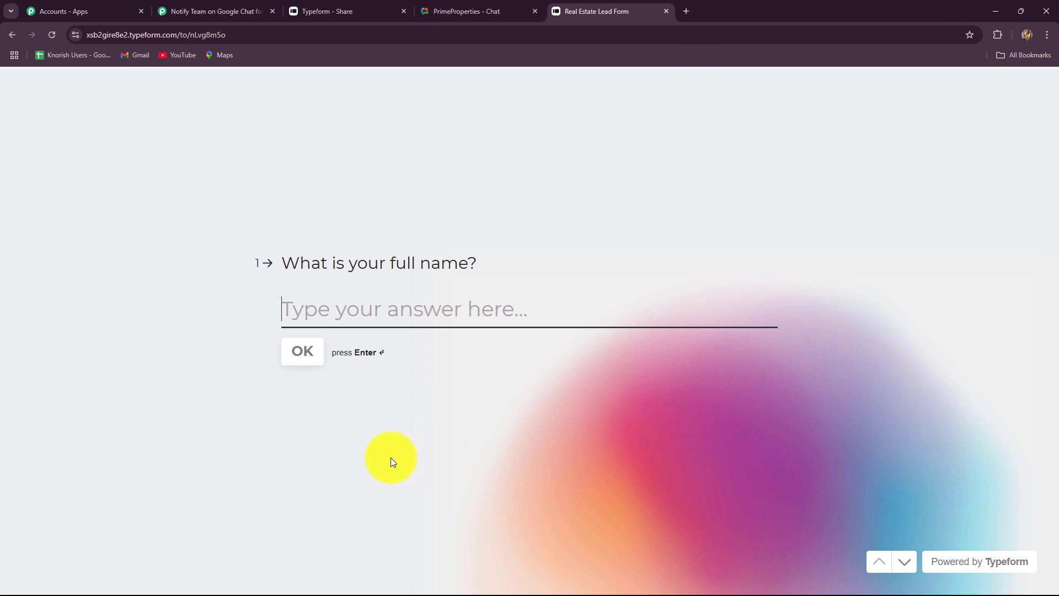
left_click(213, 11)
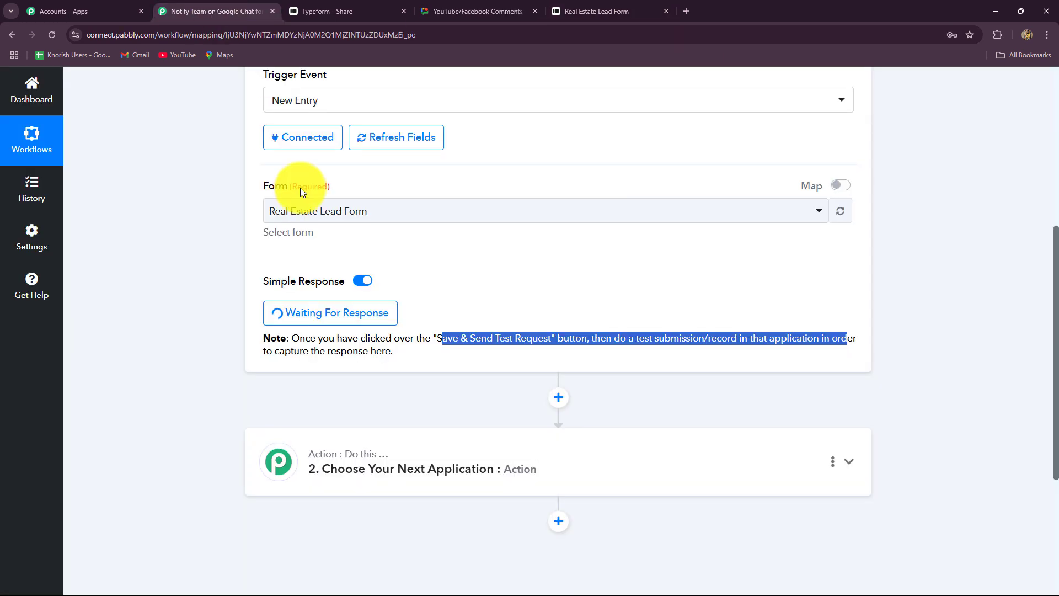
left_click(634, 10)
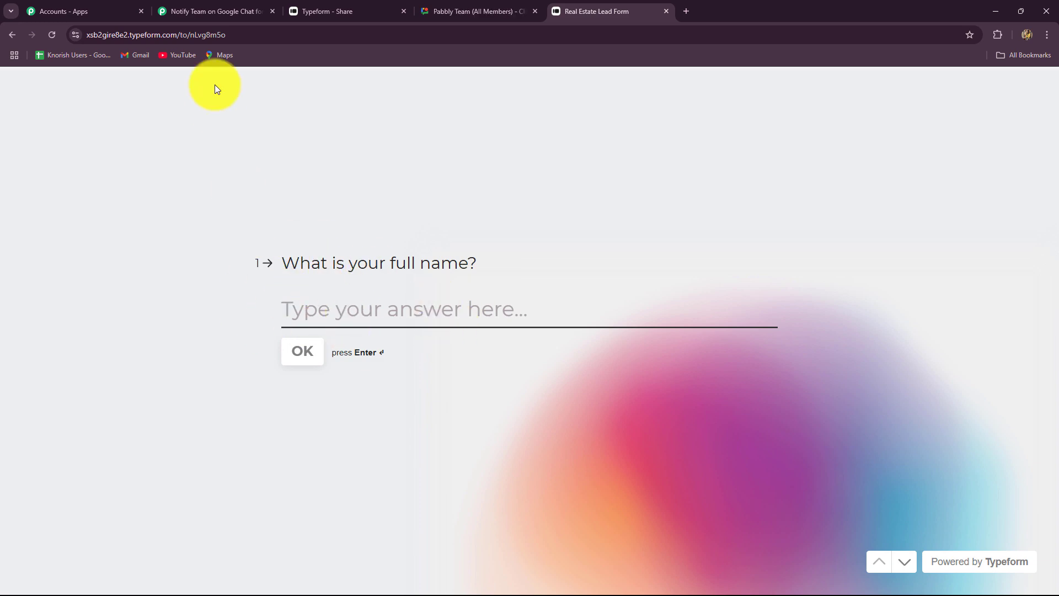
left_click(213, 17)
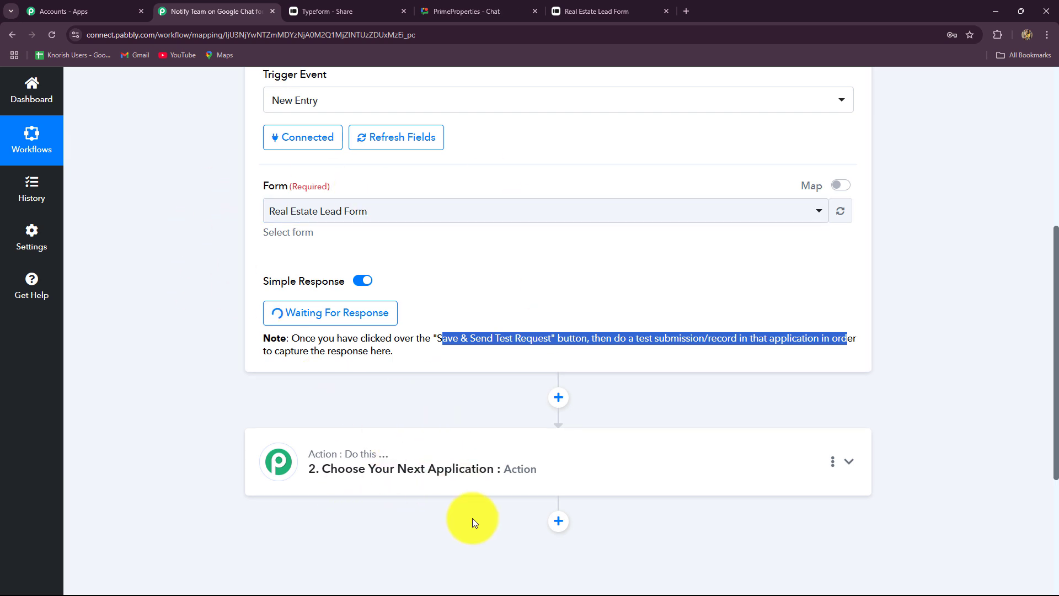
left_click(568, 11)
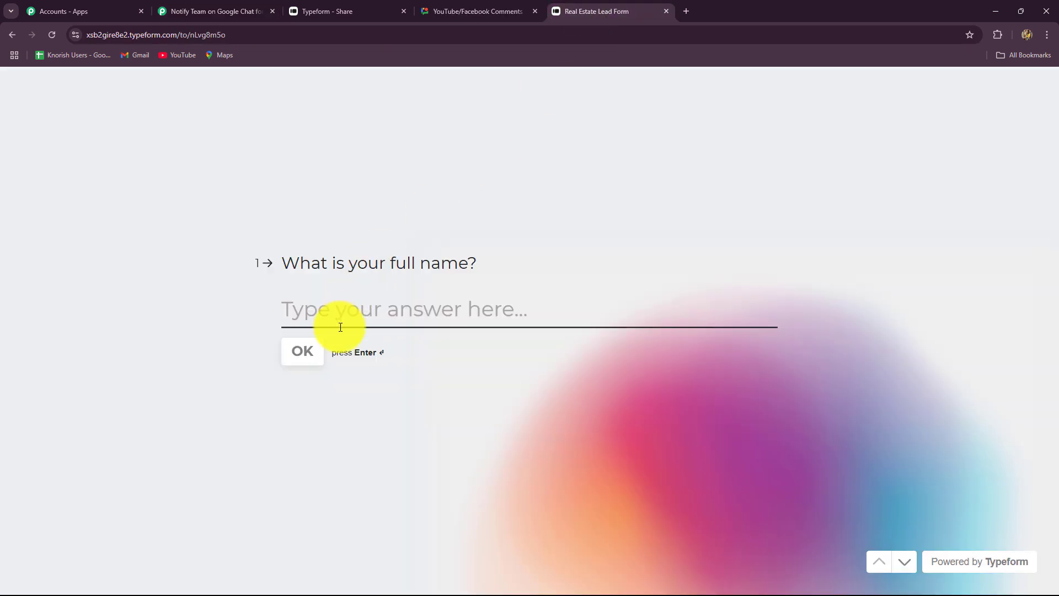
Step: Answer the full name and email questions with the test lead's details
left_click(340, 327)
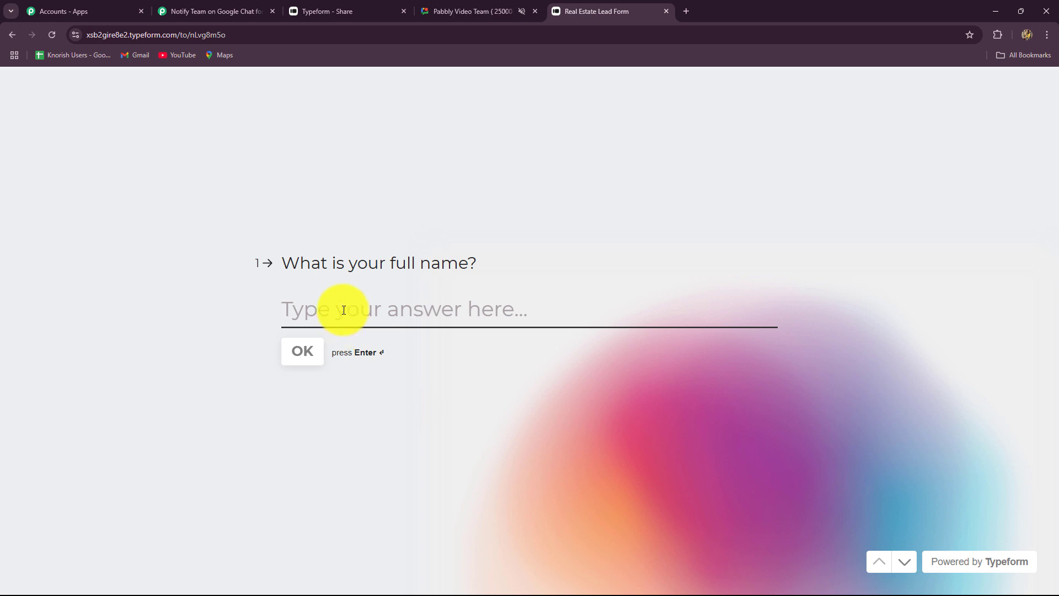
type("A")
key("Caps_Lock")
type("mazing Lead")
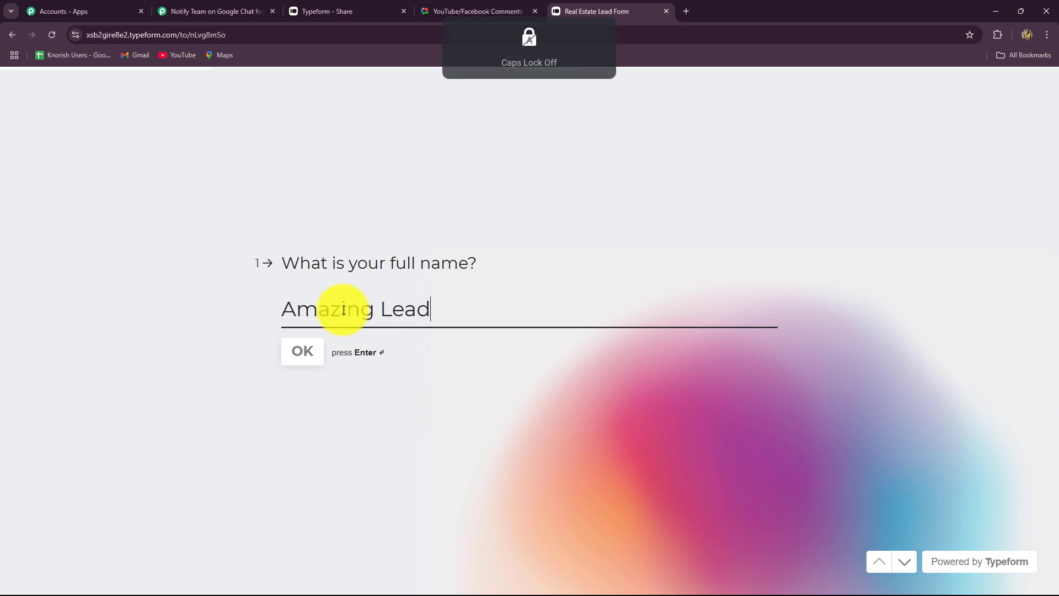
left_click(308, 358)
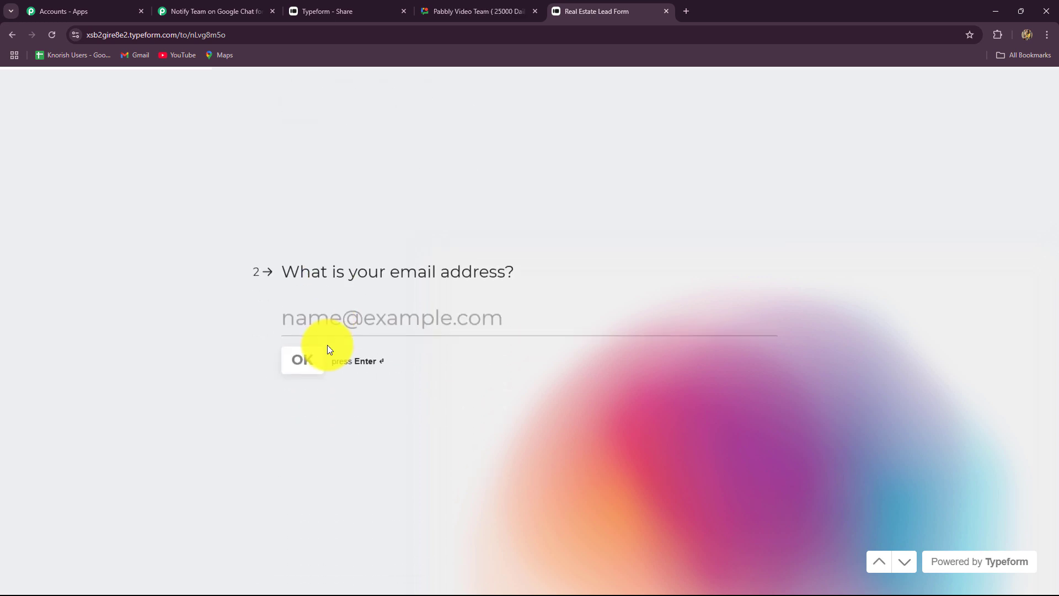
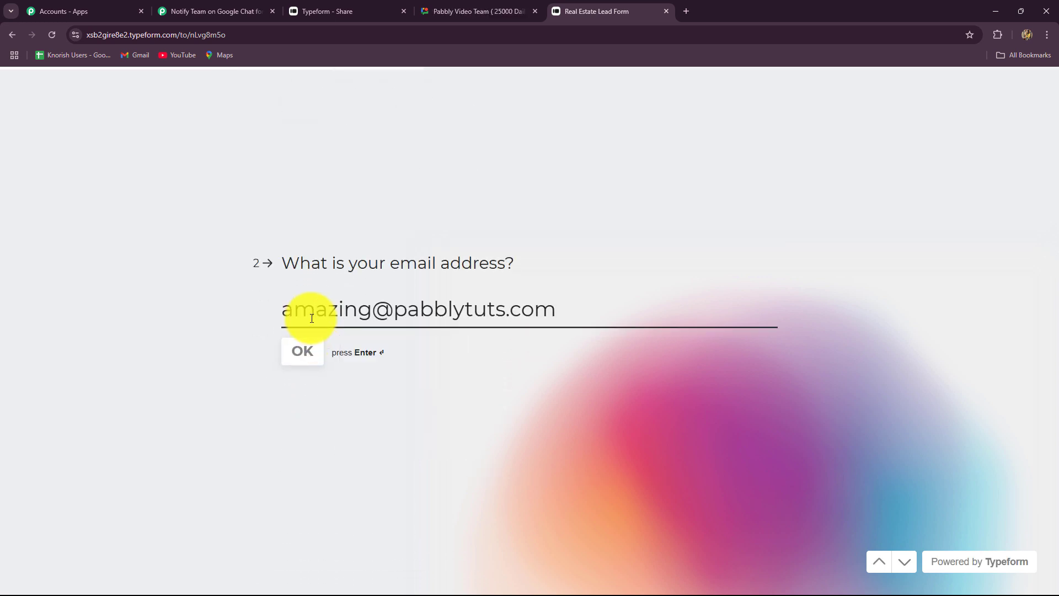
left_click(292, 353)
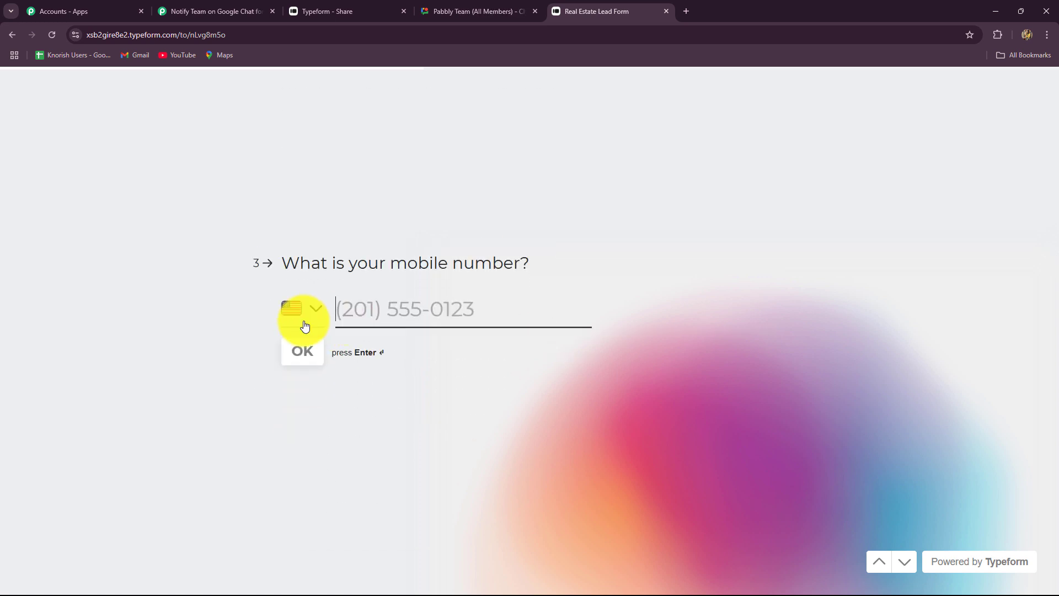
Step: Enter the lead's Indian mobile number and age 36
left_click(308, 320)
type("ind")
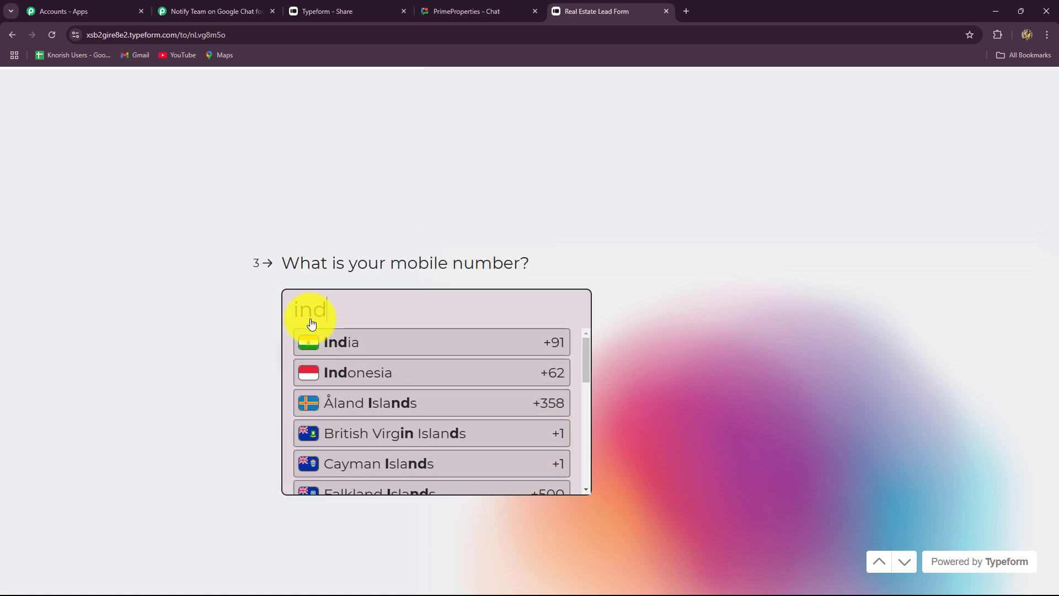
key("Return")
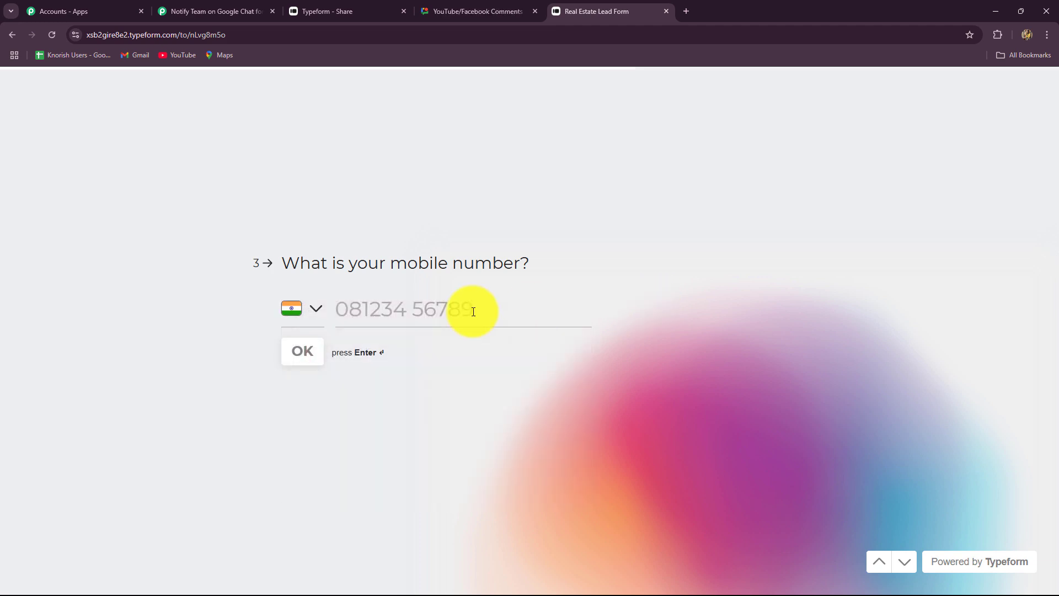
left_click(386, 307)
type("98989")
key("Return")
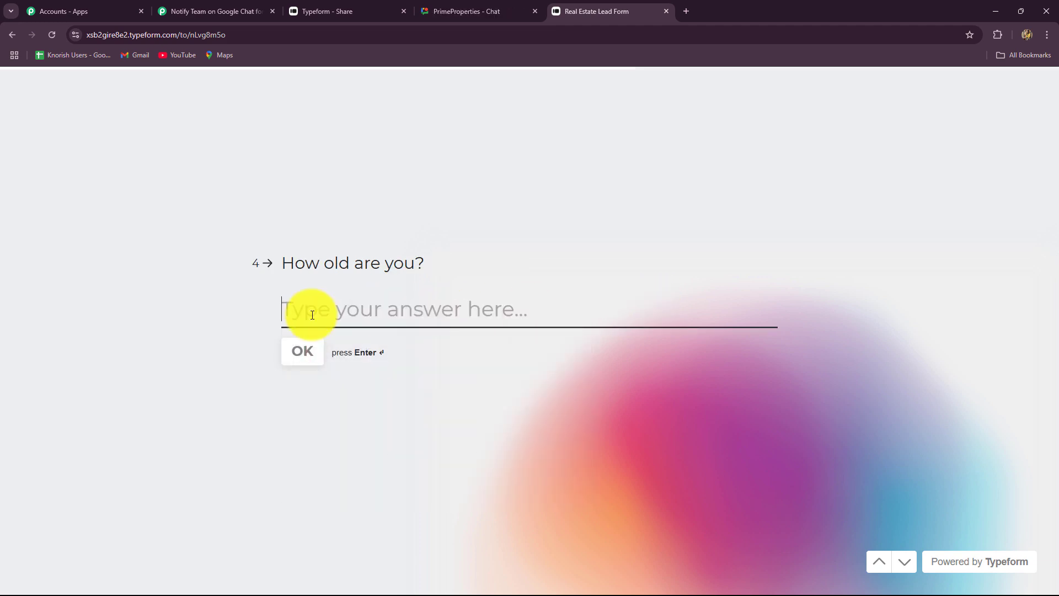
type("36")
left_click(295, 351)
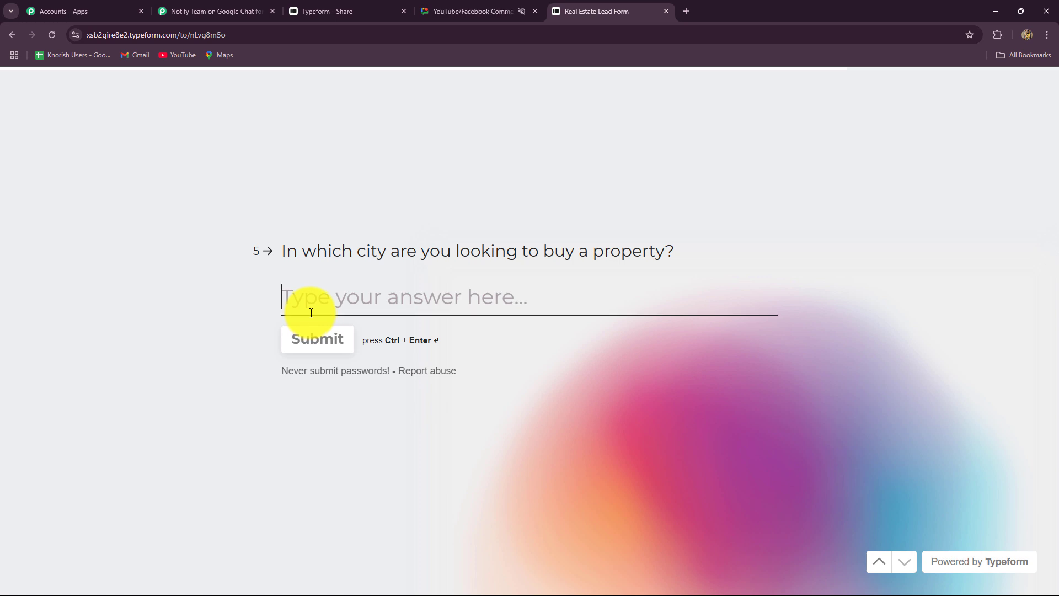
Step: Answer city Bhopal, give a rating of 4 and submit the form
type("bhopal")
left_click(298, 302)
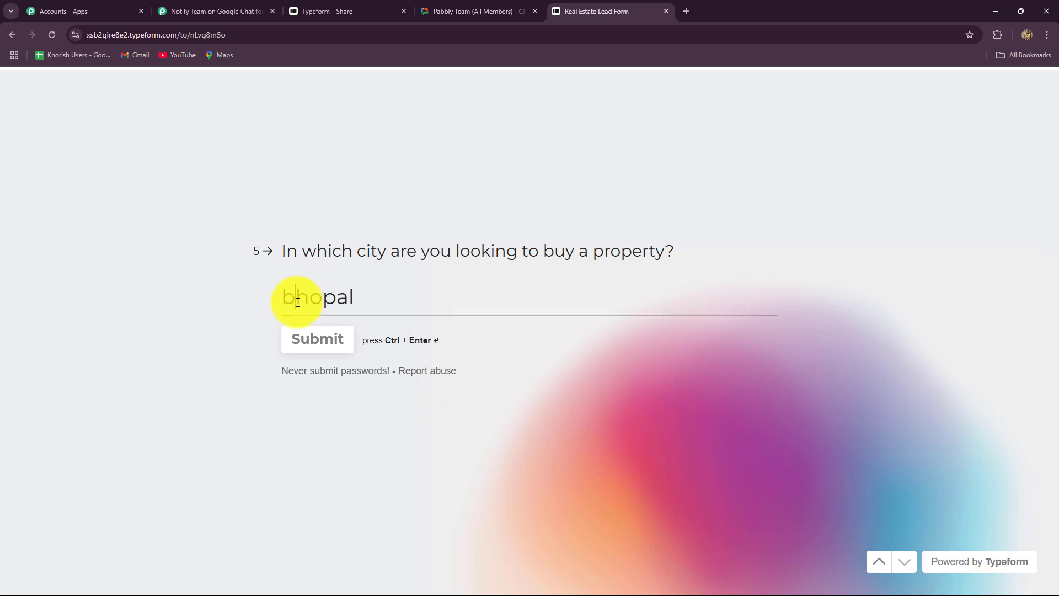
key("BackSpace")
type("B")
left_click(319, 345)
left_click(629, 338)
left_click(532, 416)
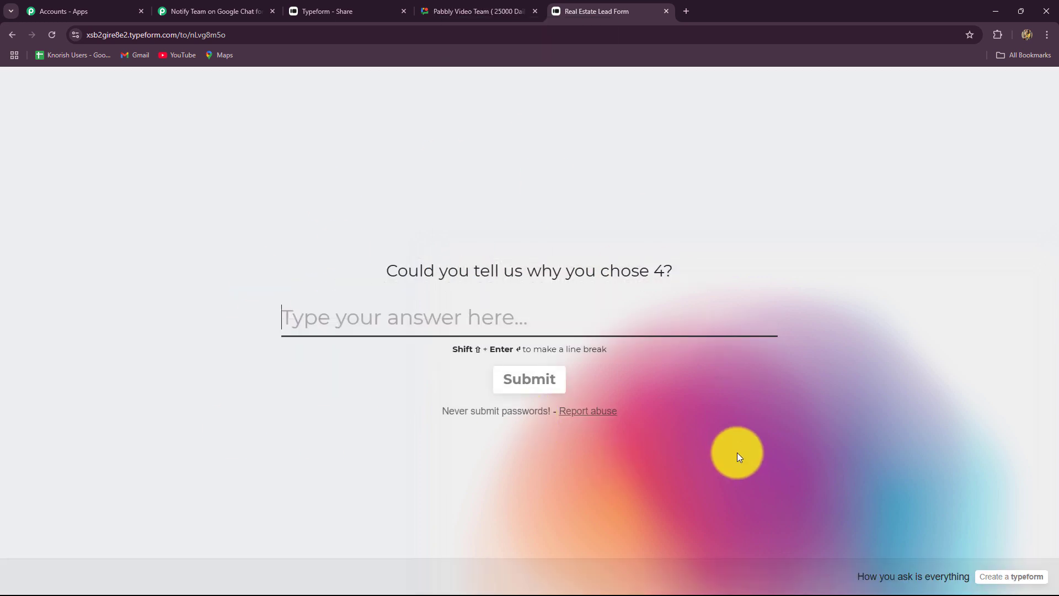
left_click(223, 8)
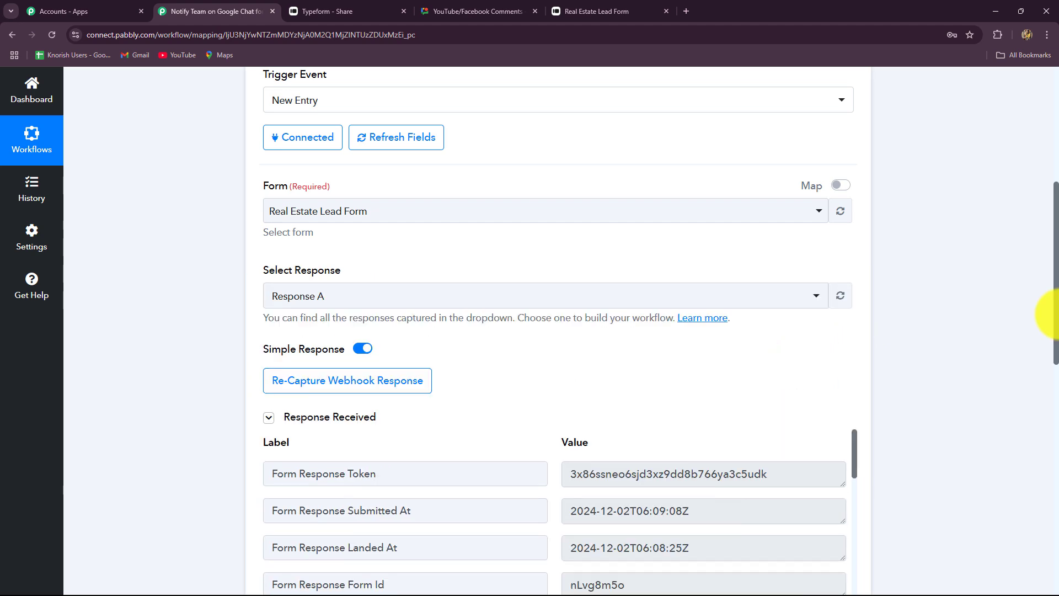
Step: Review the captured response token, timestamps, form ID and title Real Estate Lead Form
scroll(1042, 316, "down", 4)
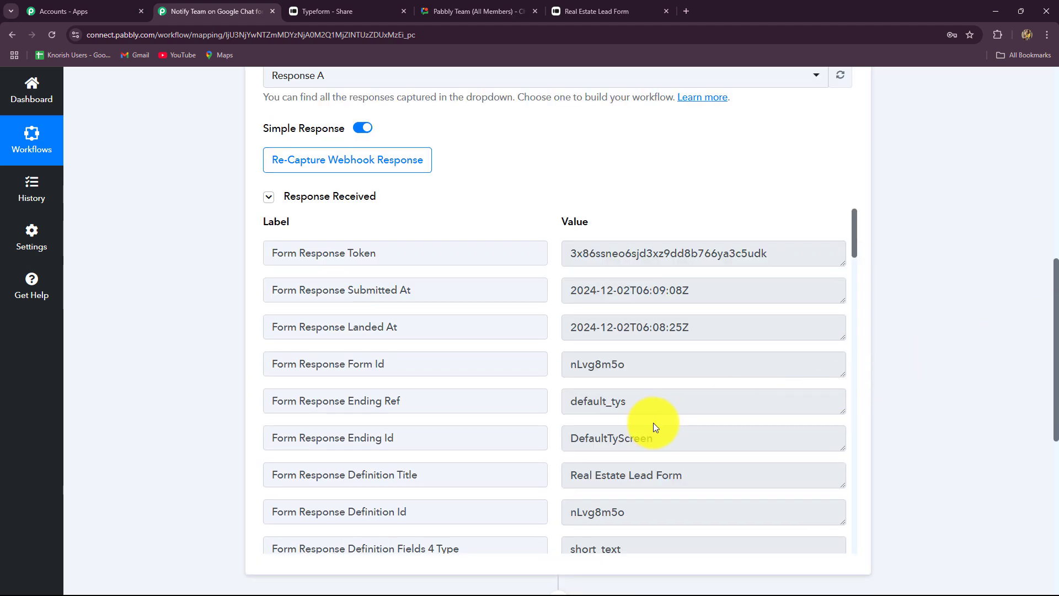
left_click_drag(777, 254, 518, 268)
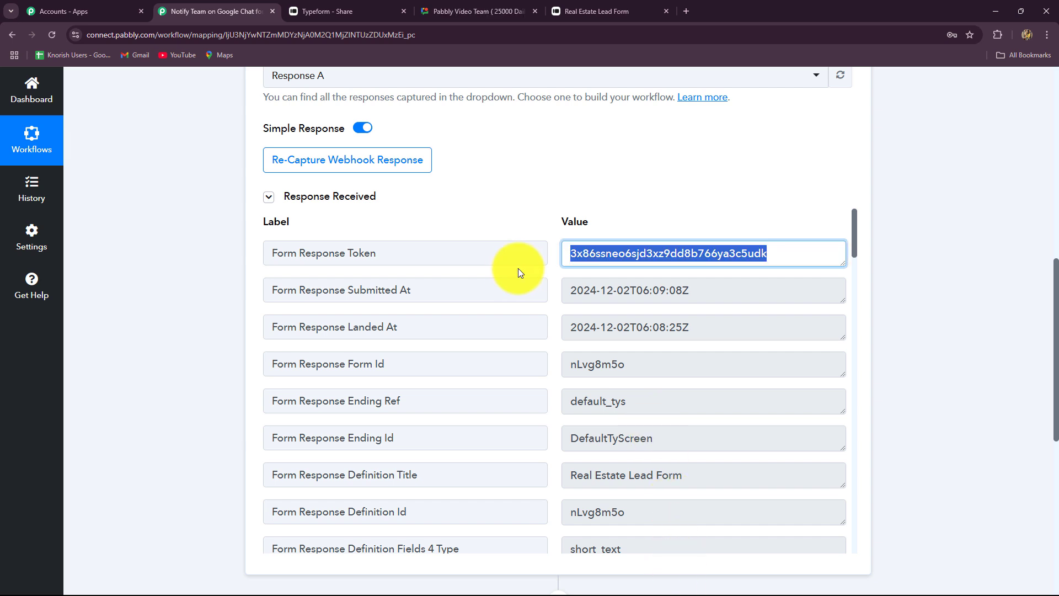
scroll(975, 376, "down", 1)
scroll(975, 376, "down", 1)
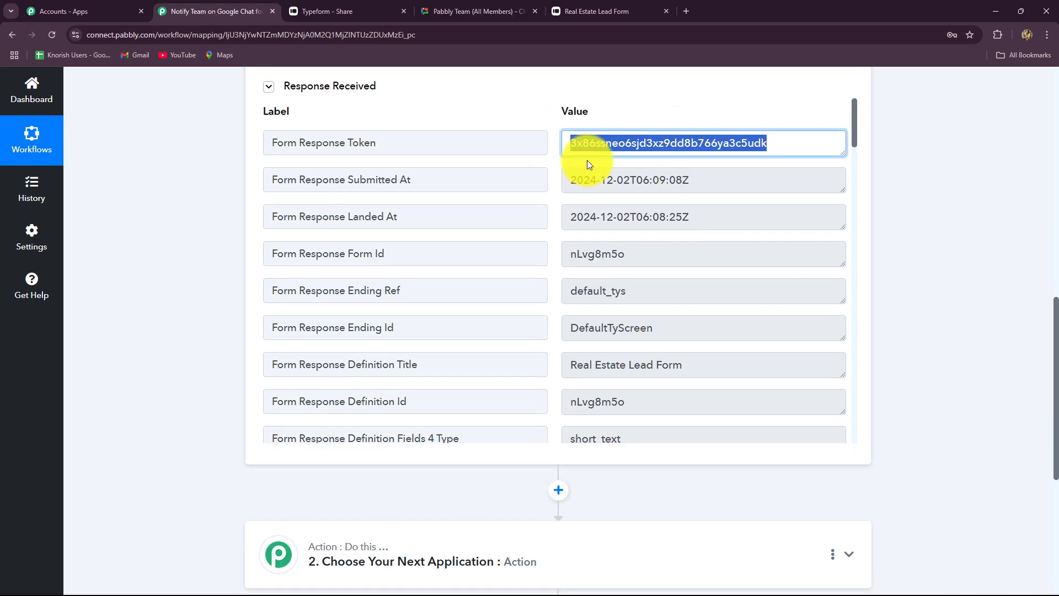
left_click_drag(700, 180, 534, 189)
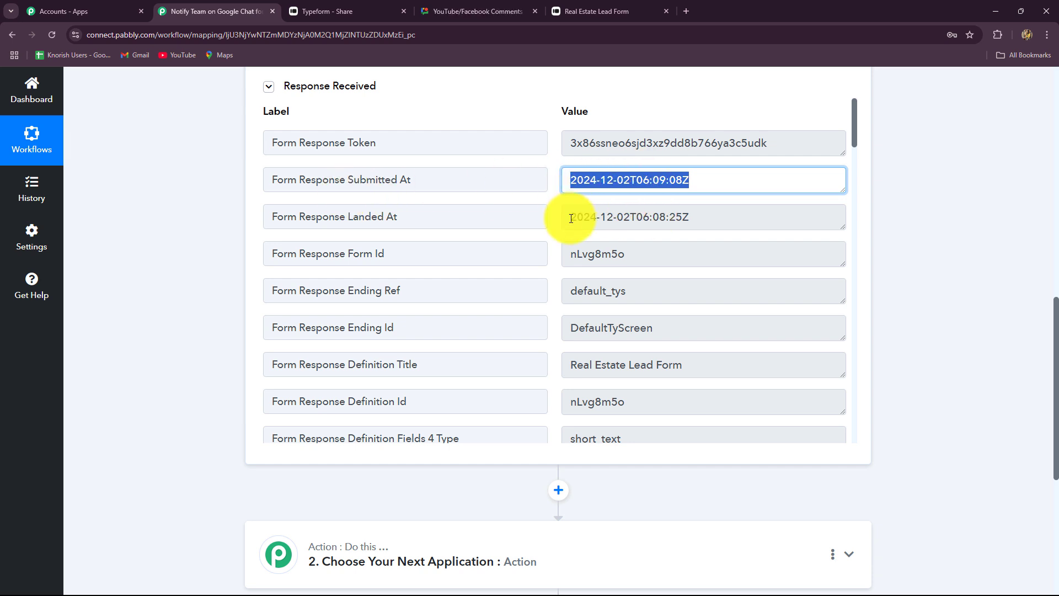
triple_click(623, 216)
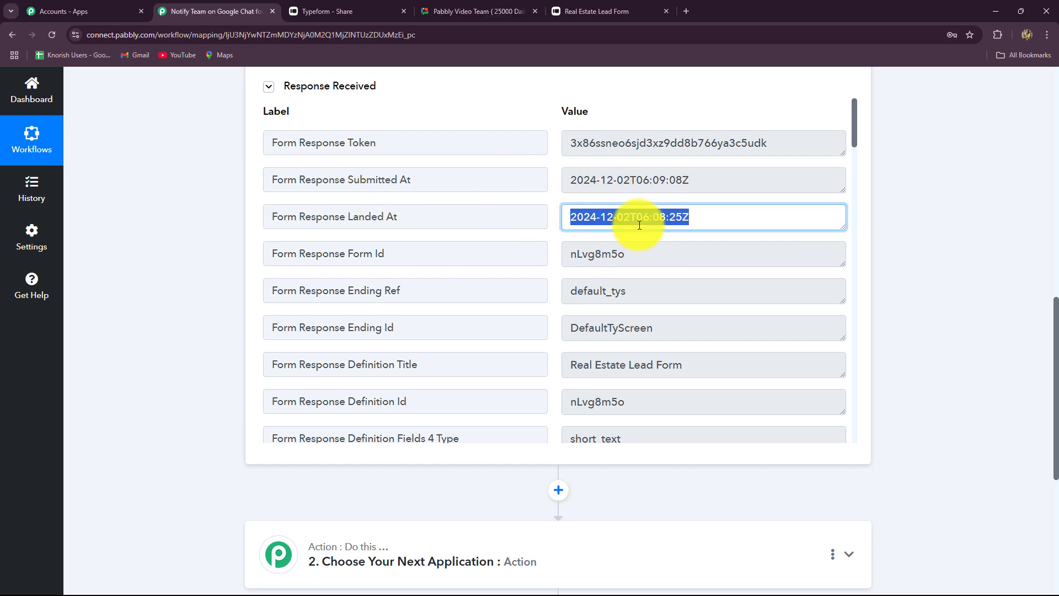
left_click_drag(634, 258, 551, 259)
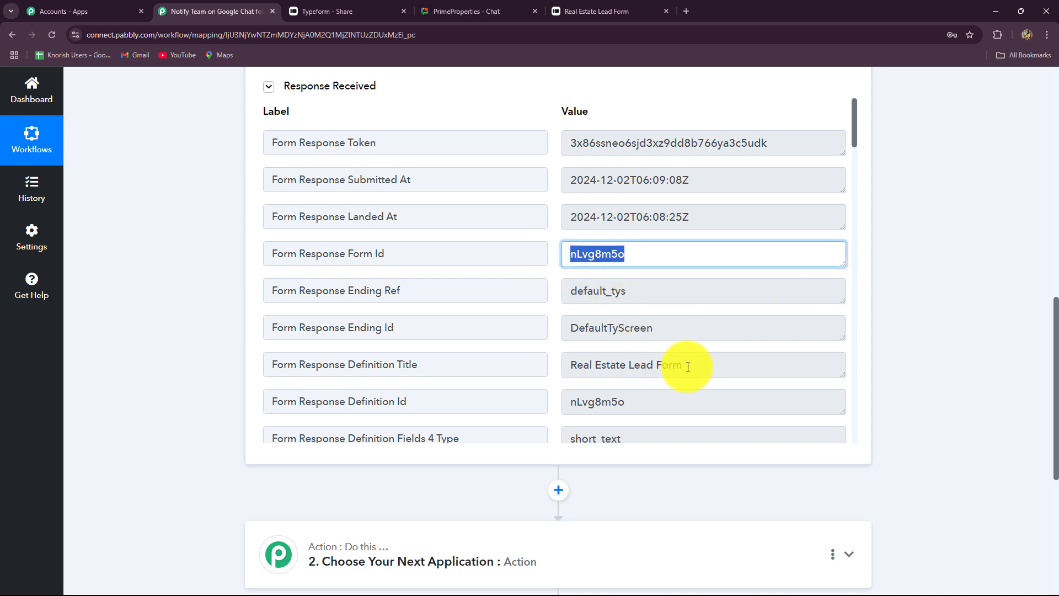
left_click_drag(685, 365, 524, 366)
Step: Verify the captured answers: city Bhopal, age 36, email and full name
scroll(633, 375, "down", 1)
scroll(633, 375, "down", 4)
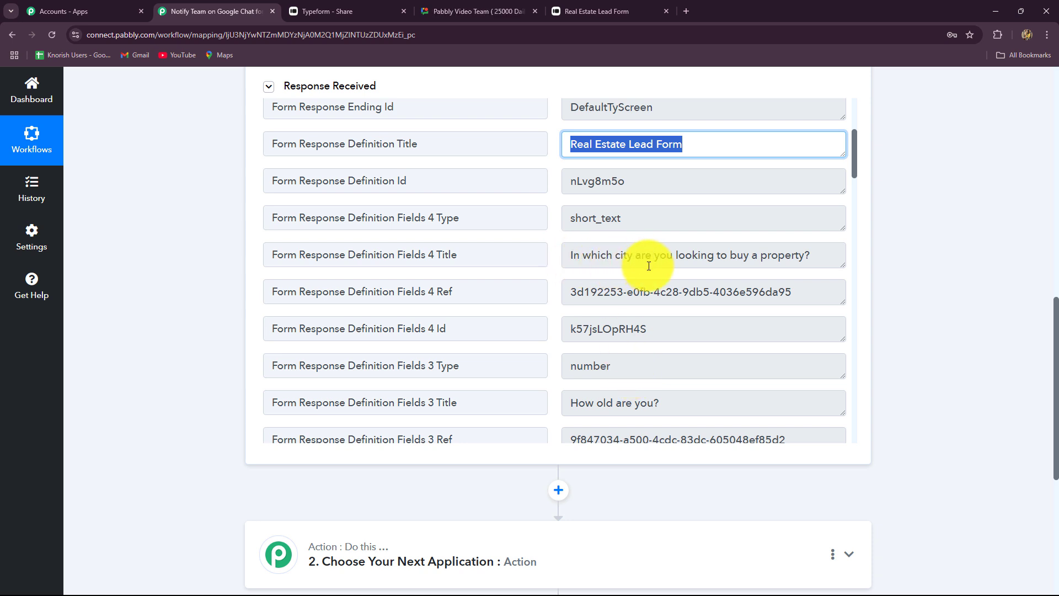
scroll(669, 347, "down", 2)
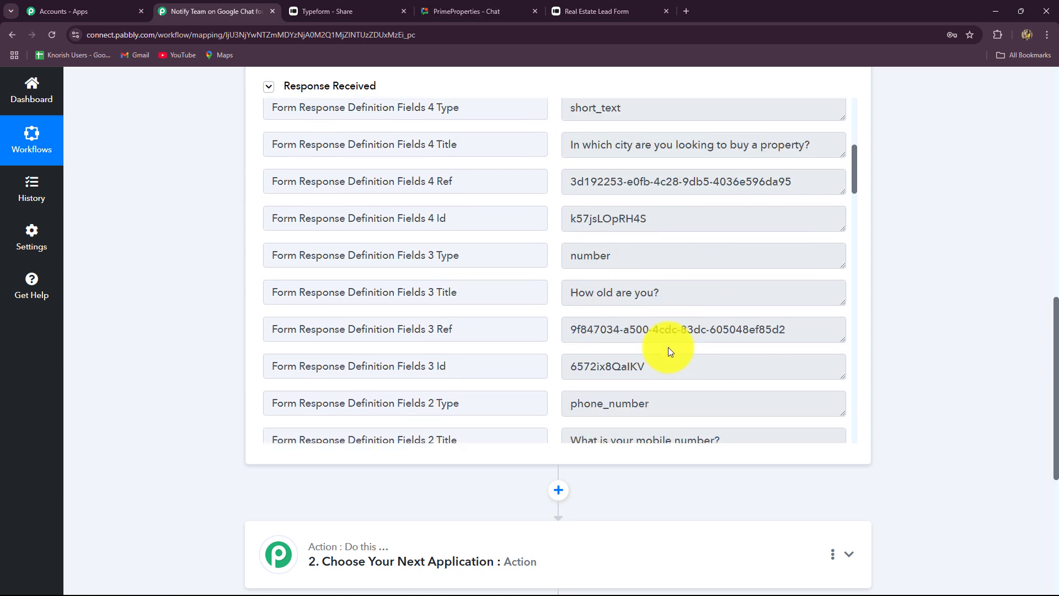
scroll(669, 345, "down", 9)
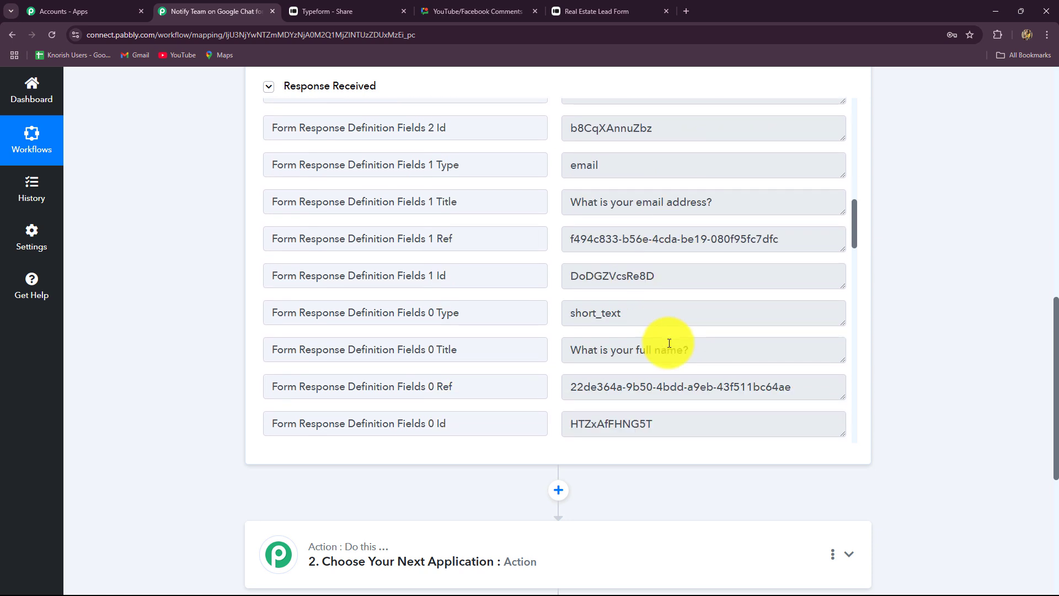
scroll(669, 343, "down", 8)
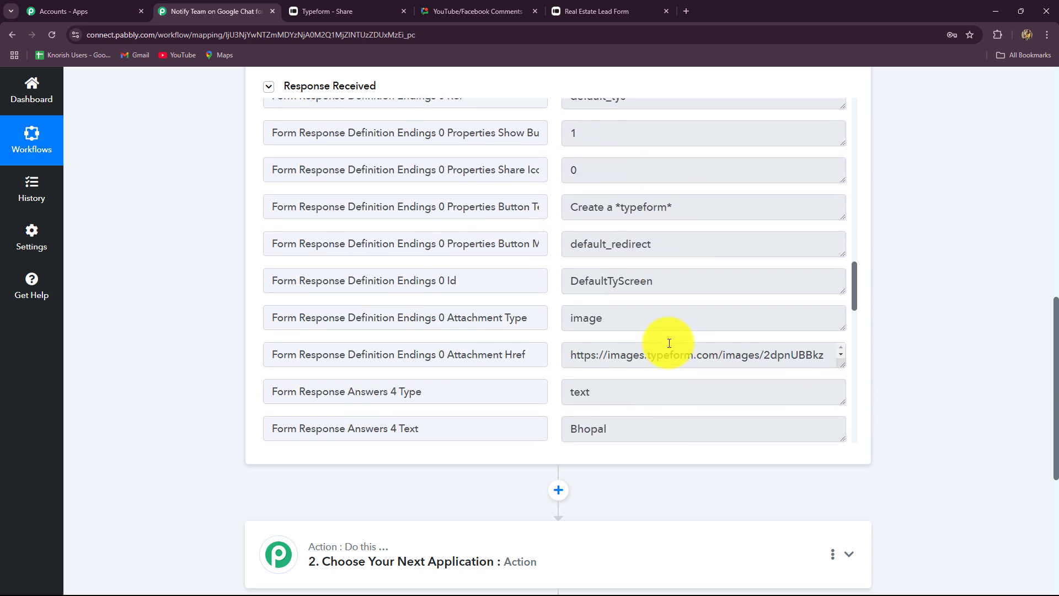
scroll(669, 343, "down", 6)
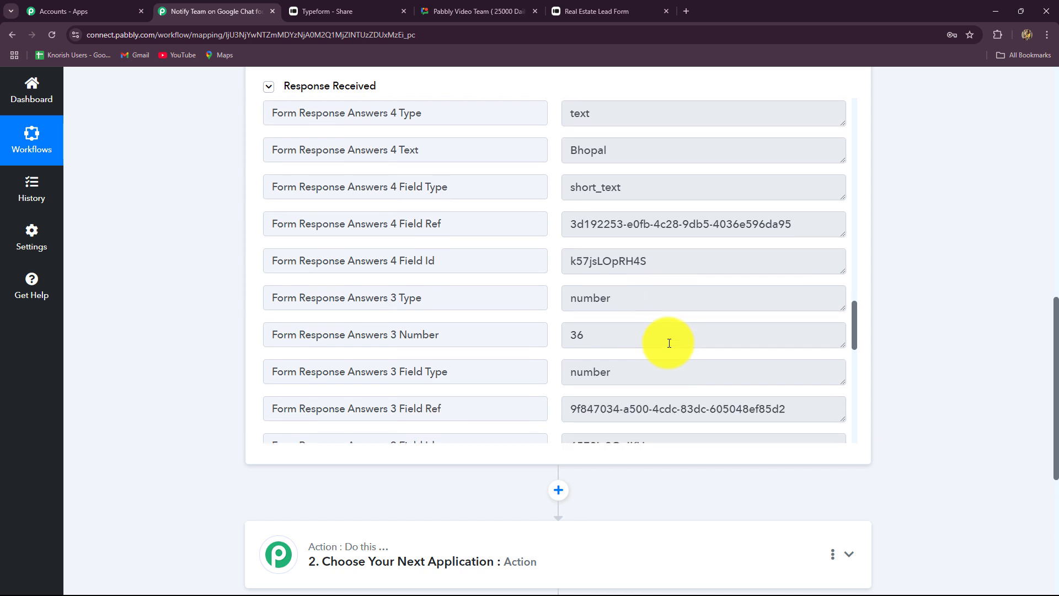
scroll(669, 343, "up", 3)
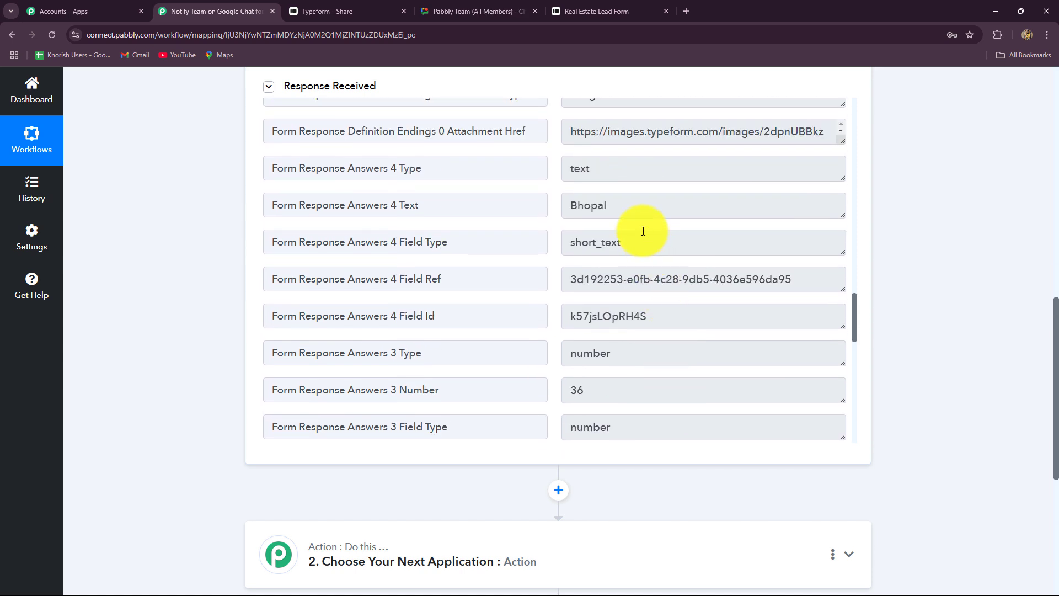
left_click(573, 208)
double_click(573, 208)
scroll(664, 314, "down", 1)
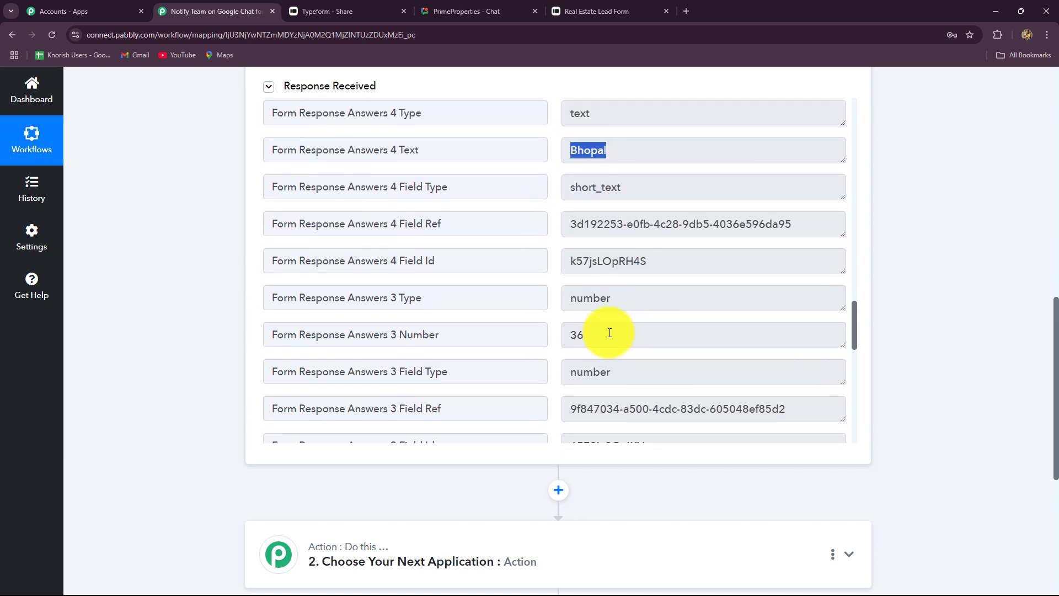
double_click(576, 334)
scroll(661, 320, "down", 3)
scroll(678, 307, "down", 1)
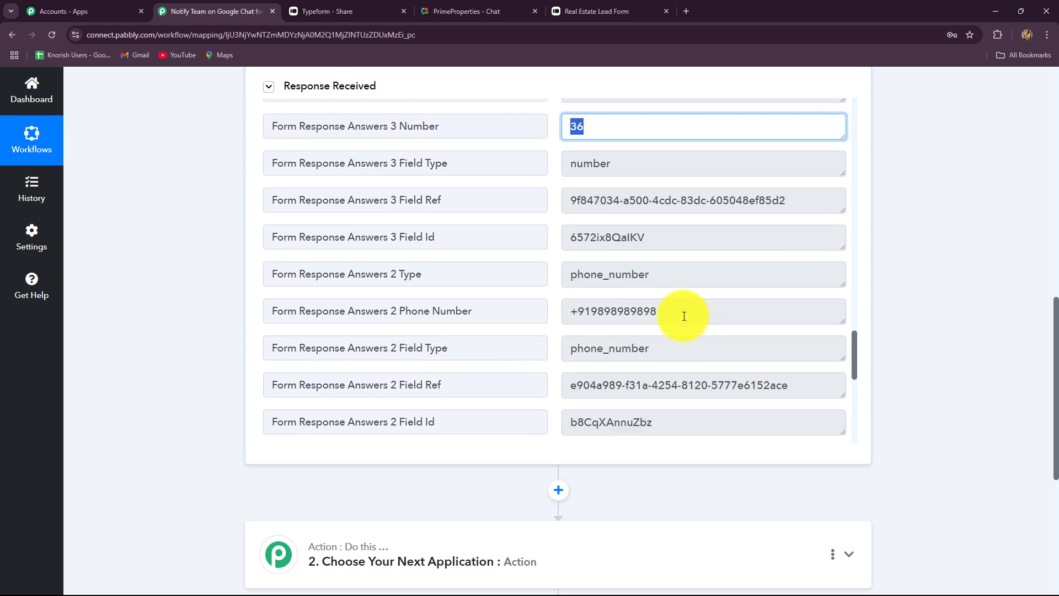
left_click_drag(657, 309, 557, 307)
scroll(717, 331, "down", 3)
scroll(695, 323, "down", 3)
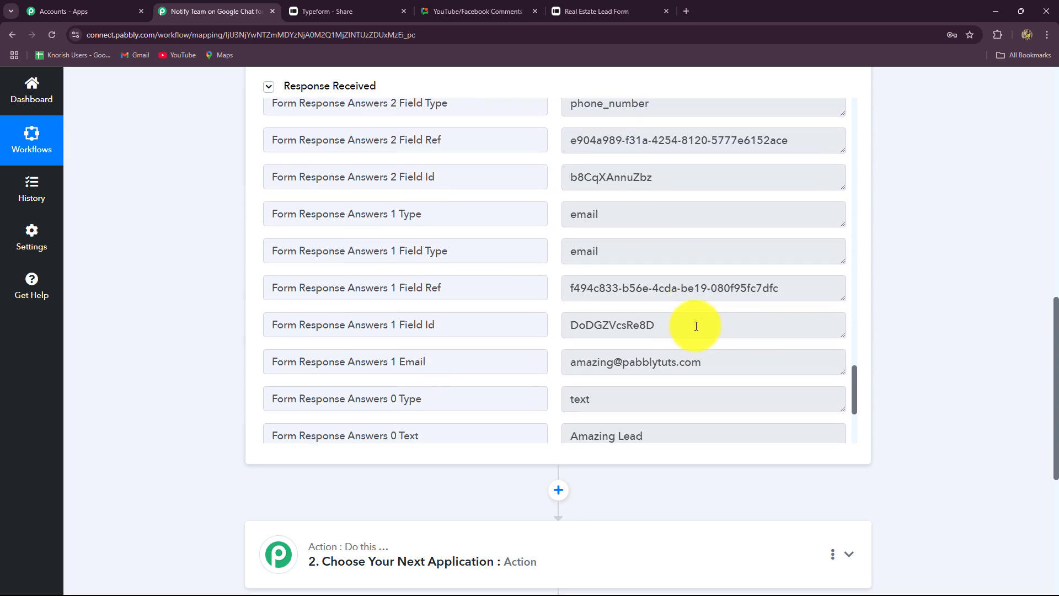
triple_click(706, 324)
scroll(672, 298, "down", 4)
left_click_drag(636, 234, 534, 241)
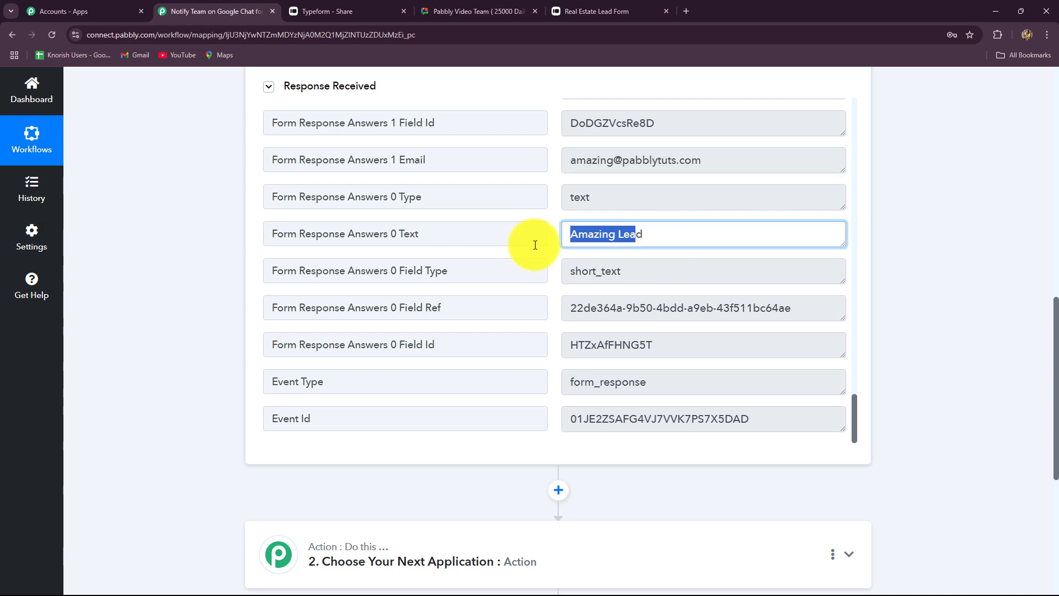
scroll(955, 354, "up", 12)
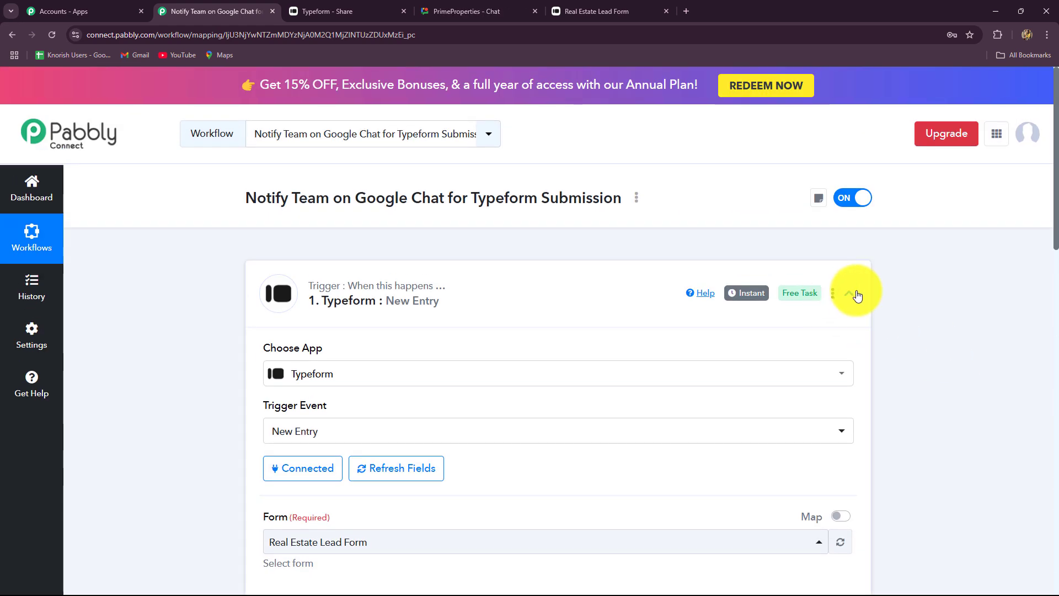
Step: Collapse the Typeform New Entry card to reveal the empty action step 2 below it
left_click(849, 293)
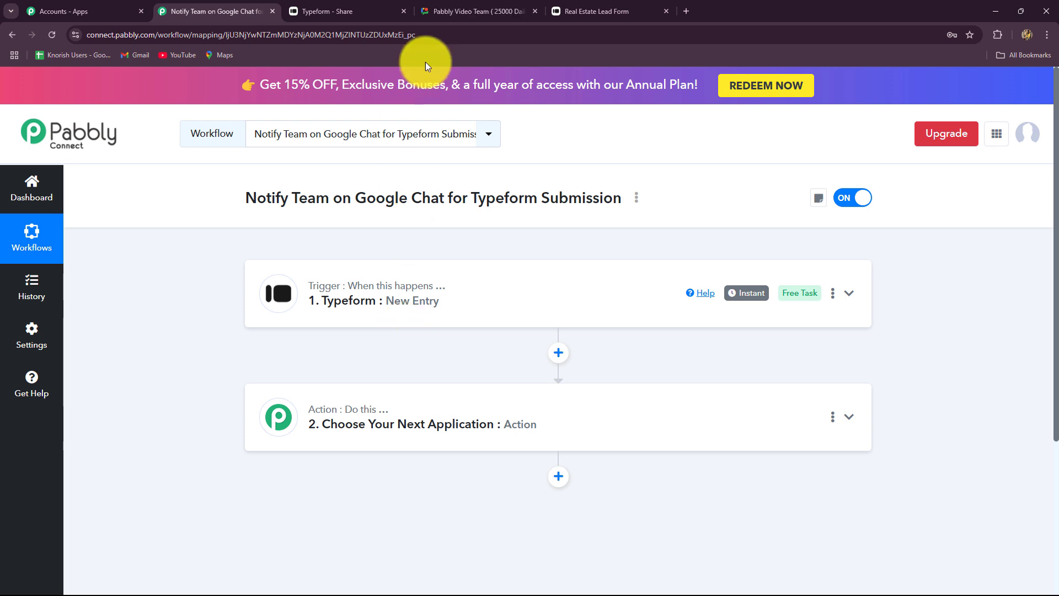
left_click(474, 13)
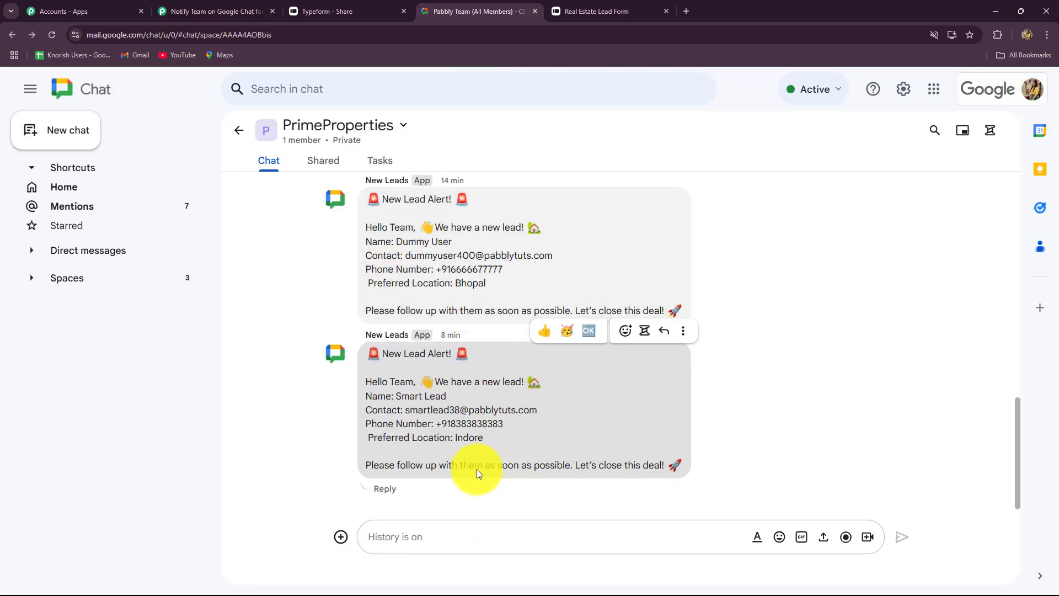
left_click(244, 12)
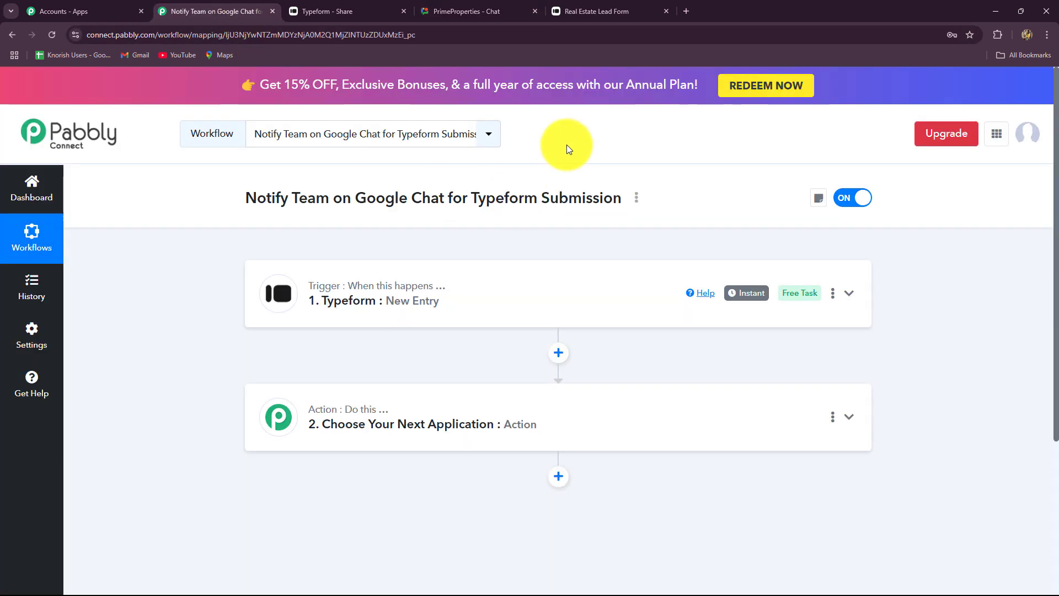
left_click(441, 6)
left_click(215, 11)
scroll(346, 270, "down", 3)
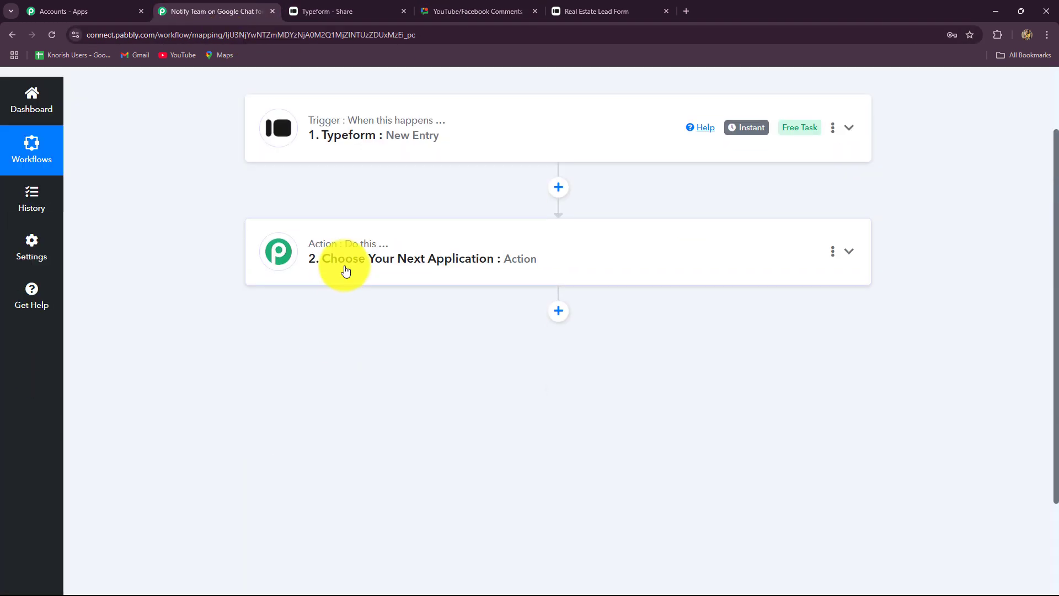
Step: Search 'Google' and choose Google Chat Hangout as the app for the second step
left_click(343, 248)
scroll(307, 435, "down", 1)
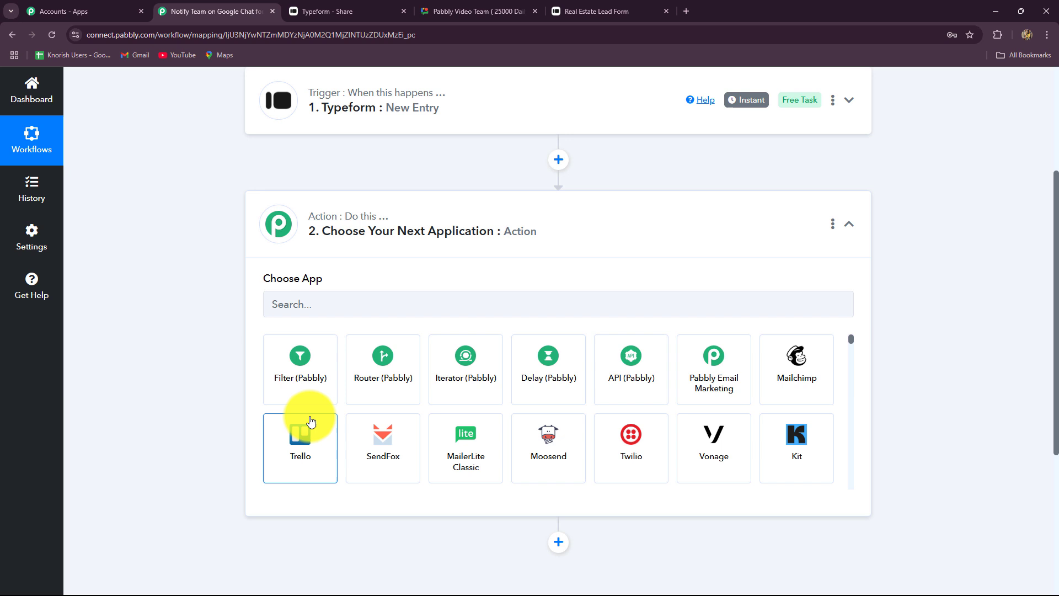
left_click(312, 315)
type("Gool")
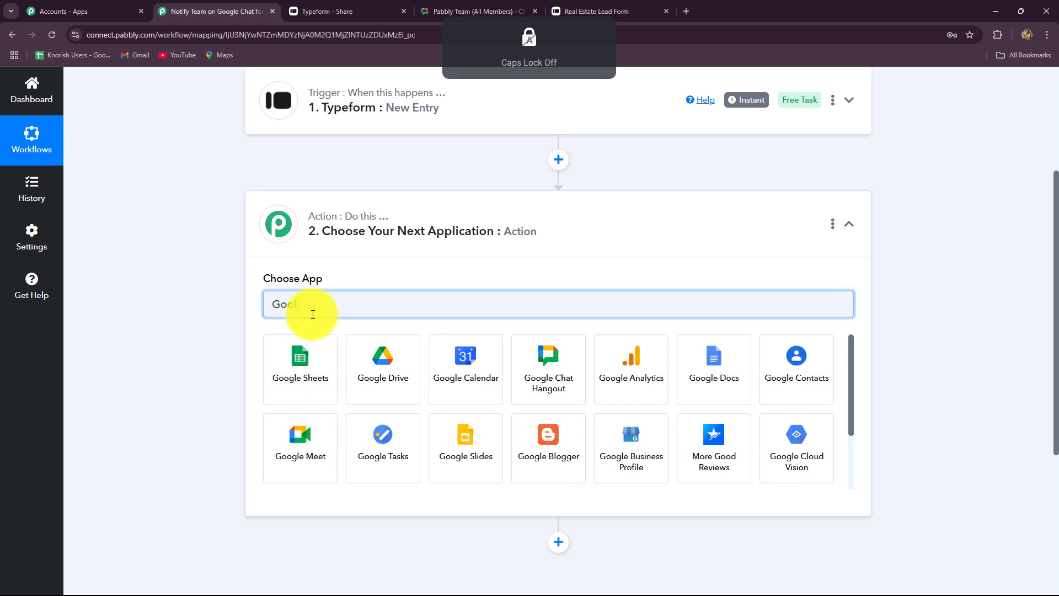
key("BackSpace")
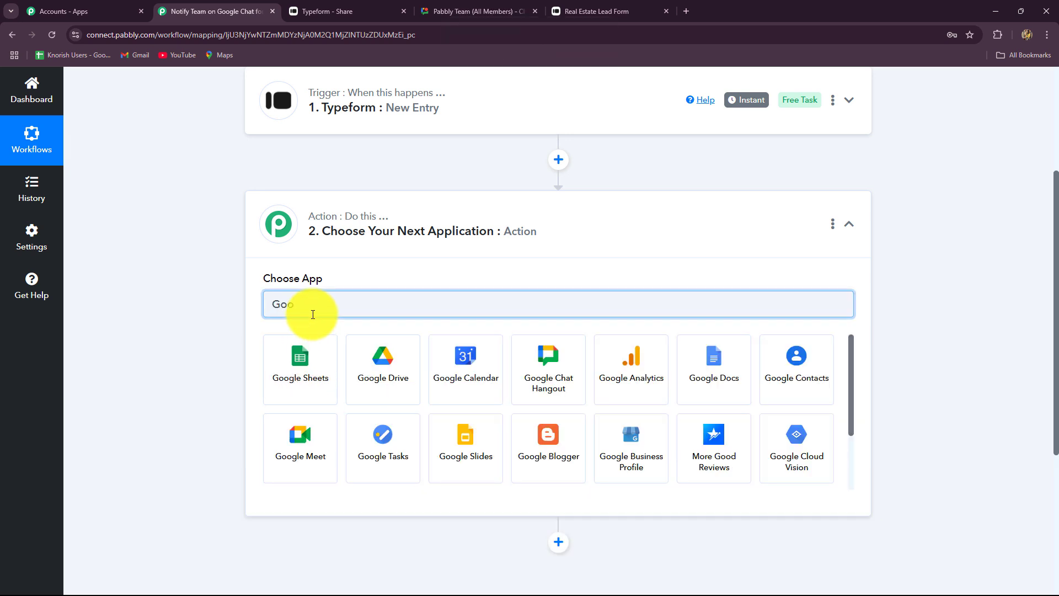
type("gle")
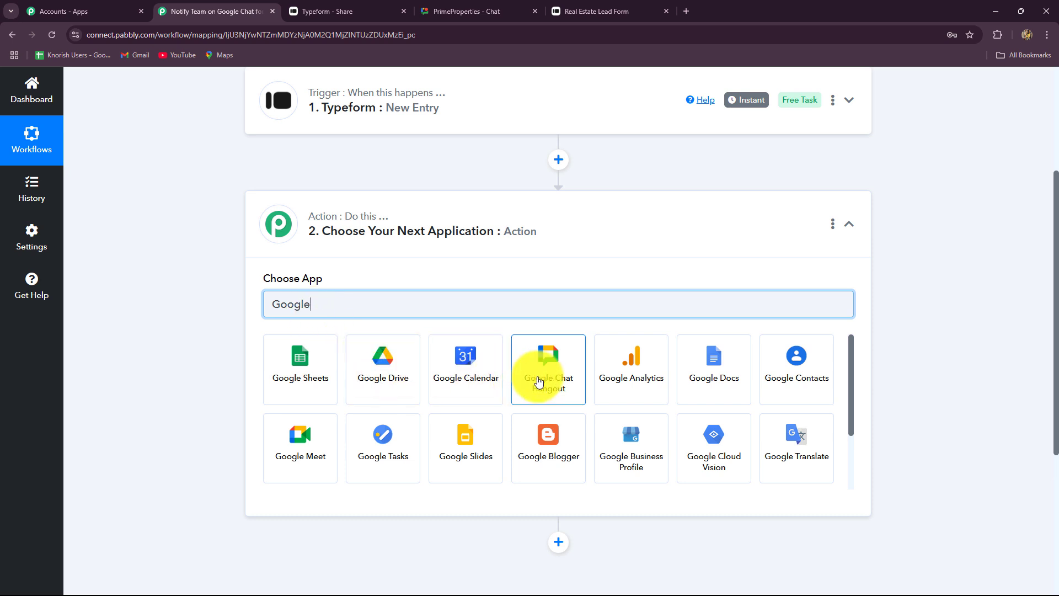
left_click(539, 381)
Step: Set the action event to Create Message, connect it, and focus the Chat Webhook URL field
left_click(345, 361)
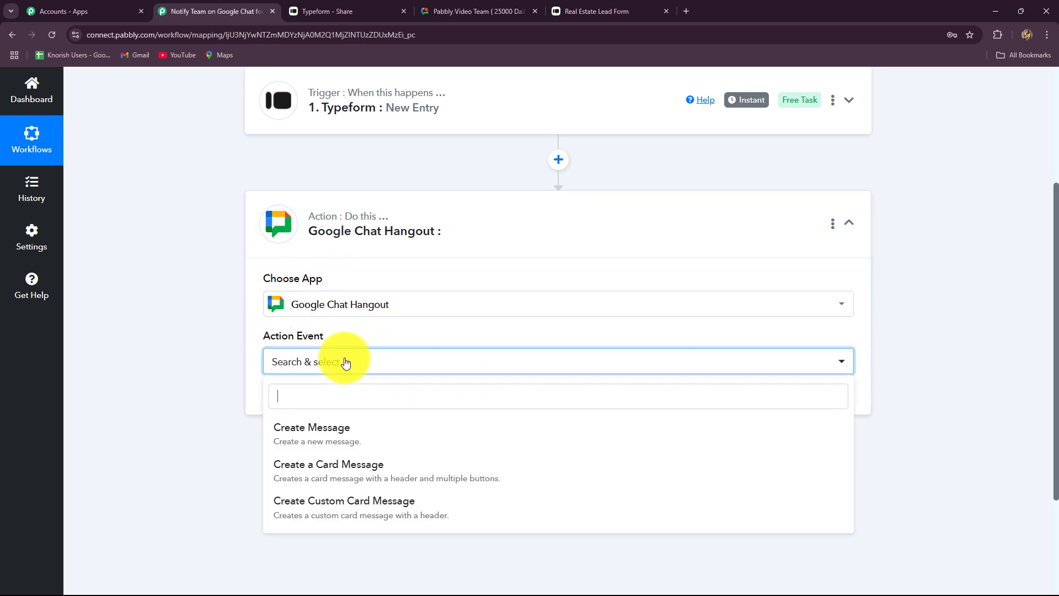
left_click(343, 445)
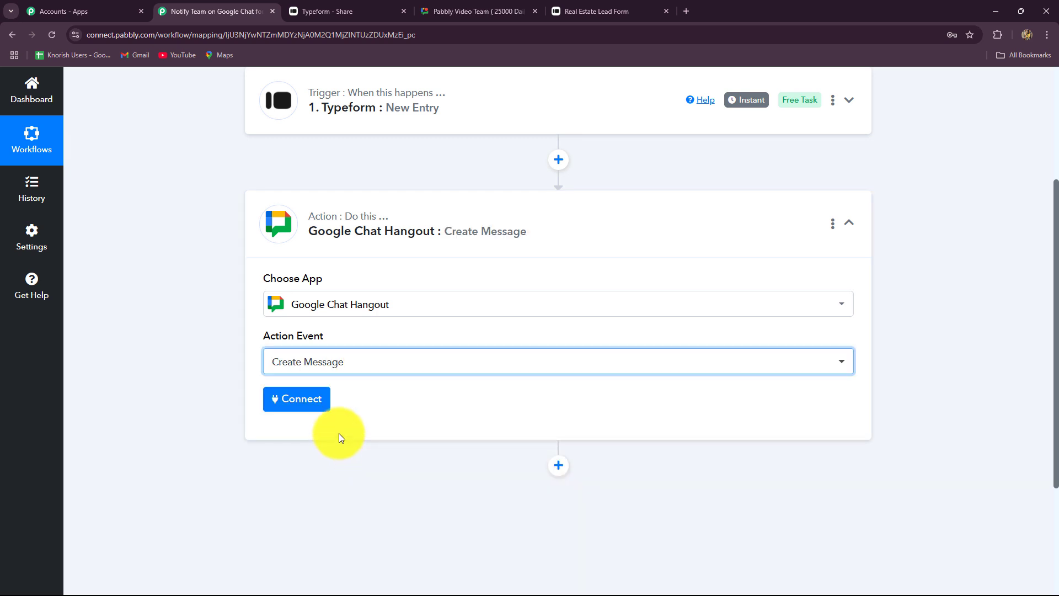
left_click(314, 405)
scroll(314, 404, "down", 3)
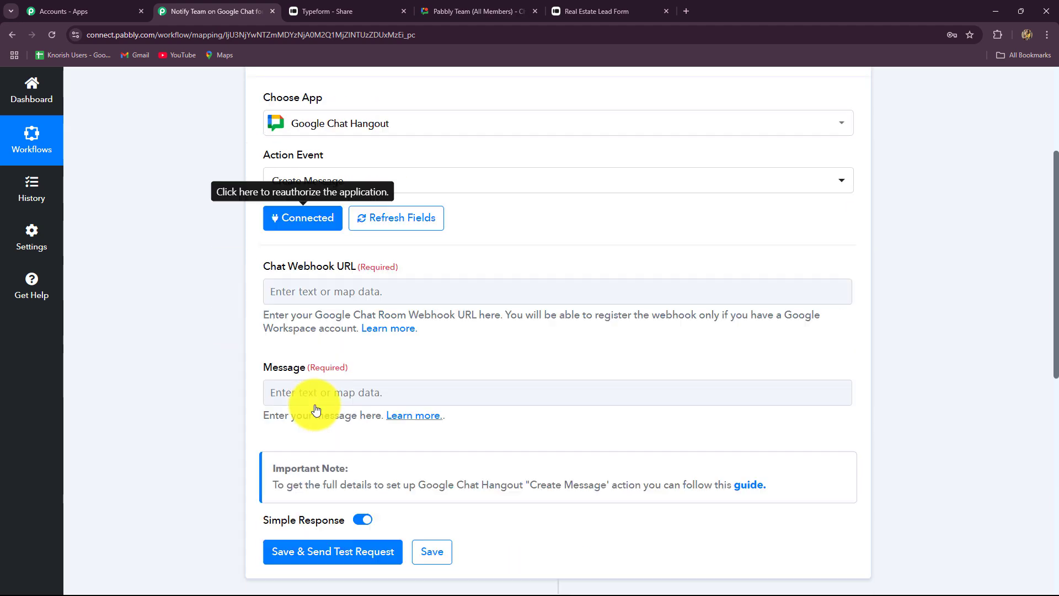
scroll(316, 408, "down", 1)
left_click(284, 254)
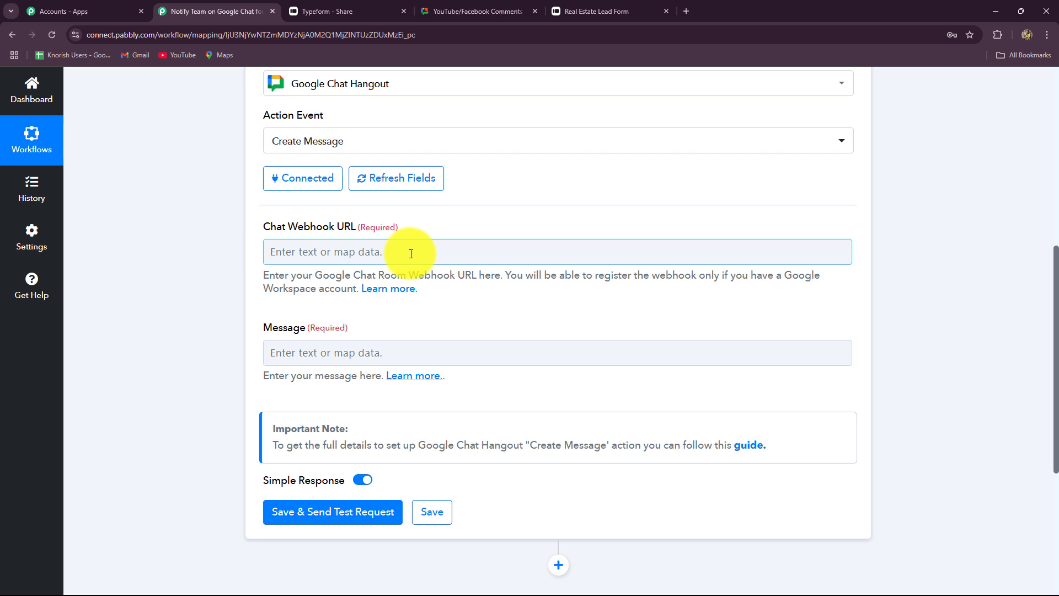
Step: Open the chat webhook URL guide from Learn more and copy its avatar image link
left_click(403, 310)
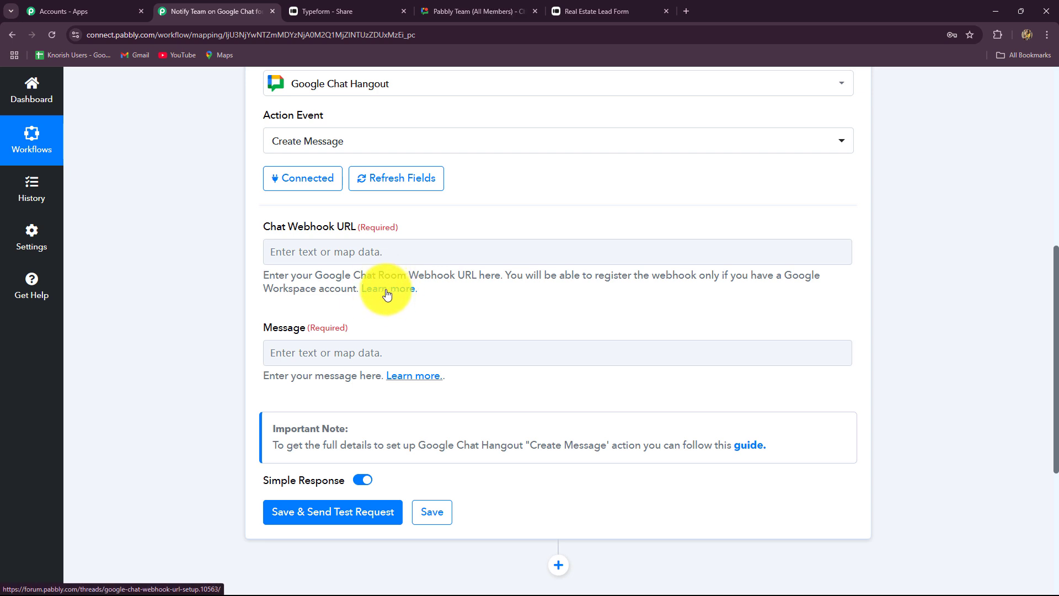
left_click(387, 289)
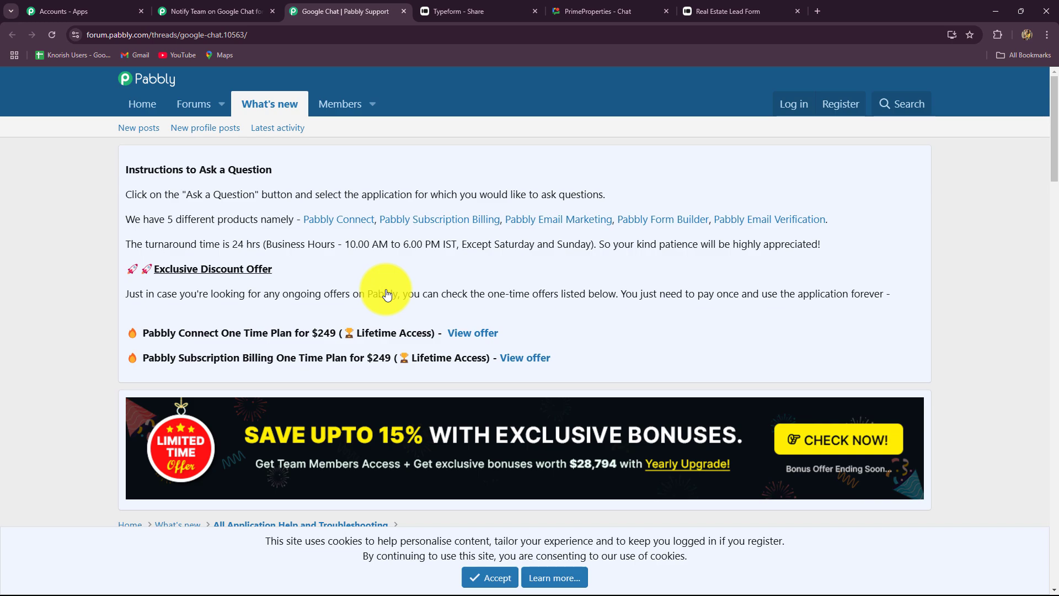
scroll(387, 293, "down", 9)
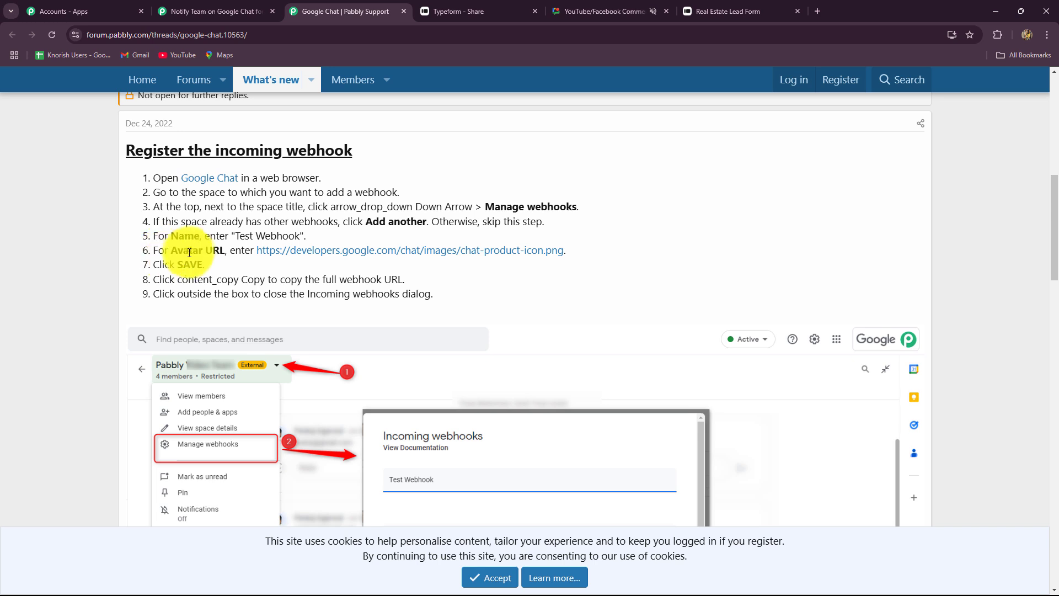
right_click(447, 250)
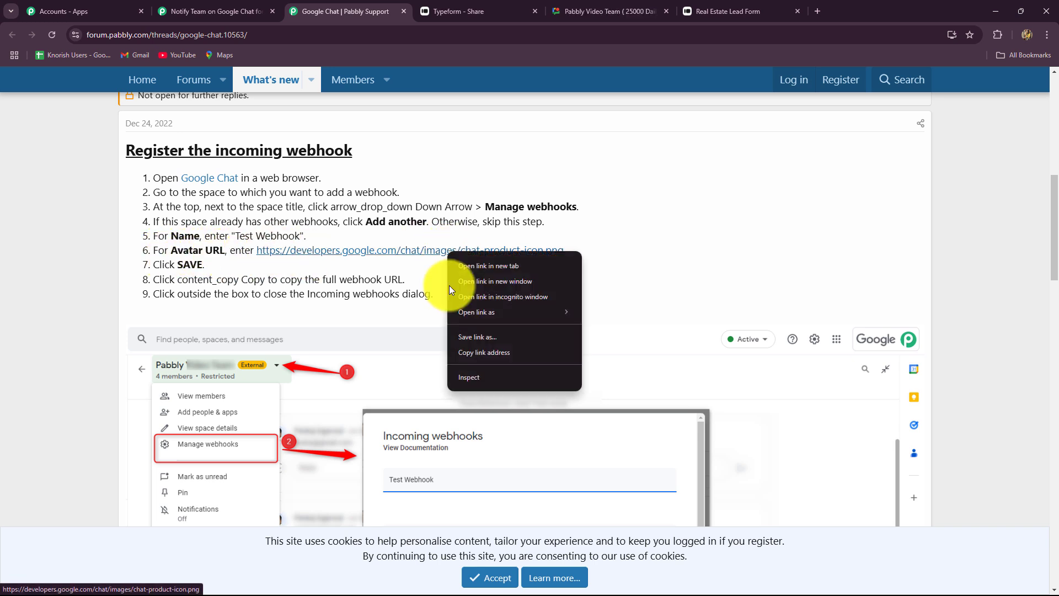
left_click(463, 352)
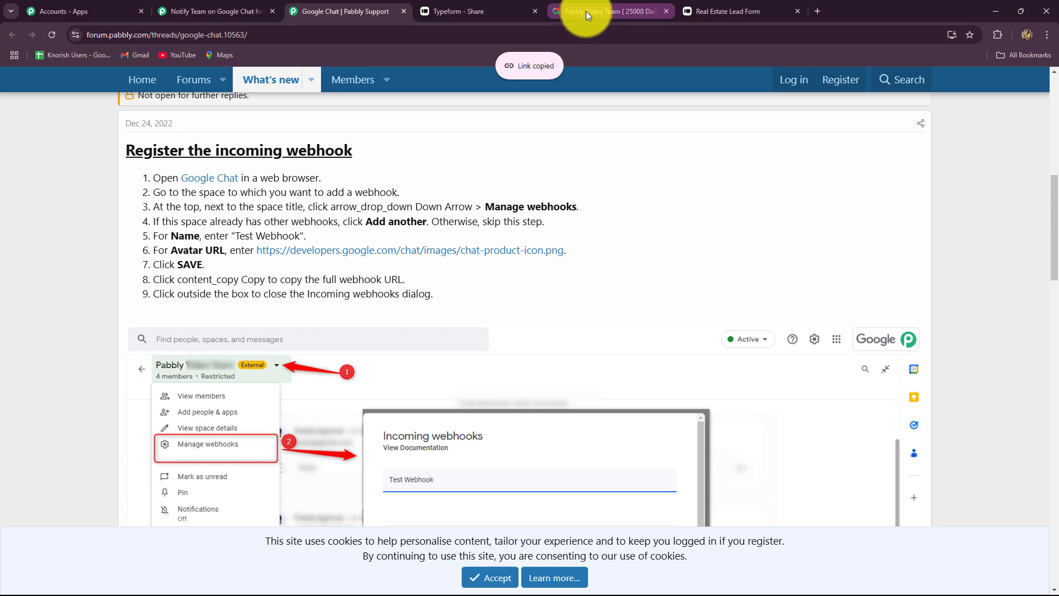
left_click(586, 11)
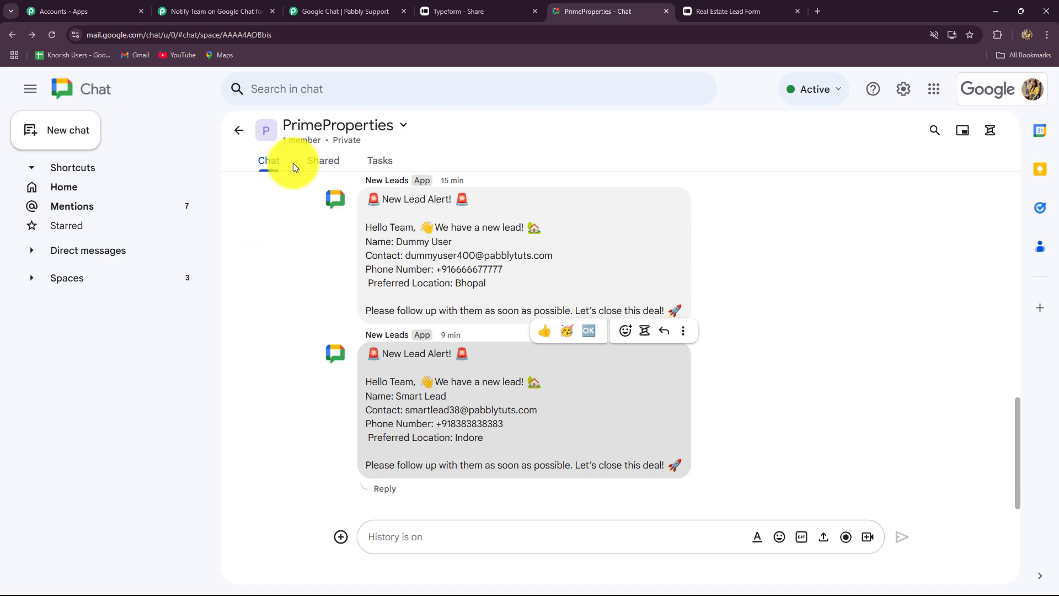
Step: In PrimeProperties' Apps & integrations Webhooks, start a new webhook named 'New Leads!'
left_click(319, 133)
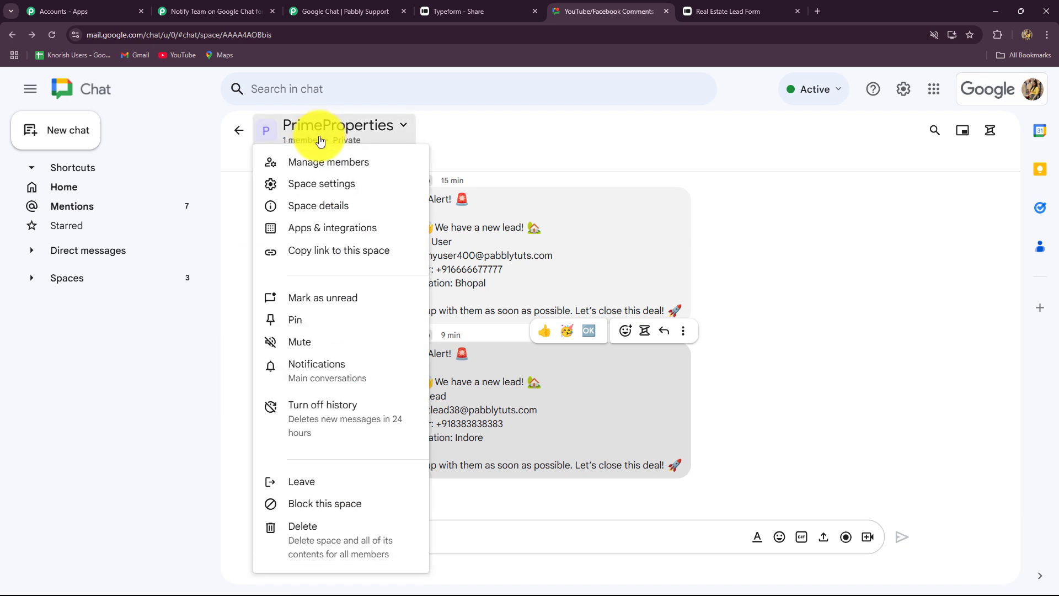
left_click(301, 232)
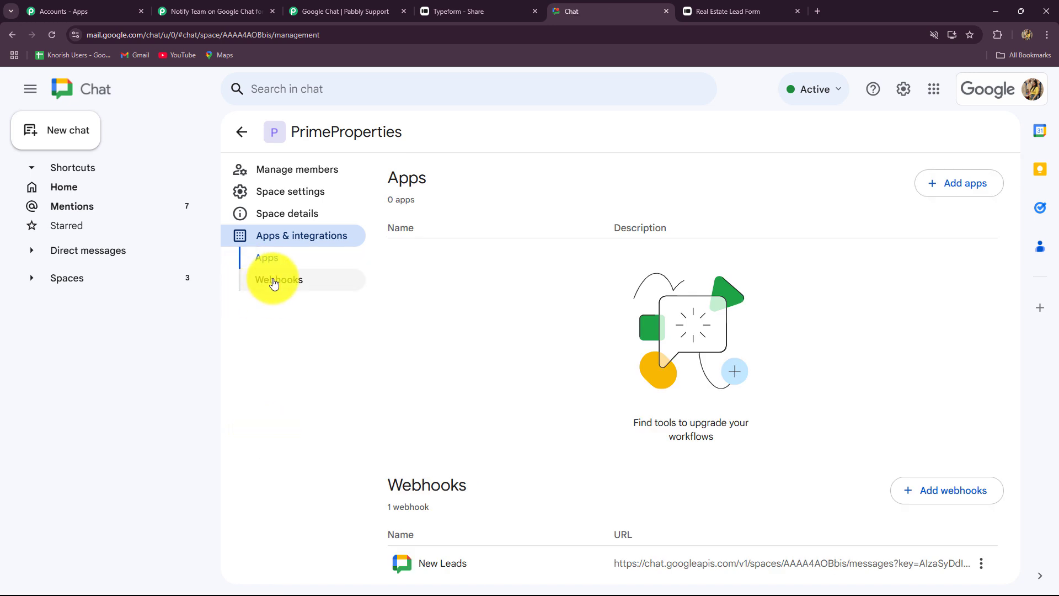
left_click(272, 280)
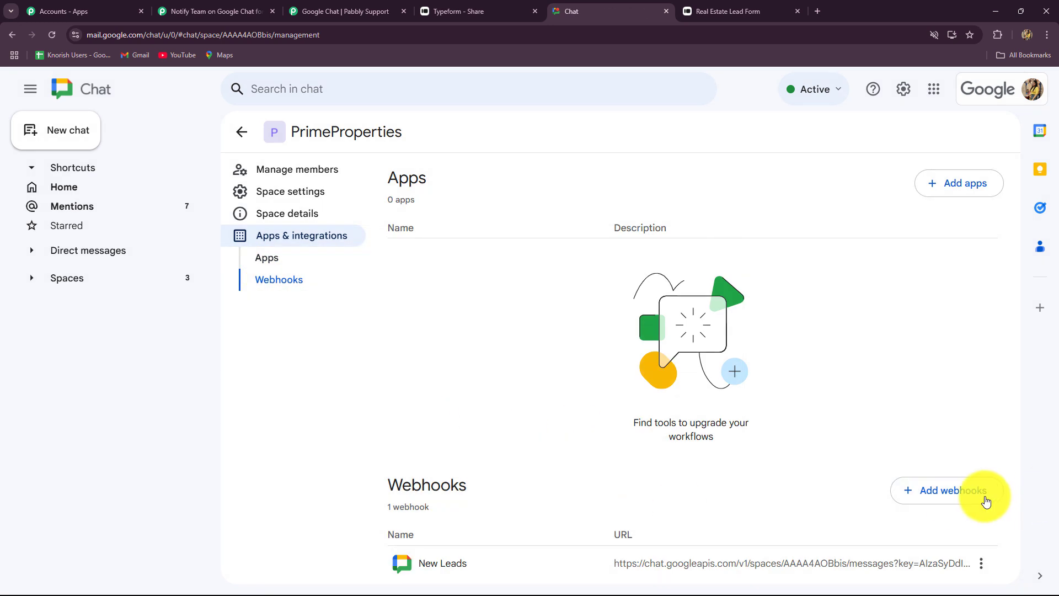
left_click(947, 492)
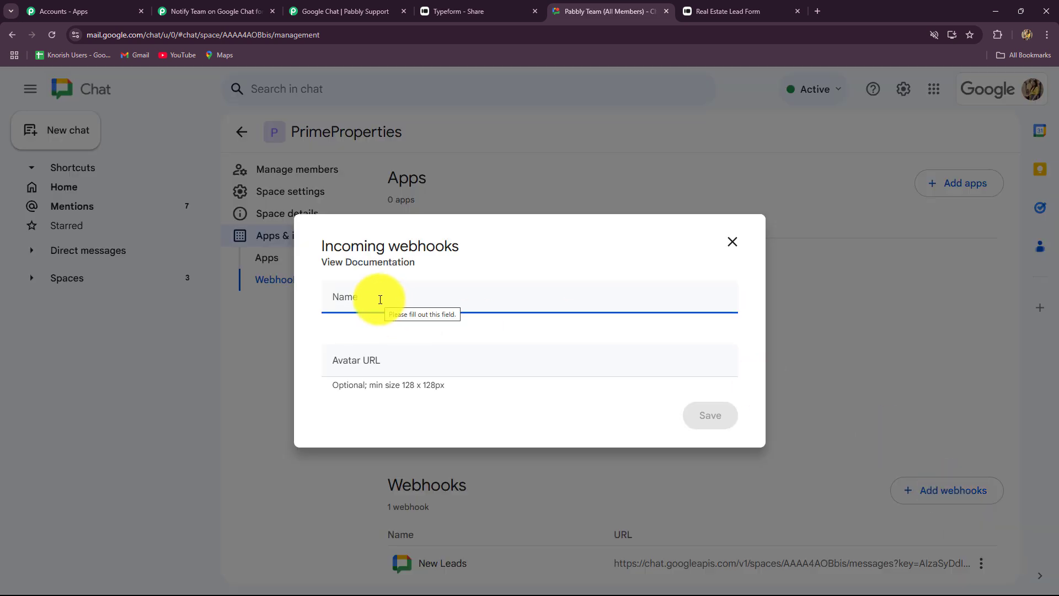
key("Caps_Lock")
type("N")
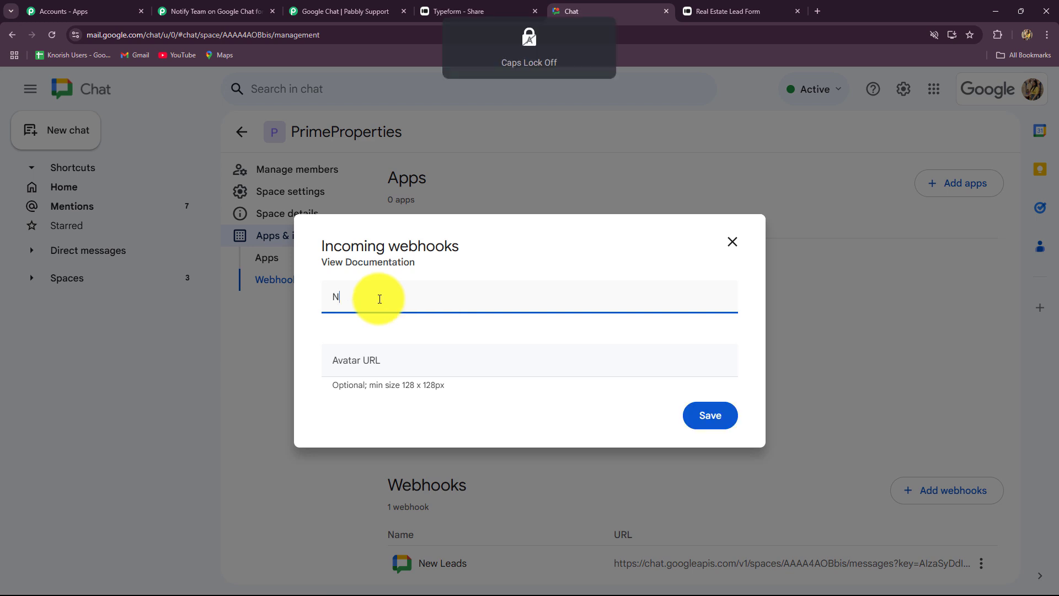
type("ew Leads!")
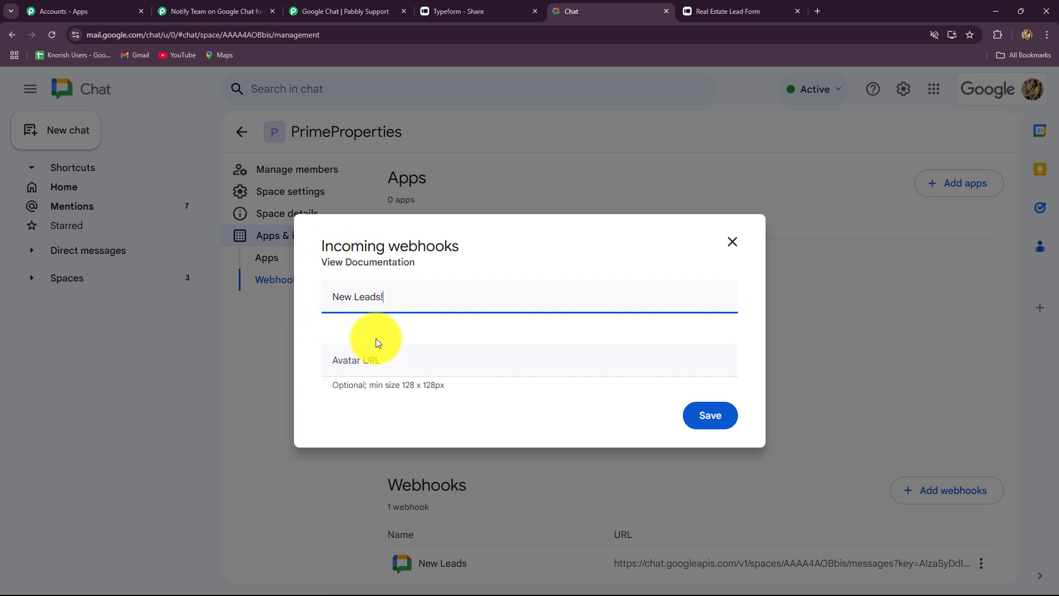
Step: Paste the avatar image URL, save the New Leads! webhook, and copy its link
left_click(355, 362)
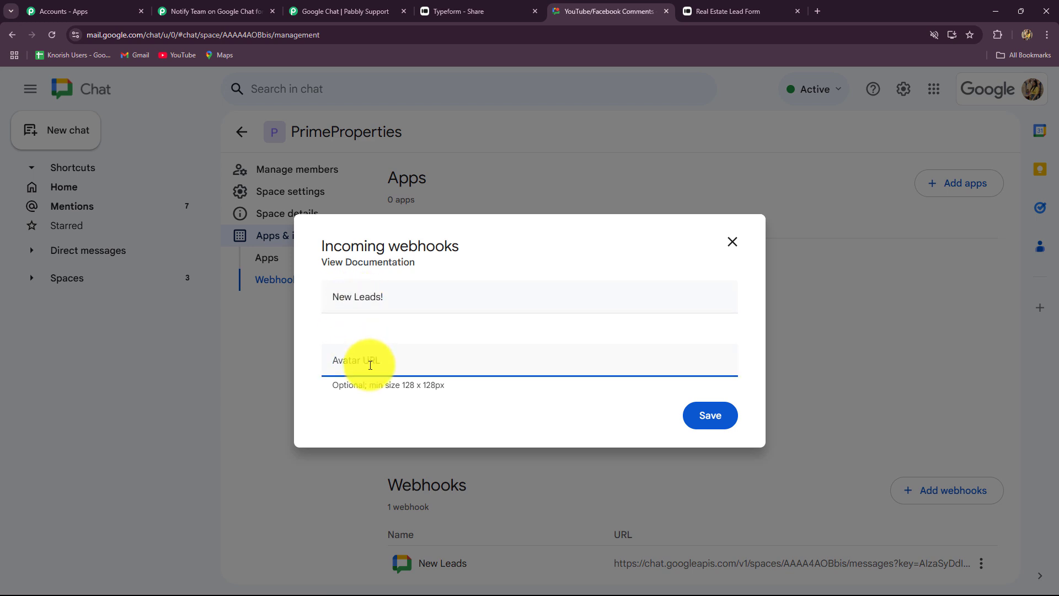
key("ctrl+v")
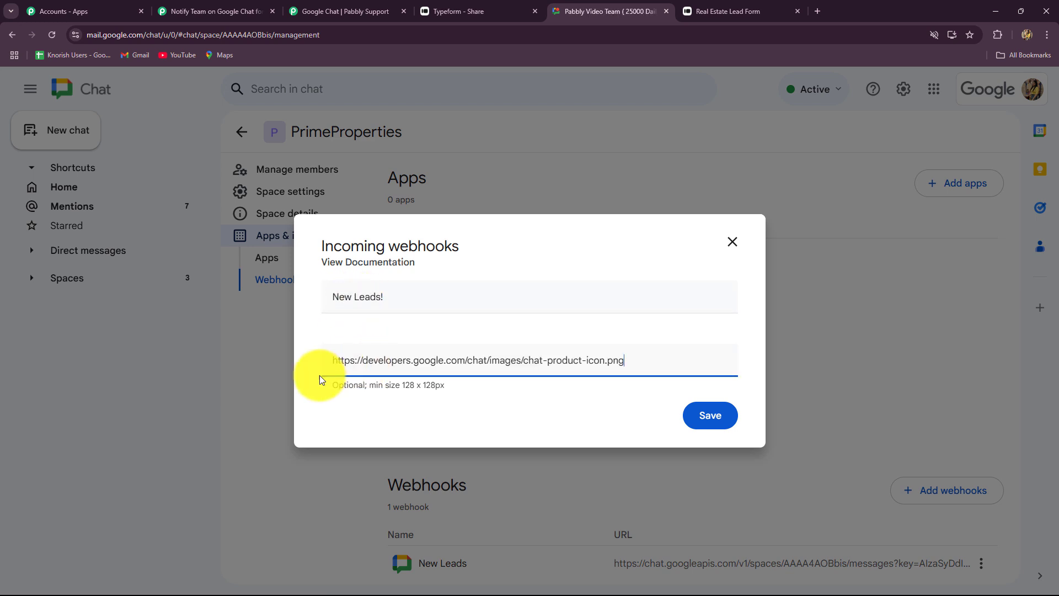
left_click(347, 11)
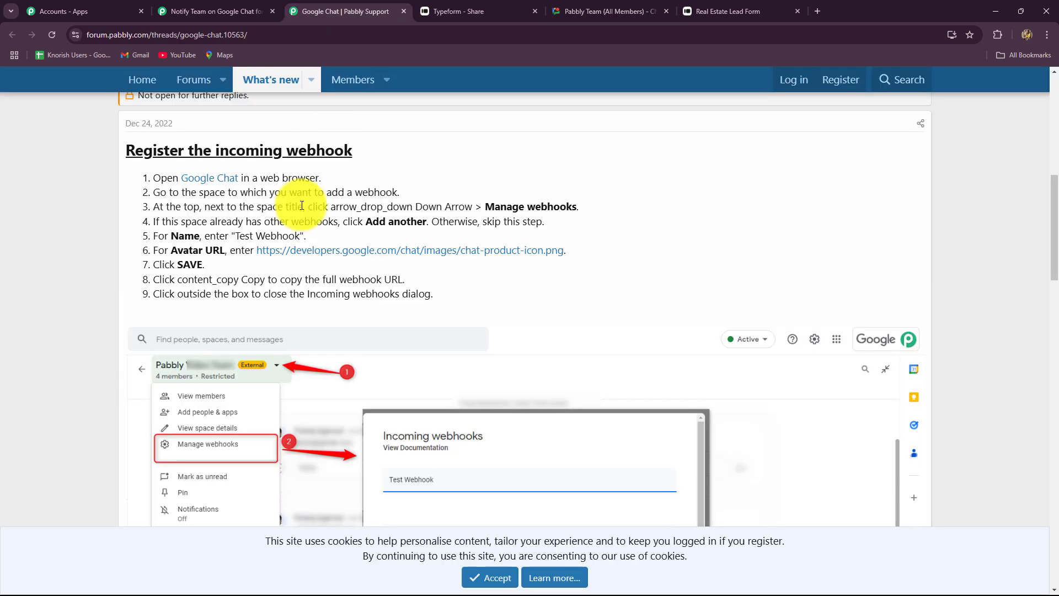
left_click(601, 10)
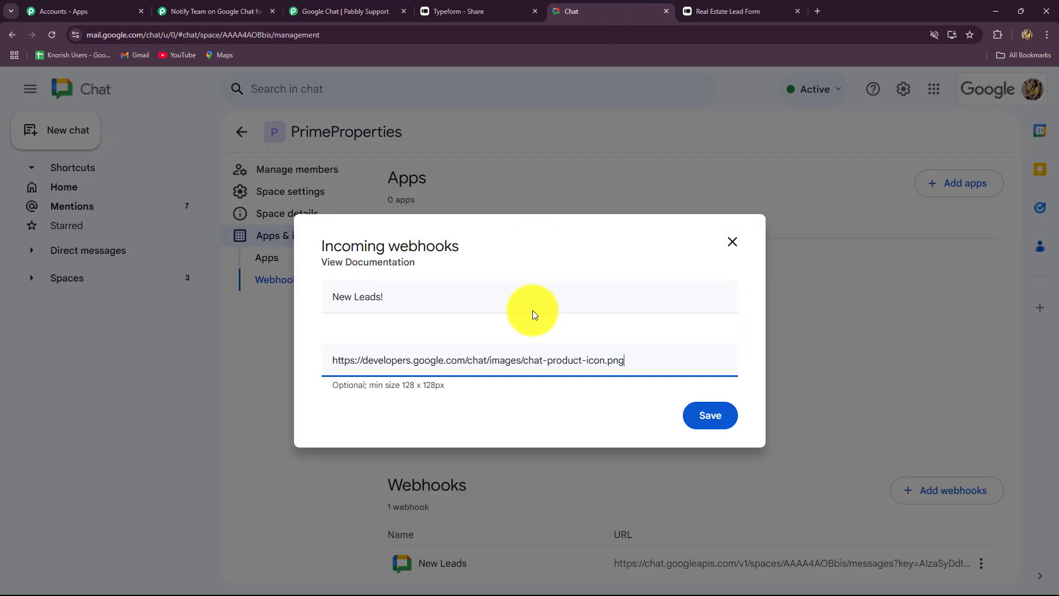
left_click(699, 410)
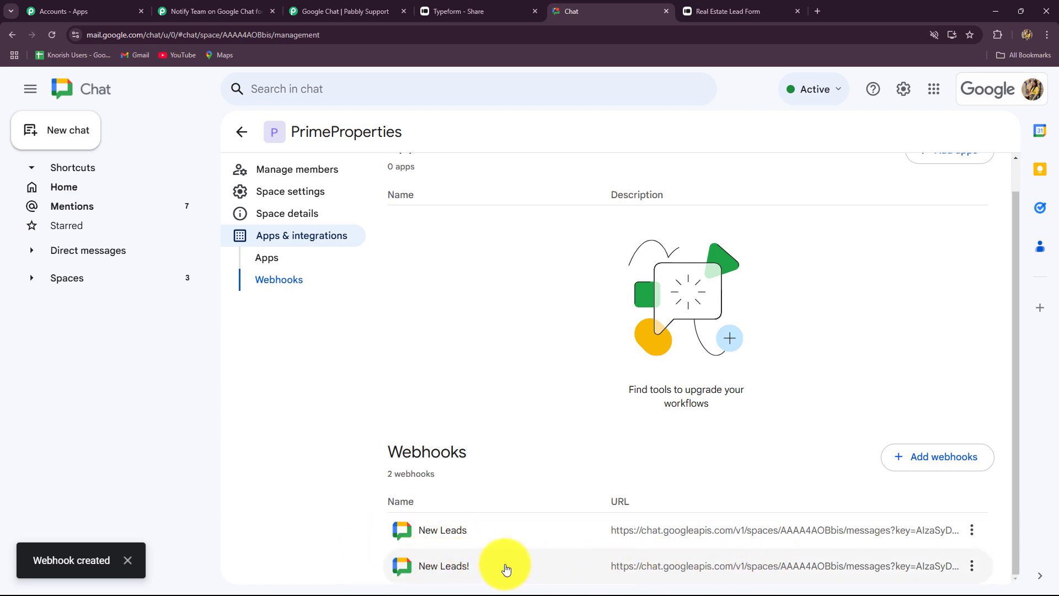
left_click(972, 572)
left_click(940, 496)
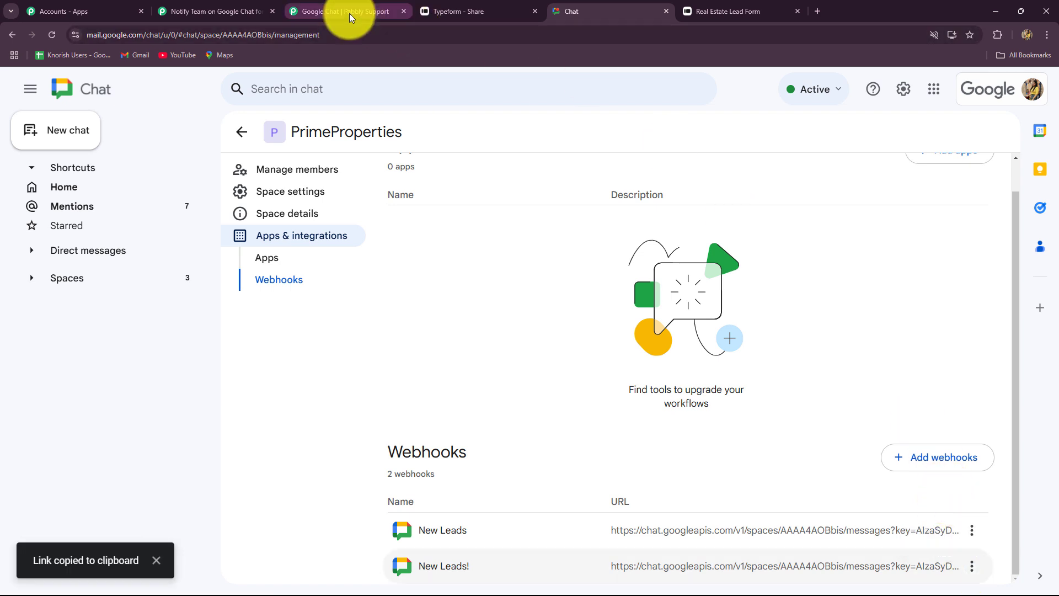
Step: Paste the New Leads! webhook URL into Chat Webhook URL and the New Lead Alert template into Message
left_click(240, 11)
left_click(293, 245)
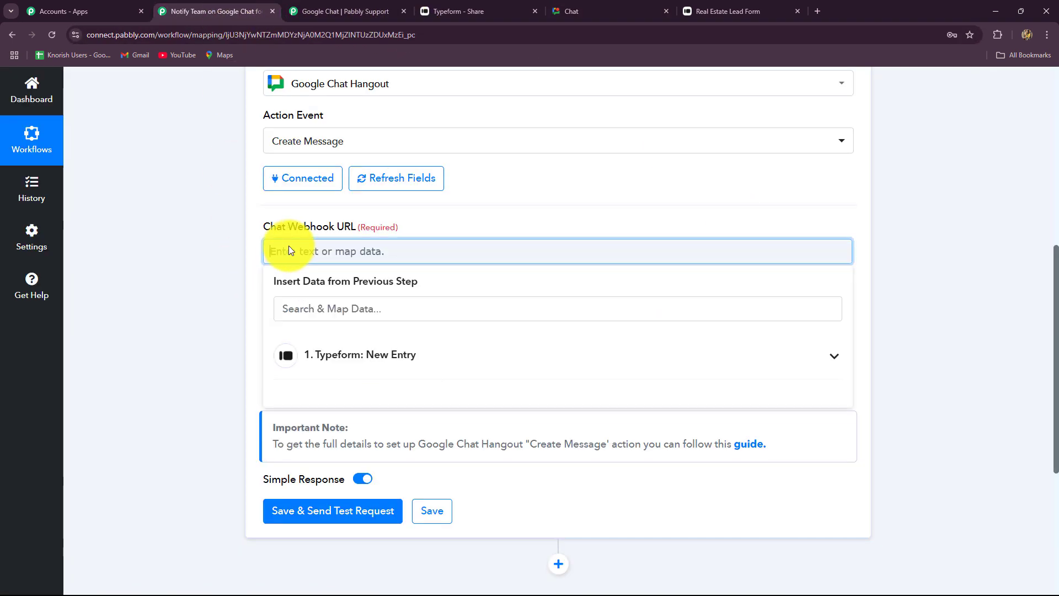
key("ctrl+v")
left_click(170, 290)
scroll(170, 290, "down", 1)
scroll(171, 291, "down", 1)
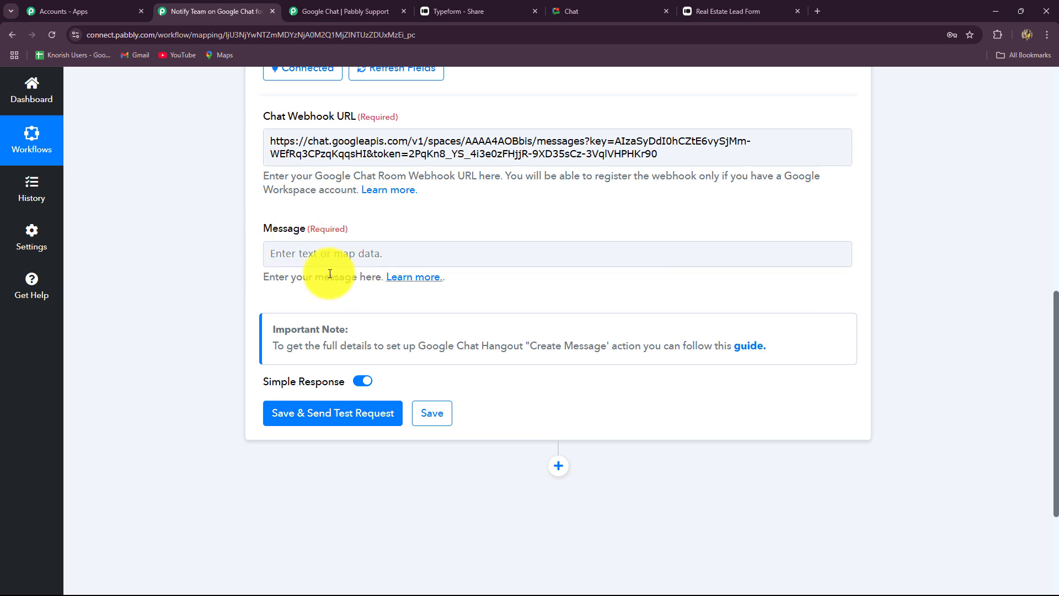
left_click(311, 254)
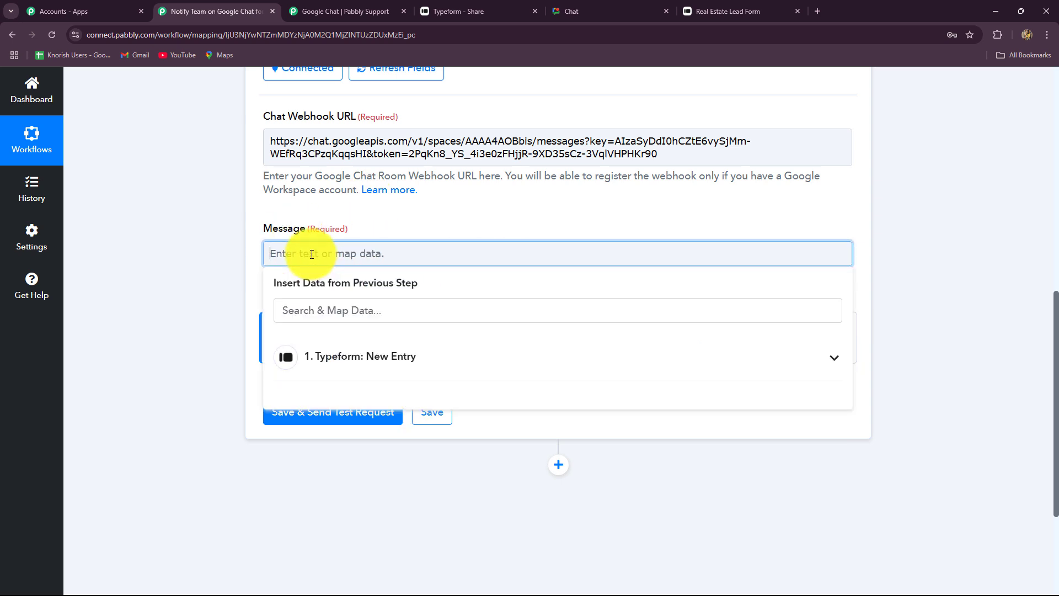
key("ctrl+v")
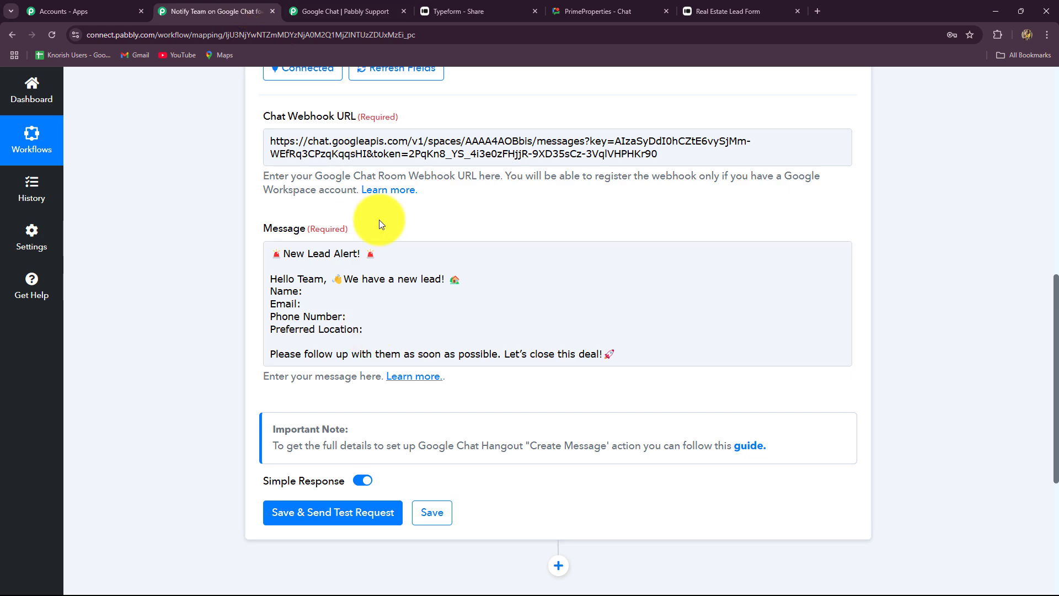
Step: Insert the Typeform name answer after the Name: label
left_click(314, 294)
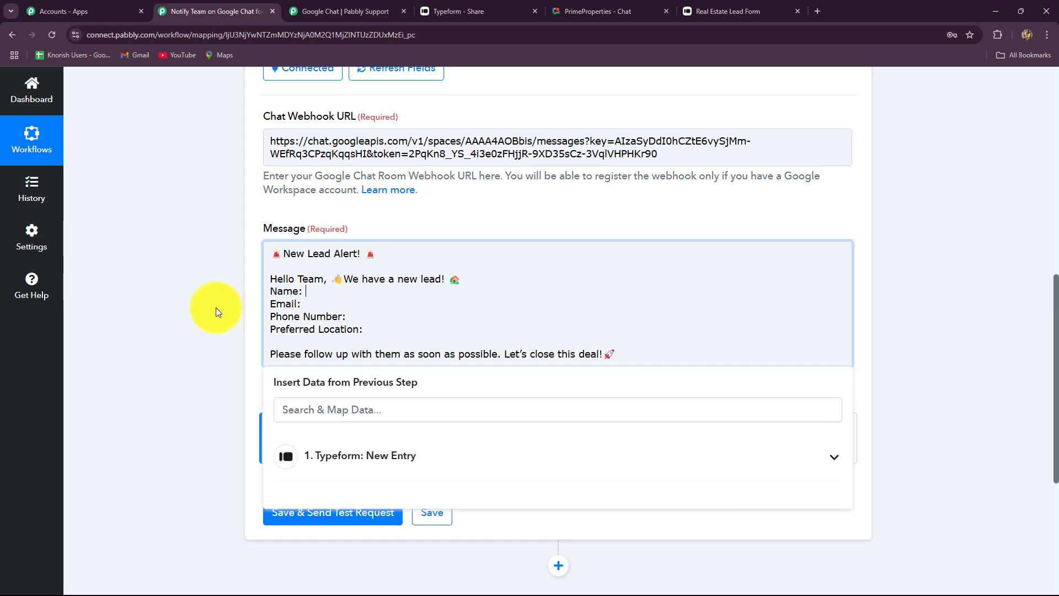
scroll(259, 300, "down", 3)
left_click(359, 300)
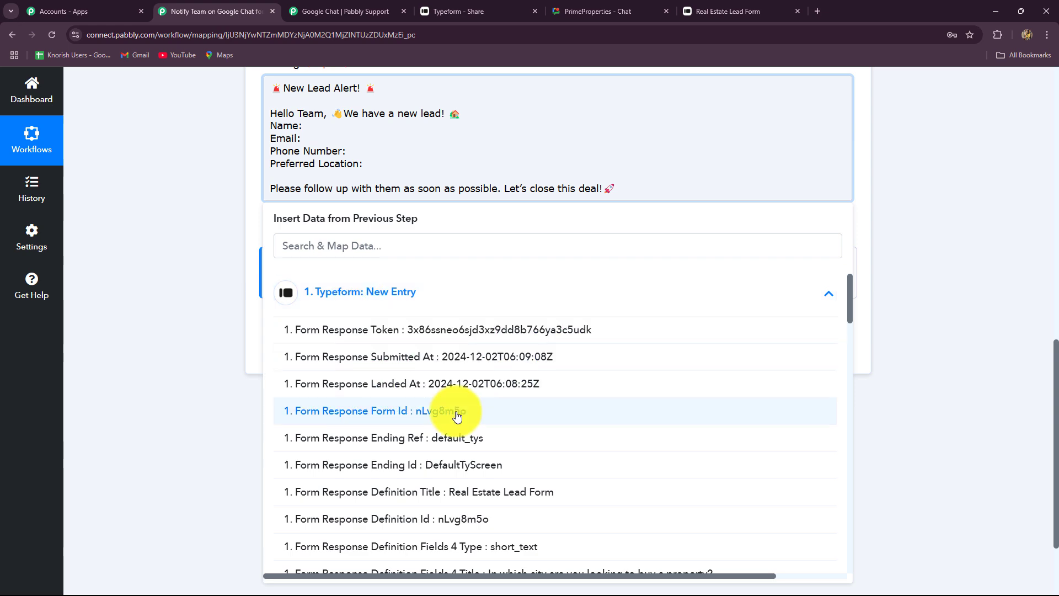
scroll(453, 416, "down", 8)
scroll(457, 416, "down", 4)
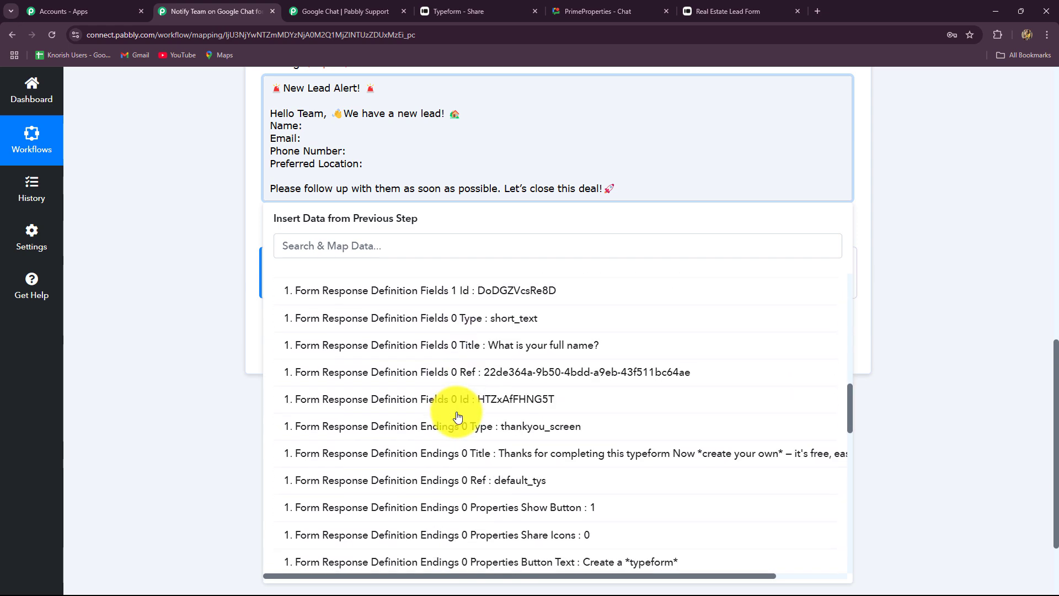
left_click(334, 246)
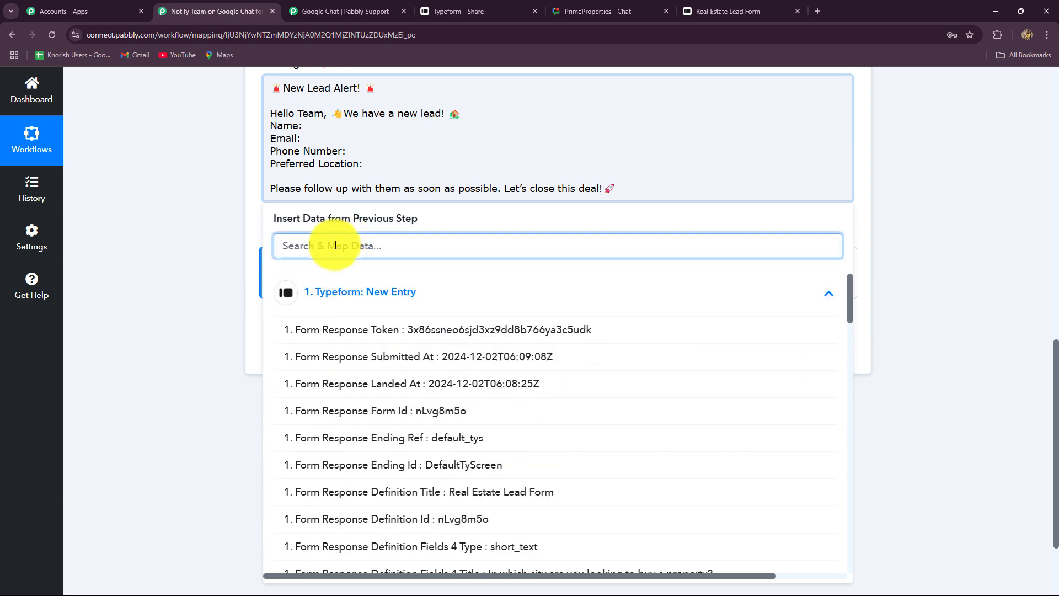
type("ama")
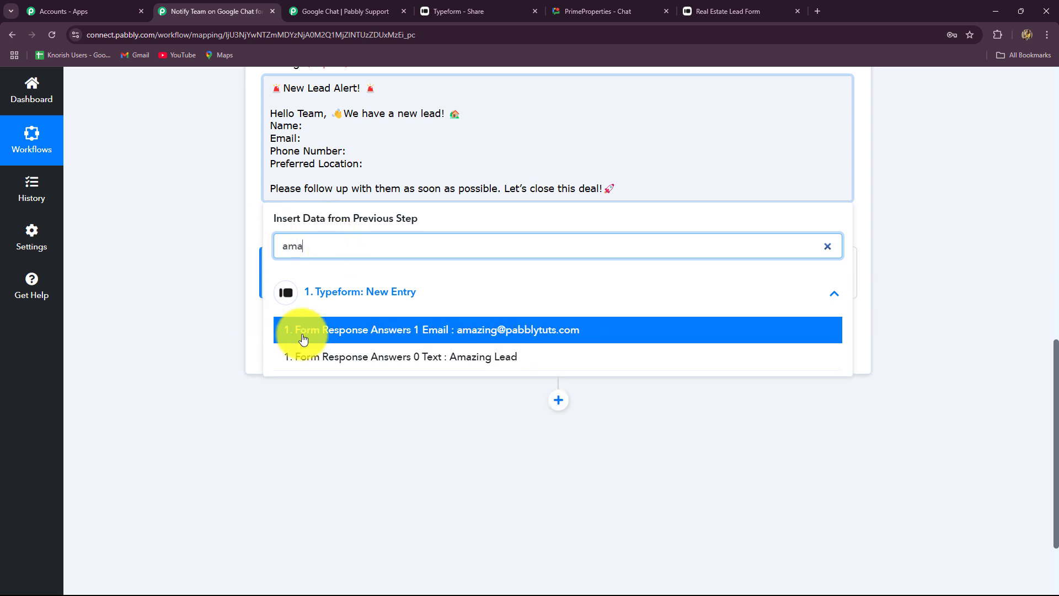
left_click(483, 358)
left_click(960, 282)
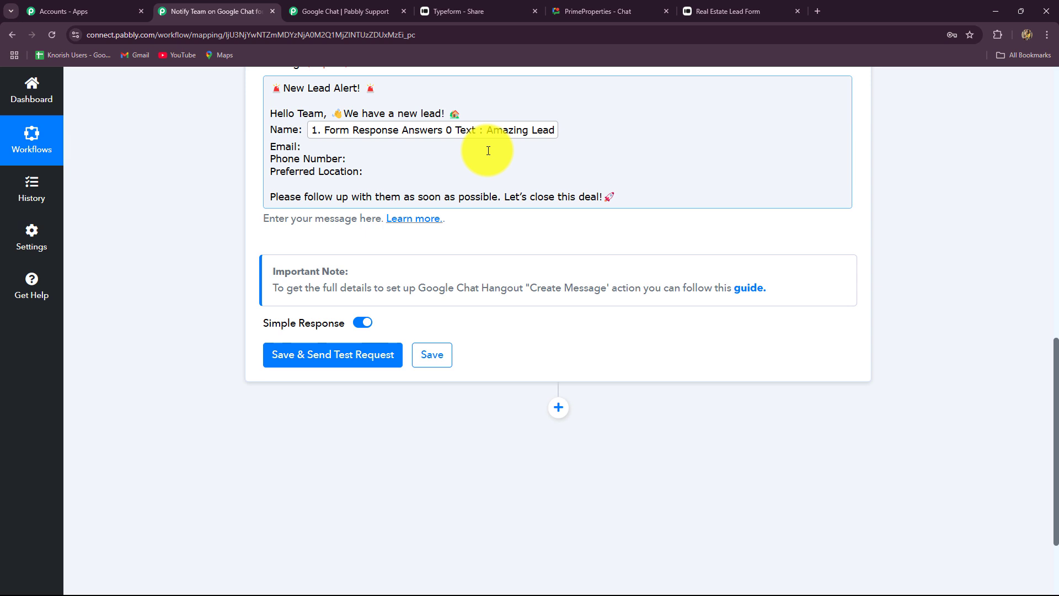
Step: Insert the Typeform email answer after the Email: label
left_click(317, 152)
left_click(316, 300)
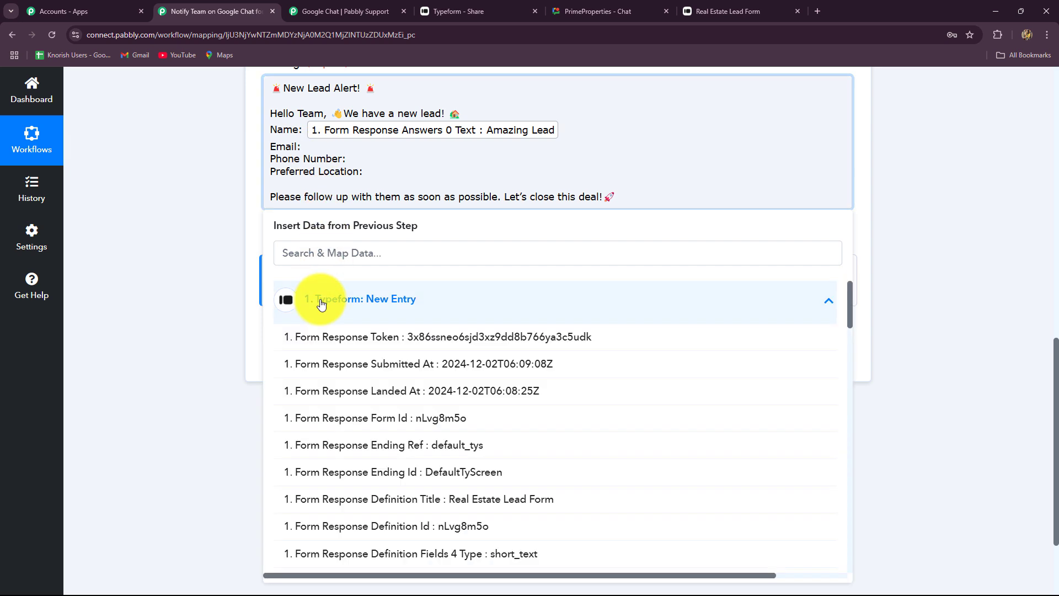
left_click(320, 258)
type("ema")
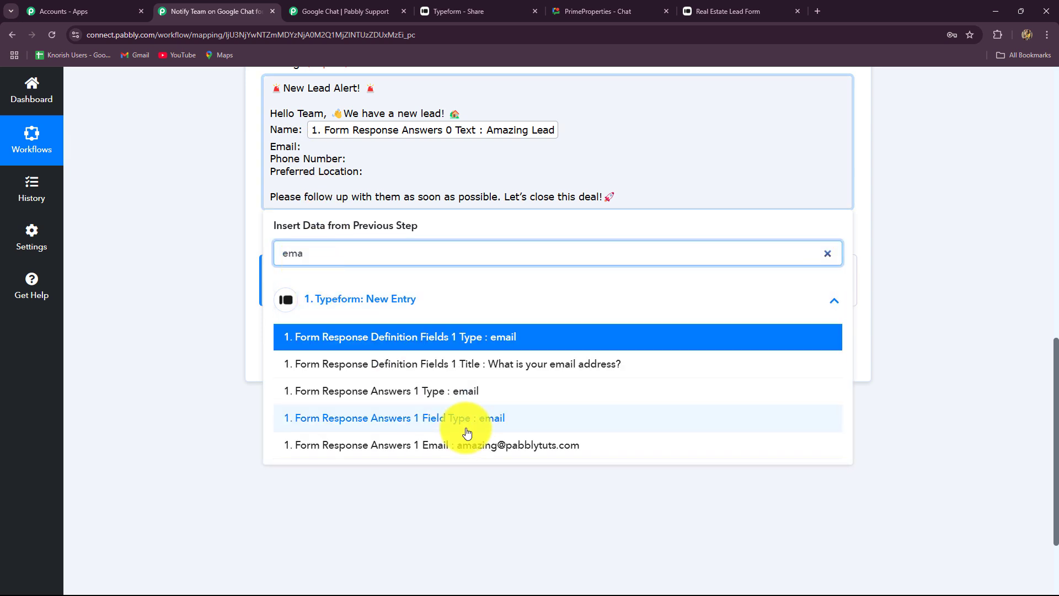
left_click(469, 445)
Step: Map the phone answer after Phone Number: and the Bhopal answer after Preferred Location
left_click(366, 168)
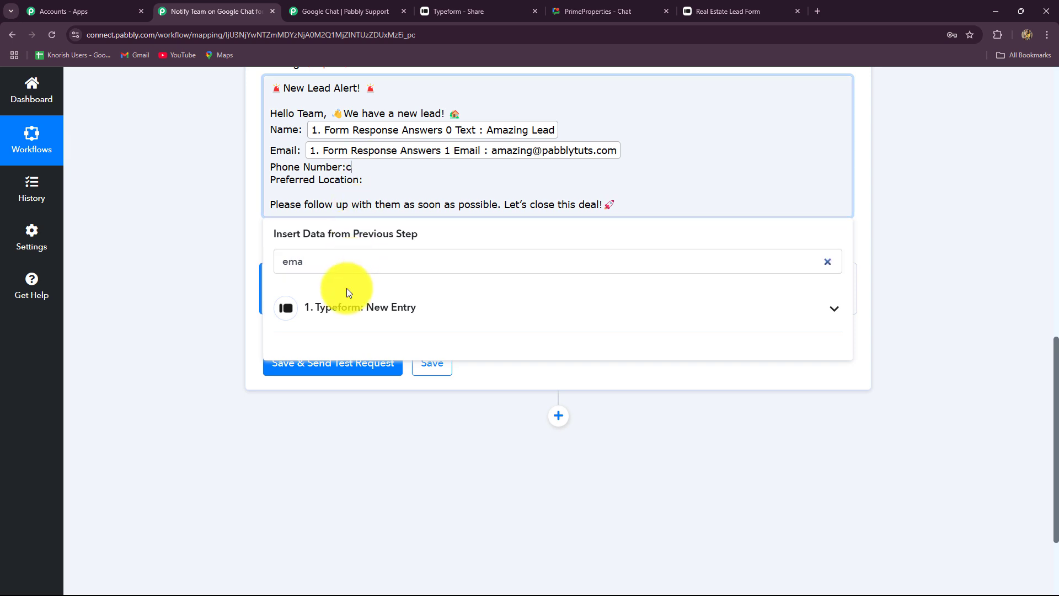
left_click_drag(331, 266, 253, 280)
key("BackSpace")
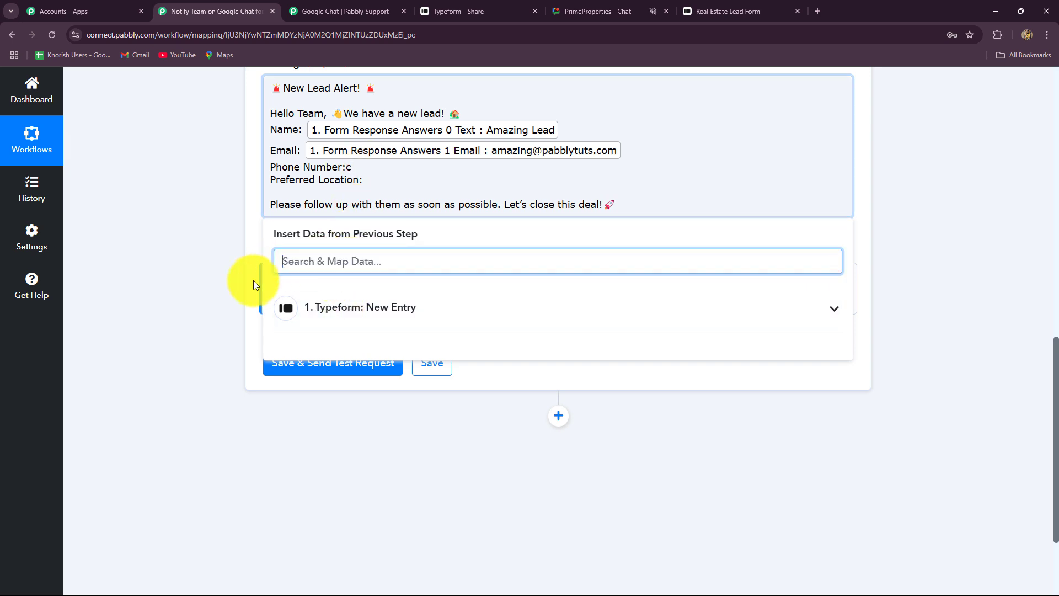
type("989")
left_click(480, 374)
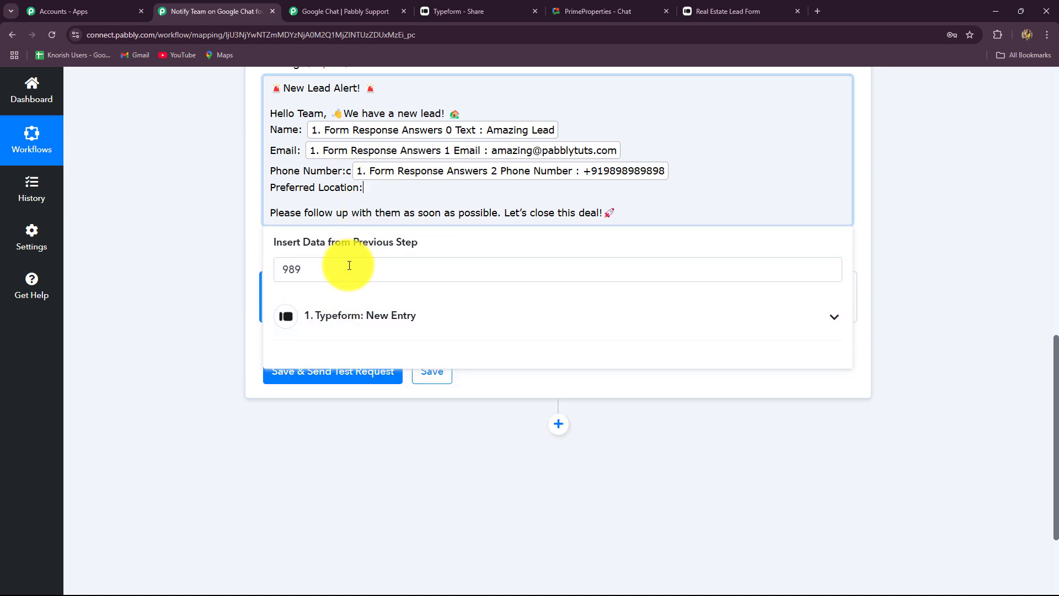
left_click(283, 272)
type("bh")
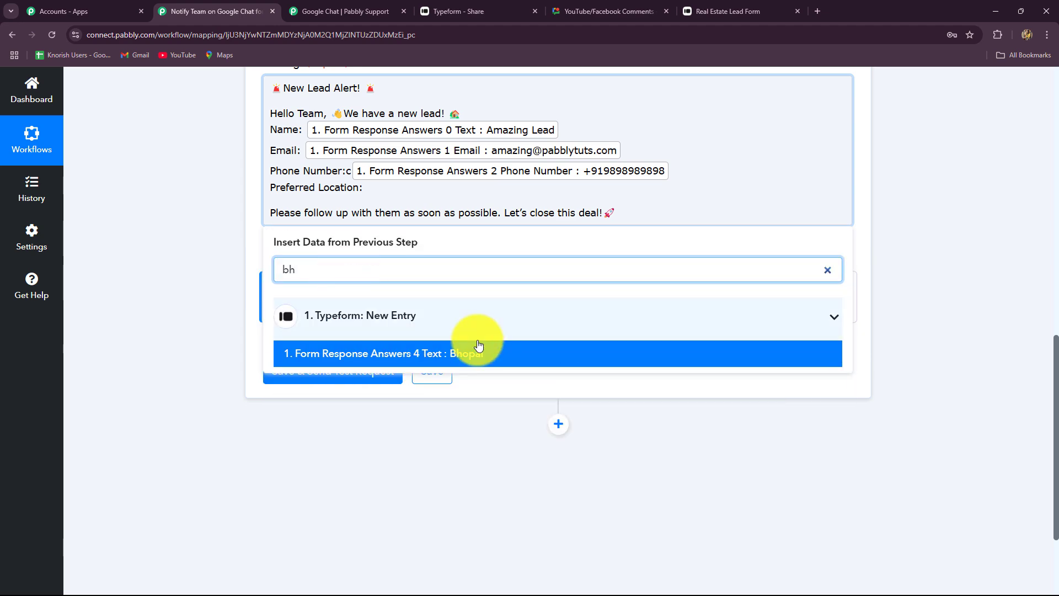
left_click(473, 347)
left_click(910, 209)
Step: Save the action and send the test request to Google Chat
scroll(993, 204, "up", 4)
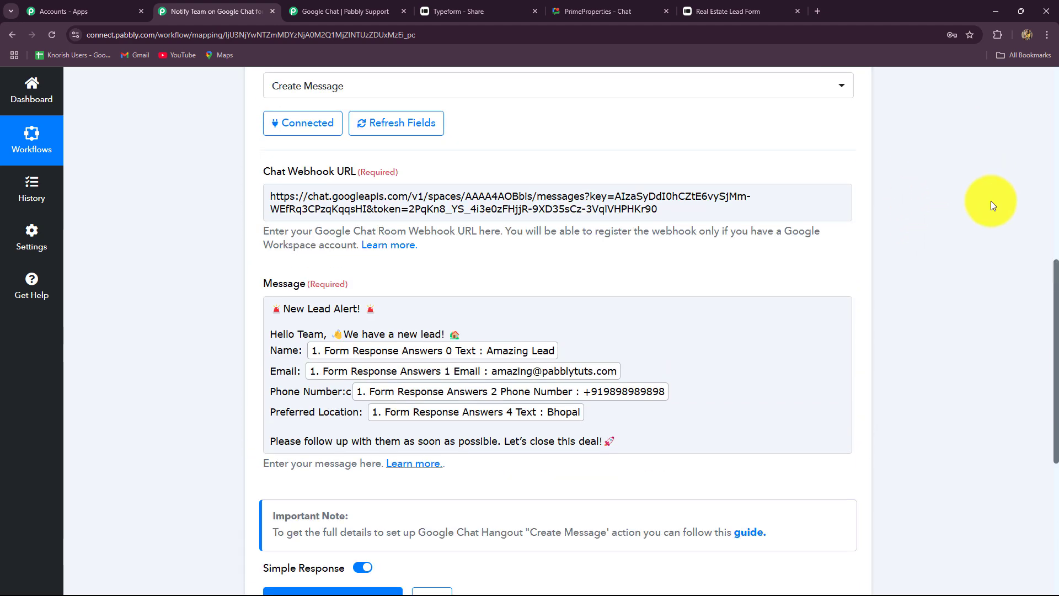
scroll(734, 331, "down", 5)
left_click(320, 324)
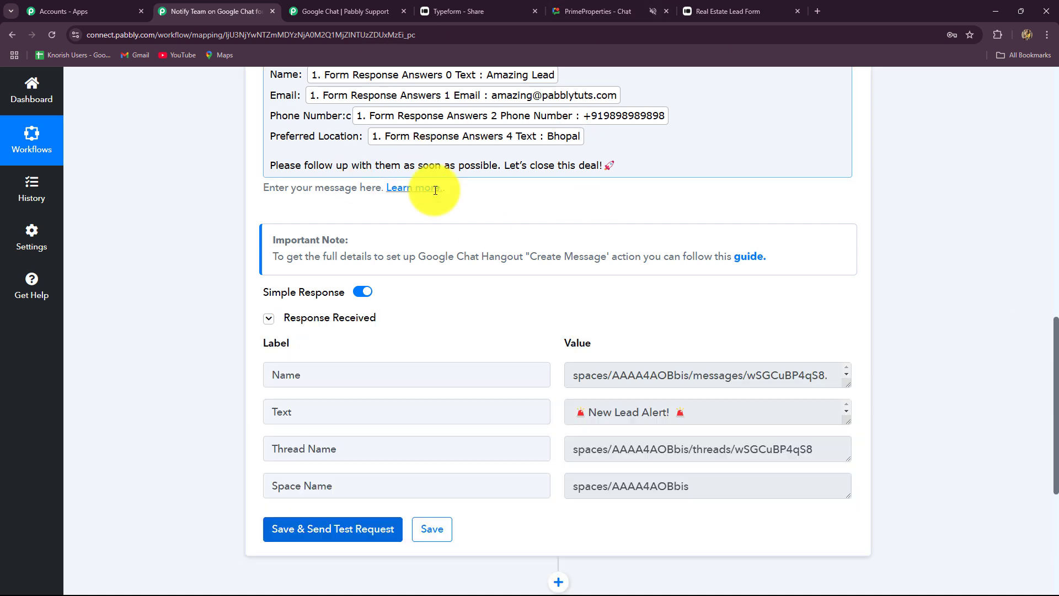
scroll(951, 276, "down", 1)
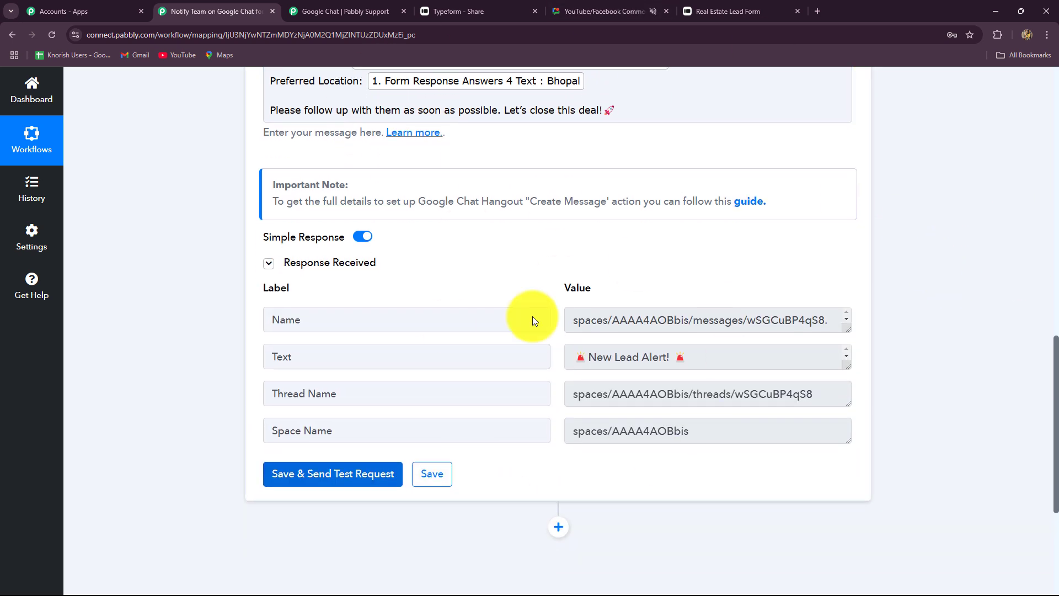
scroll(607, 364, "down", 1)
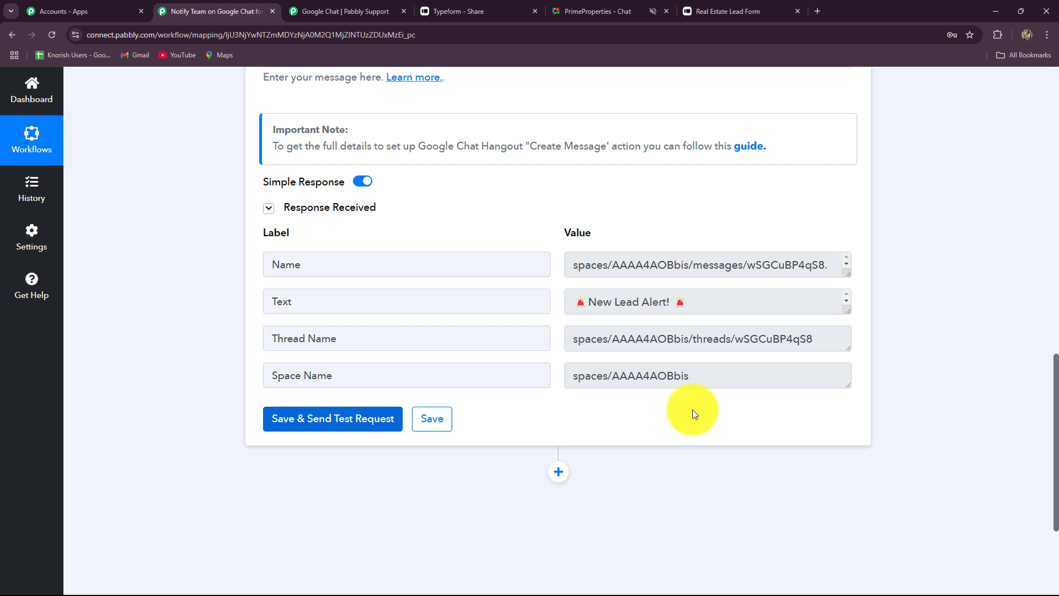
left_click(585, 10)
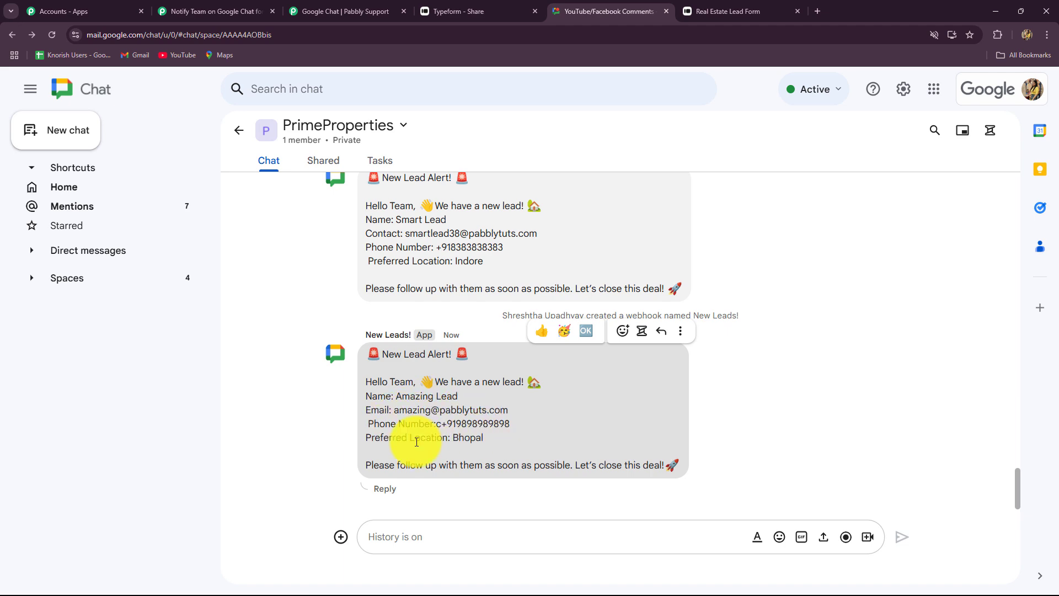
Step: Return to the Pabbly workflow and collapse the Google Chat Create Message step
left_click(184, 17)
scroll(1053, 262, "up", 15)
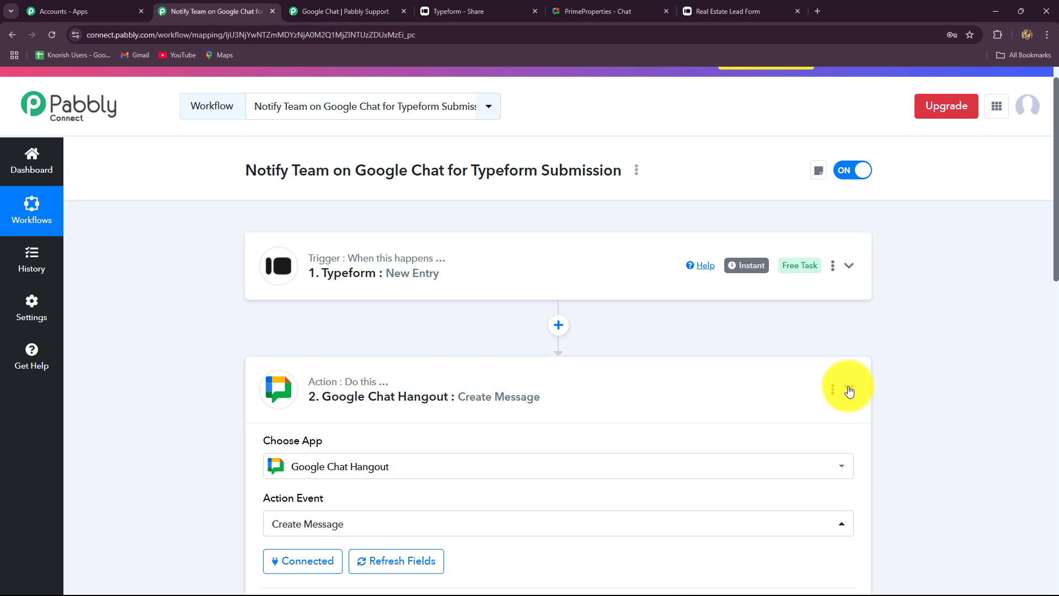
left_click(849, 390)
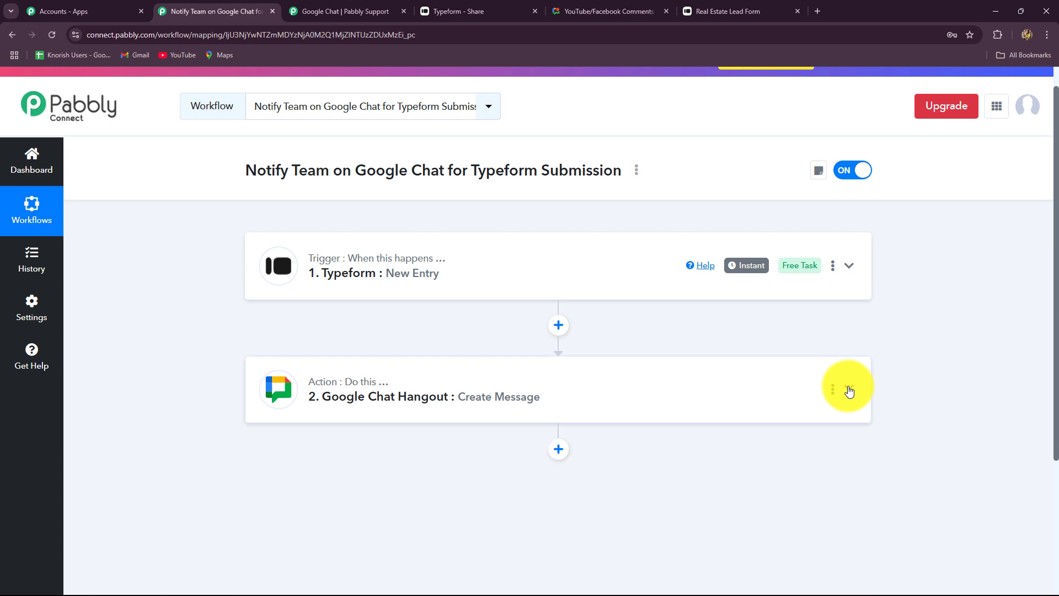